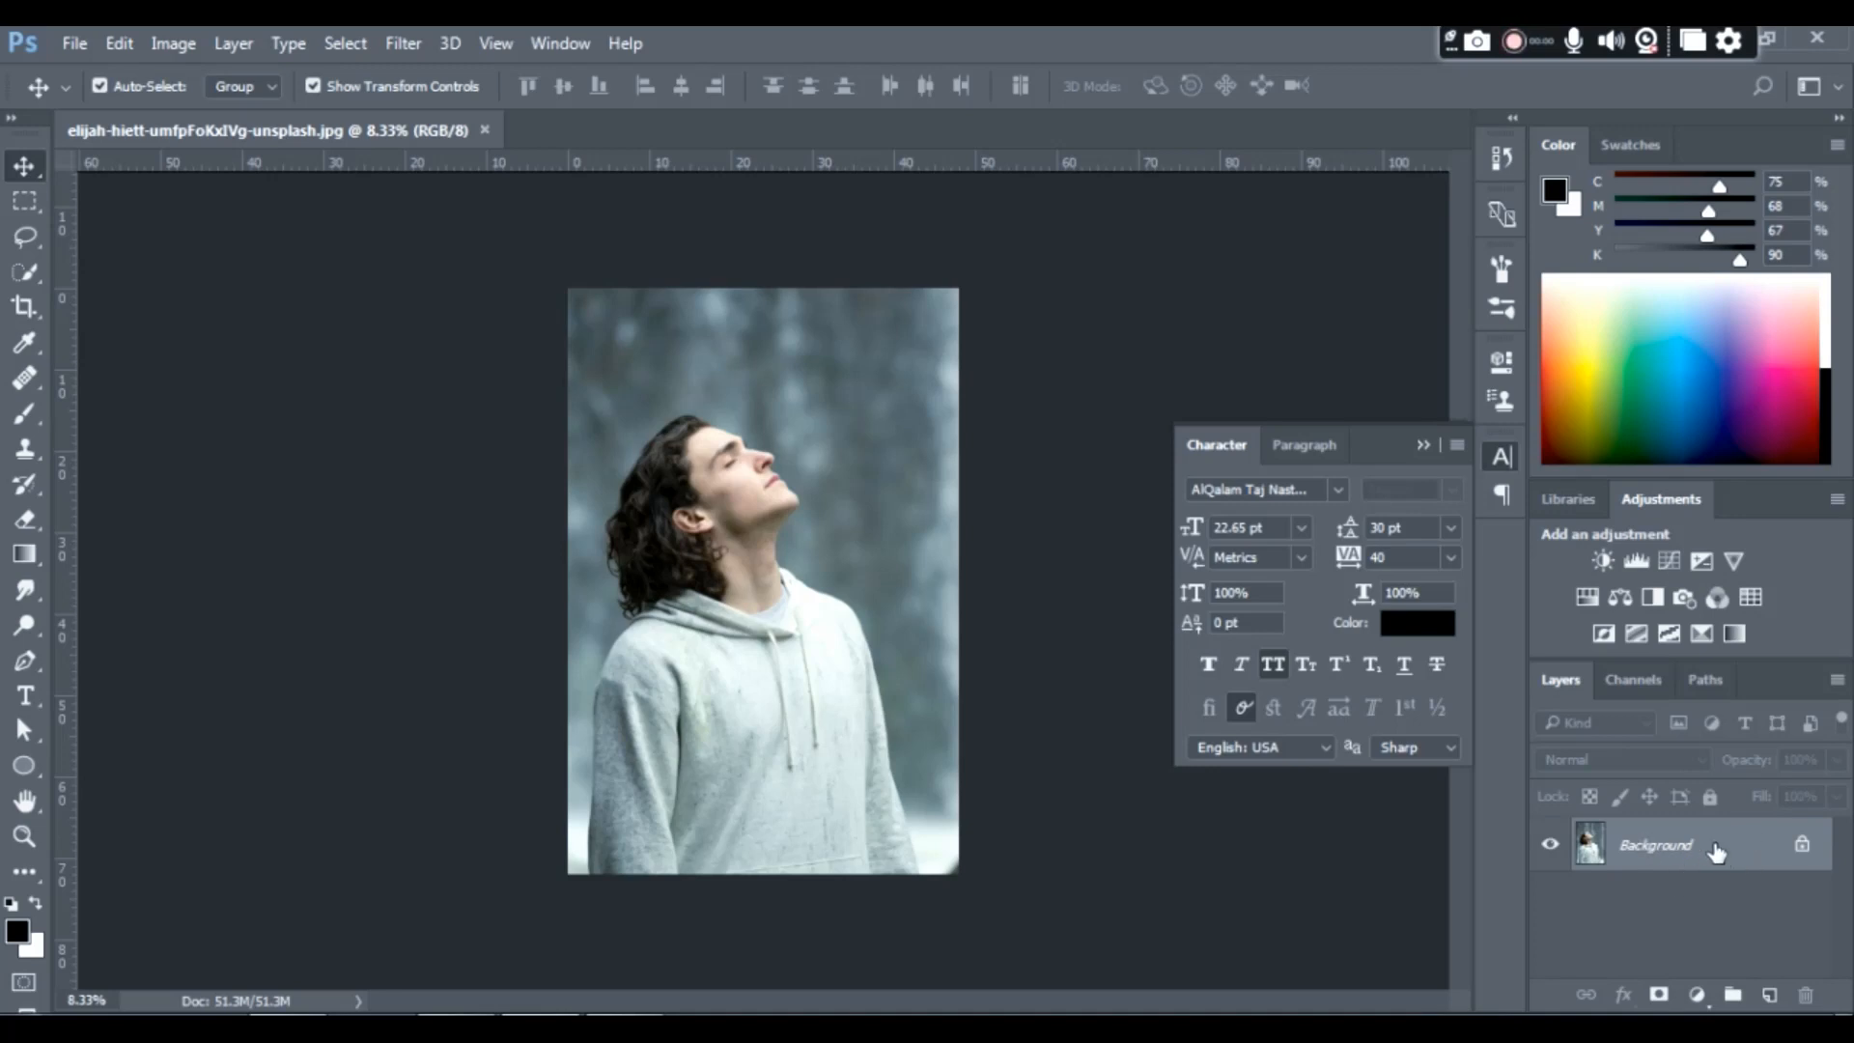
- Convert the Background into an editable layer and widen the canvas equally on both sides of the photo with the Crop tool
{"action": "double_click", "coordinate": [1716, 851]}
{"action": "key", "text": "Return"}
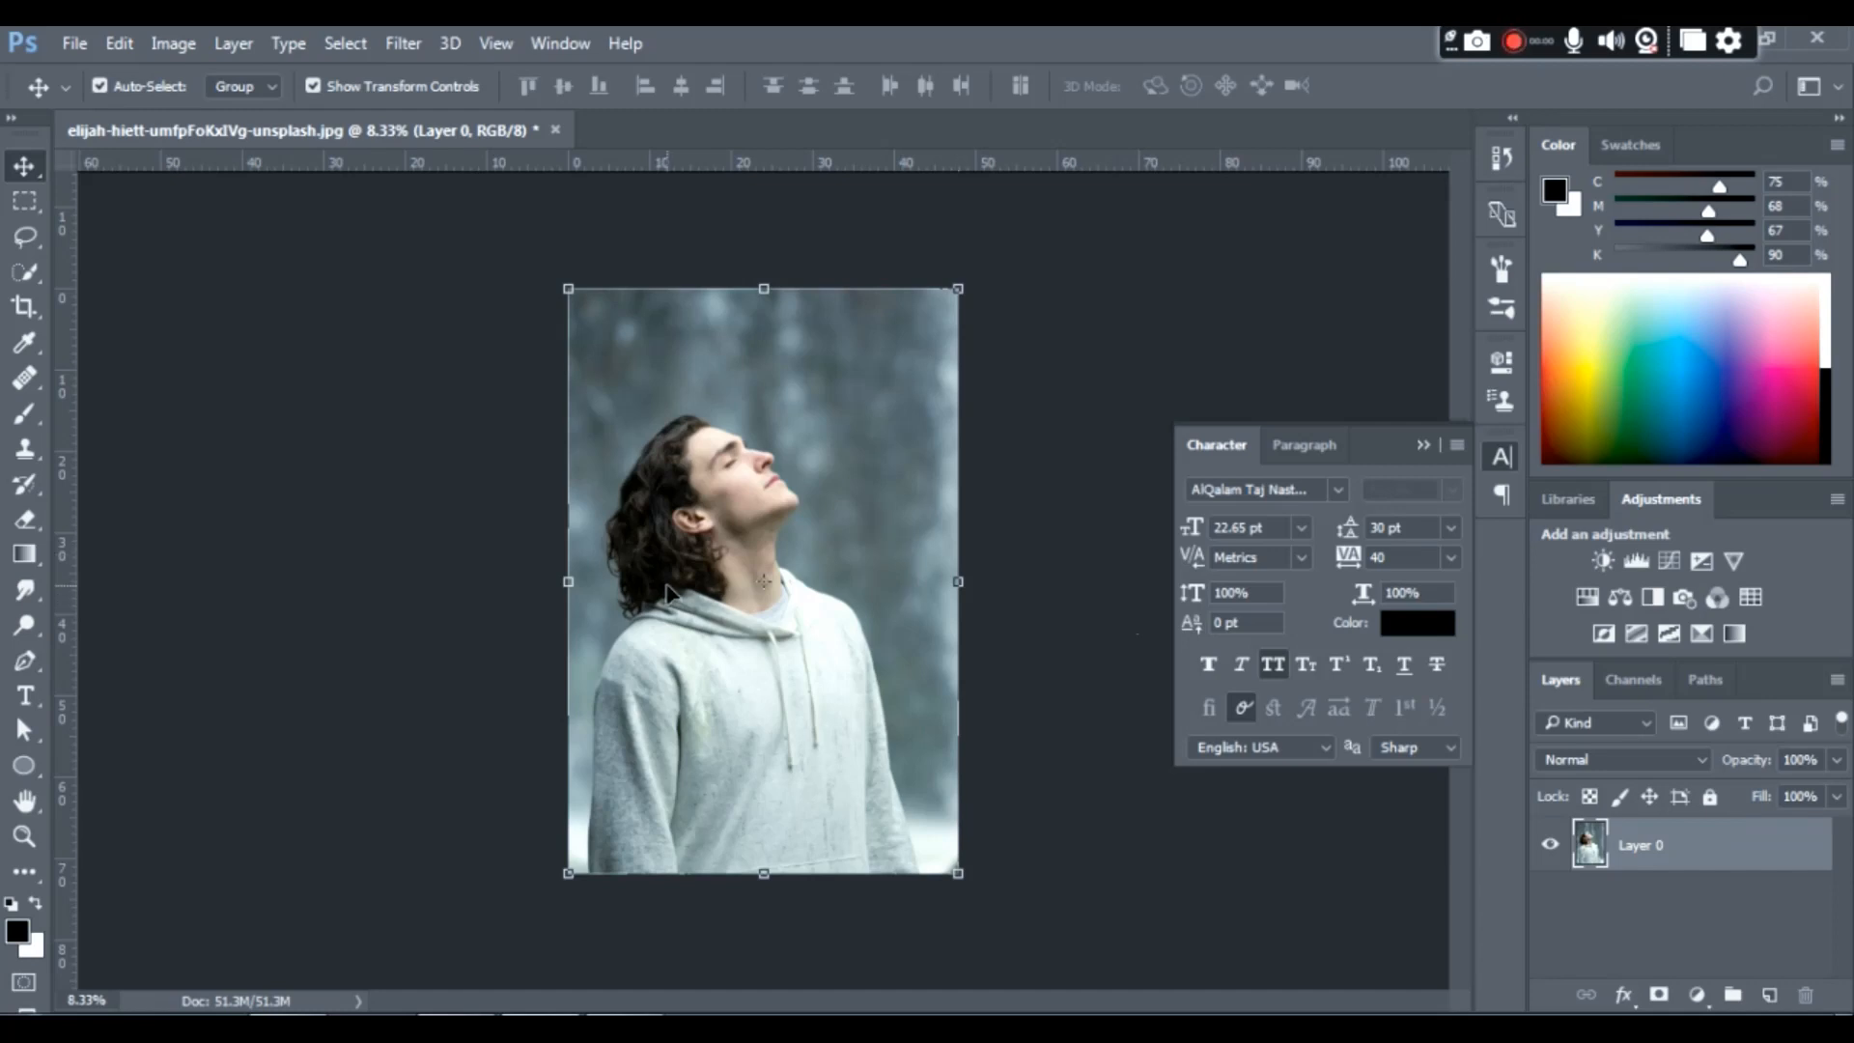
{"action": "key", "text": "c"}
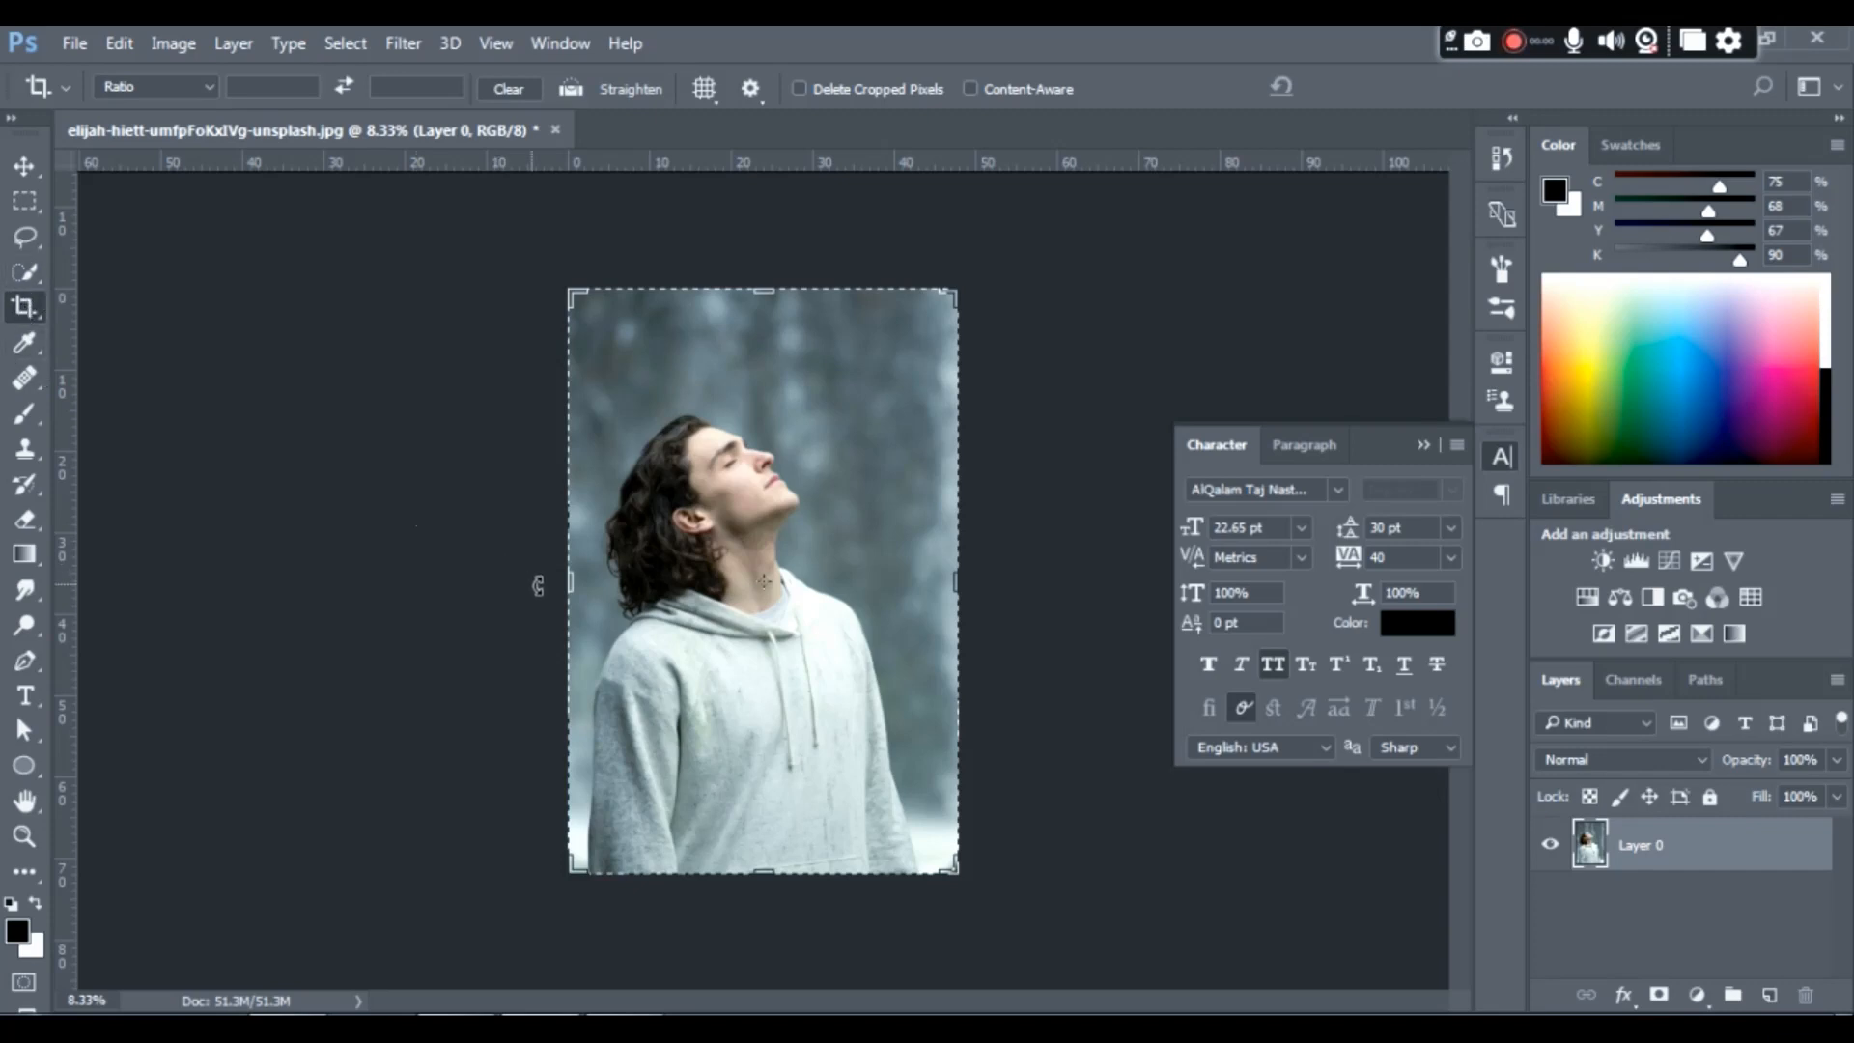
{"action": "left_click_drag", "start_coordinate": [570, 584], "coordinate": [342, 548]}
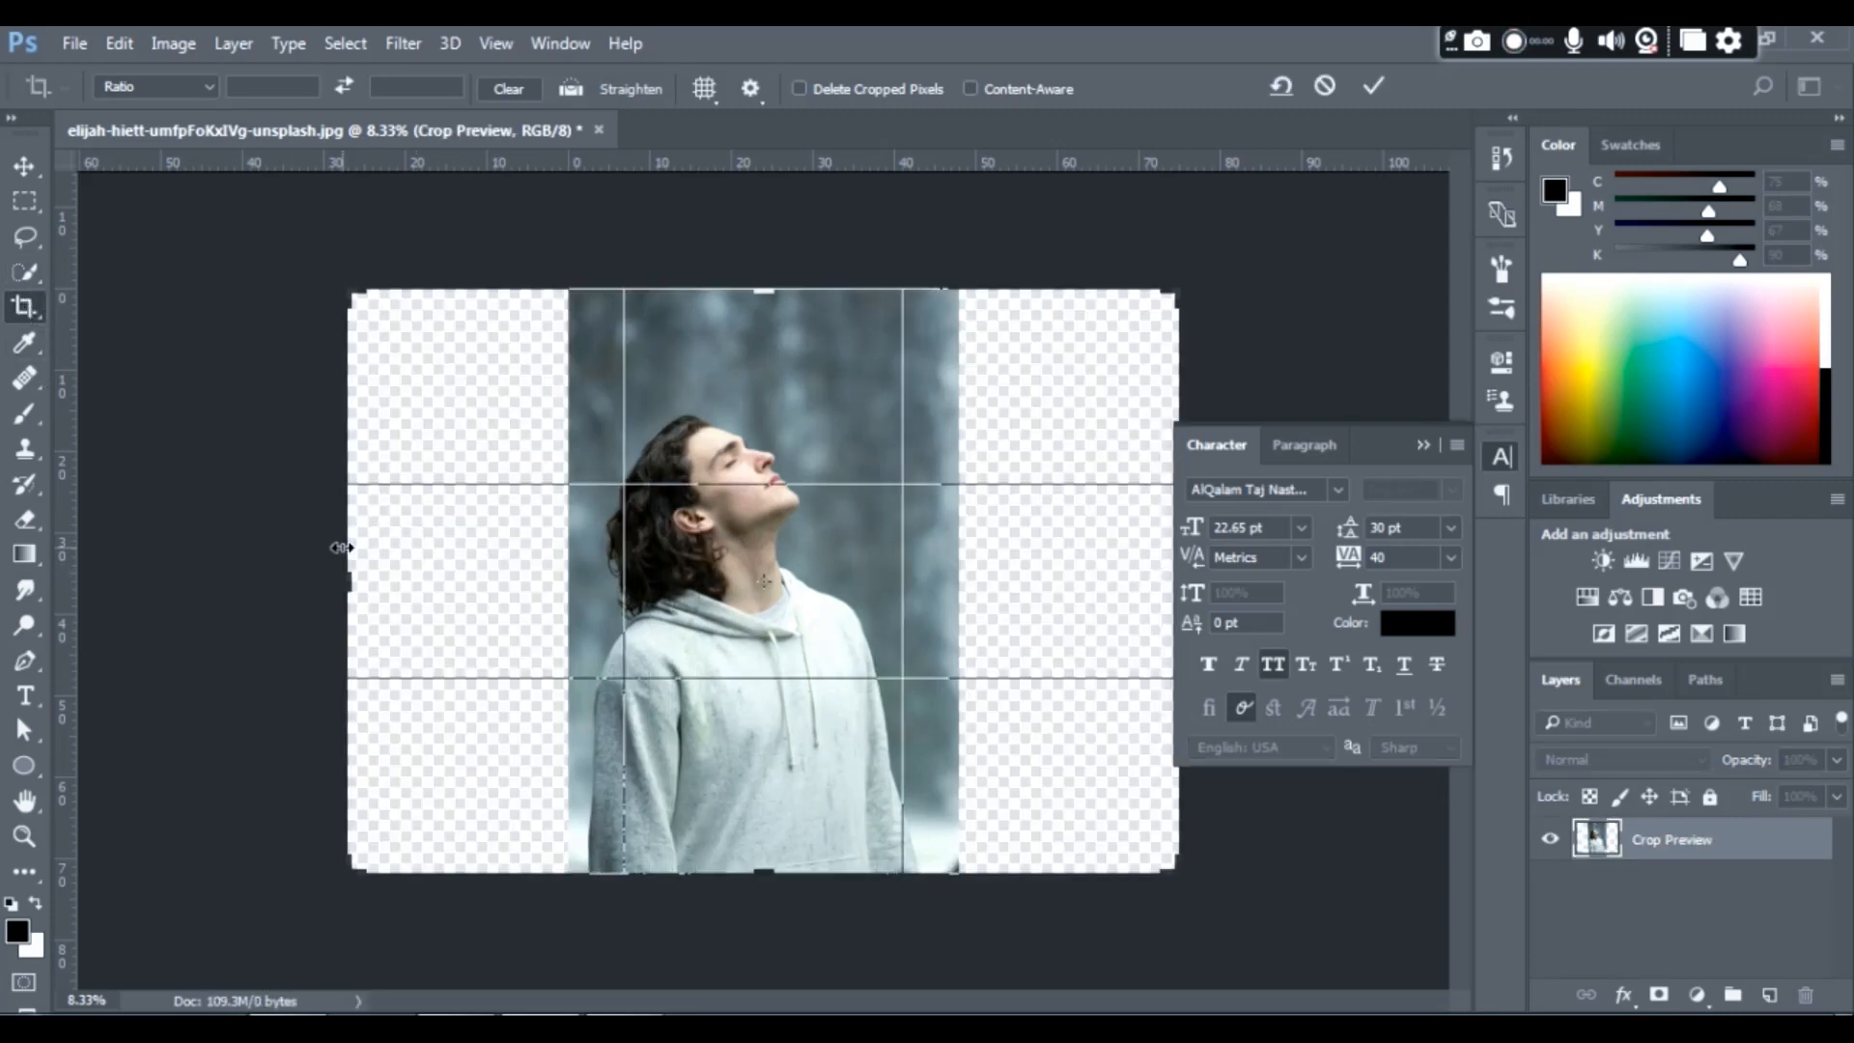
{"action": "key", "text": "Return"}
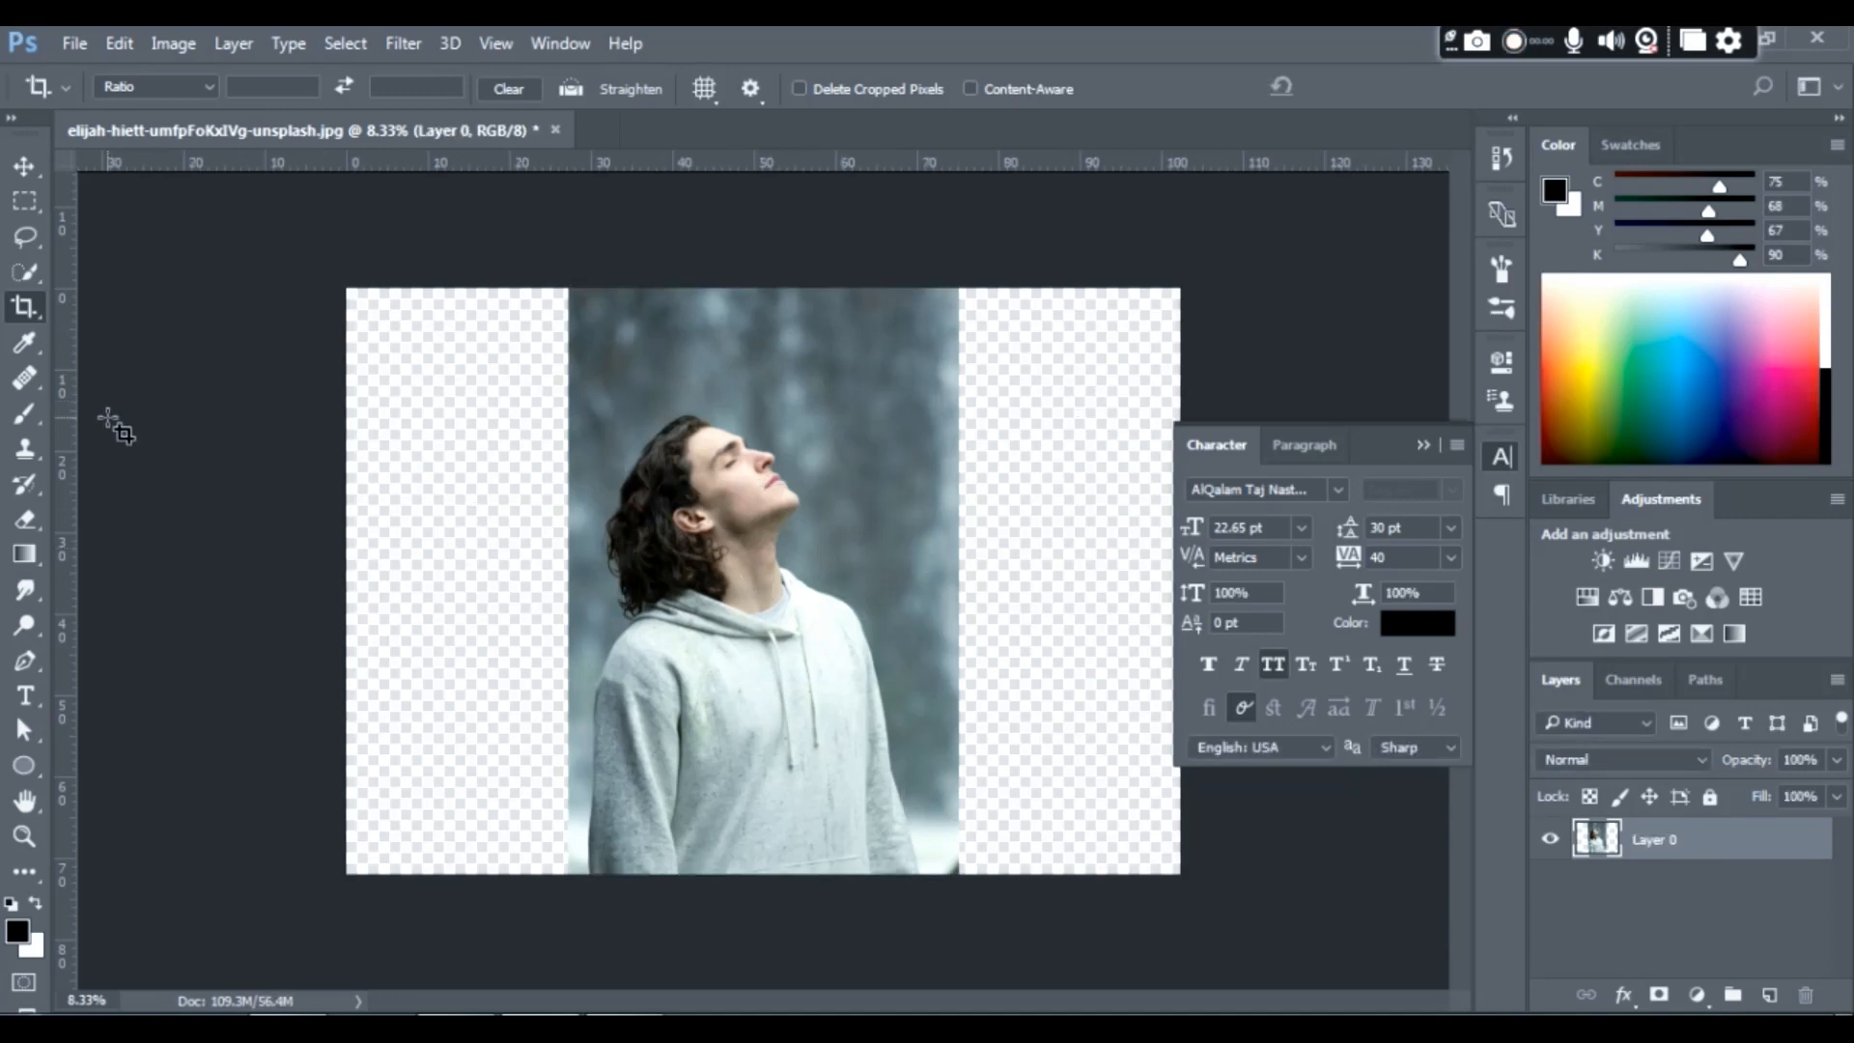
- Quick-select the forest backdrop around the man, subtract the stray sleeve area, and invert the selection
{"action": "left_click", "coordinate": [25, 274]}
{"action": "mouse_move", "coordinate": [888, 333]}
{"action": "left_mouse_down"}
{"action": "mouse_move", "coordinate": [917, 348]}
{"action": "mouse_move", "coordinate": [901, 546]}
{"action": "left_mouse_up"}
{"action": "mouse_move", "coordinate": [569, 534]}
{"action": "left_mouse_down"}
{"action": "mouse_move", "coordinate": [578, 618]}
{"action": "mouse_move", "coordinate": [554, 642]}
{"action": "mouse_move", "coordinate": [596, 673]}
{"action": "left_mouse_up"}
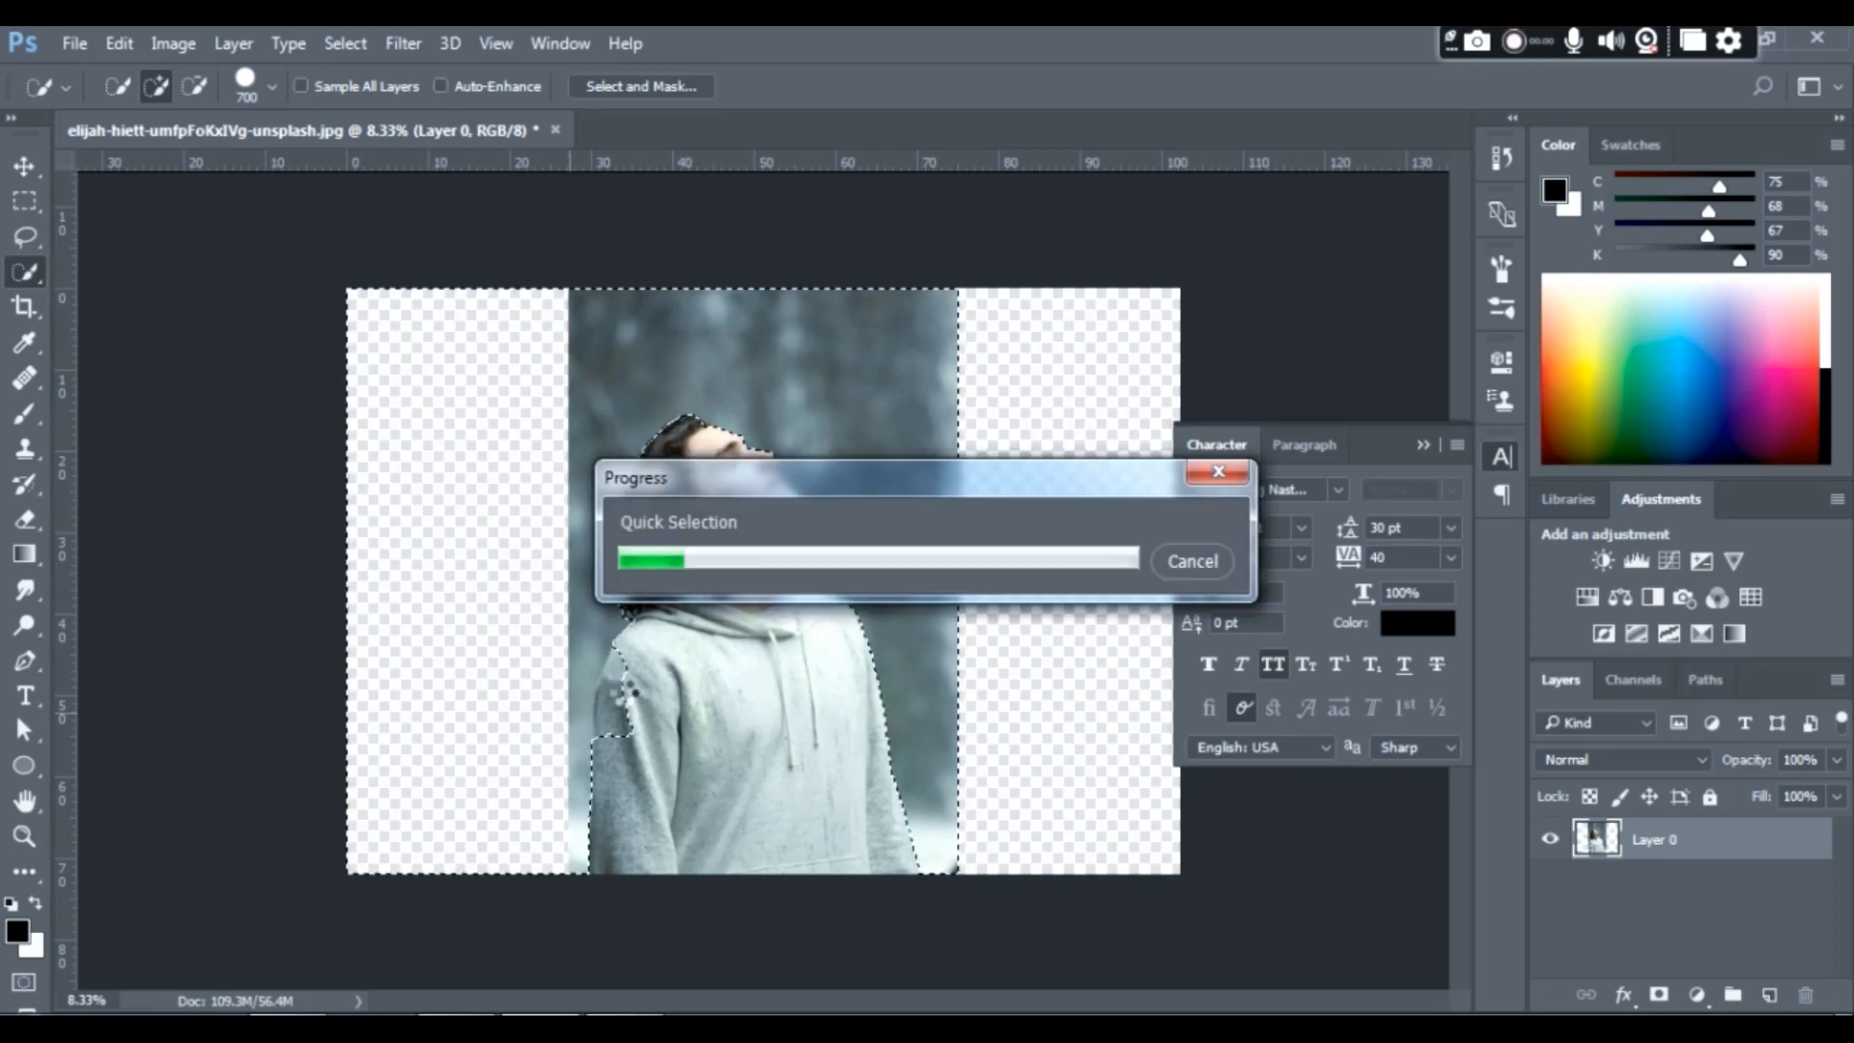
{"action": "key", "text": "alt"}
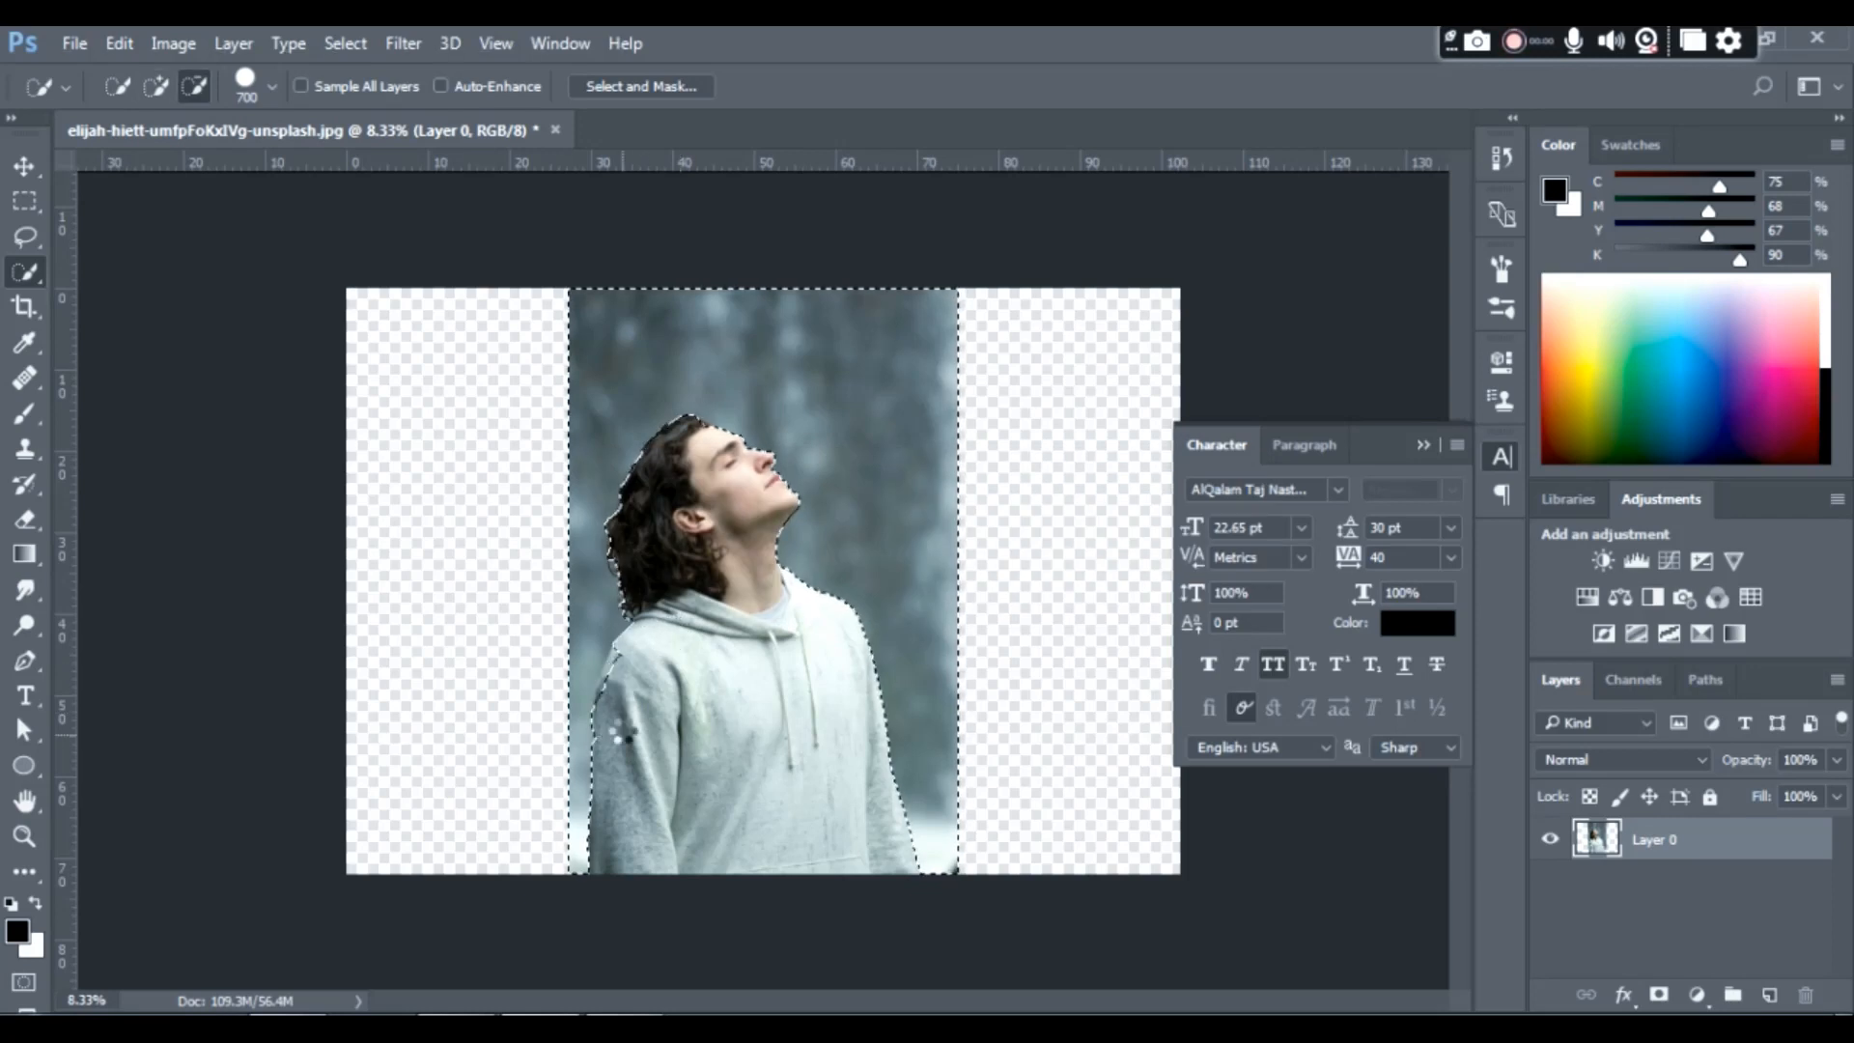
{"action": "left_click", "coordinate": [619, 669], "text": "alt"}
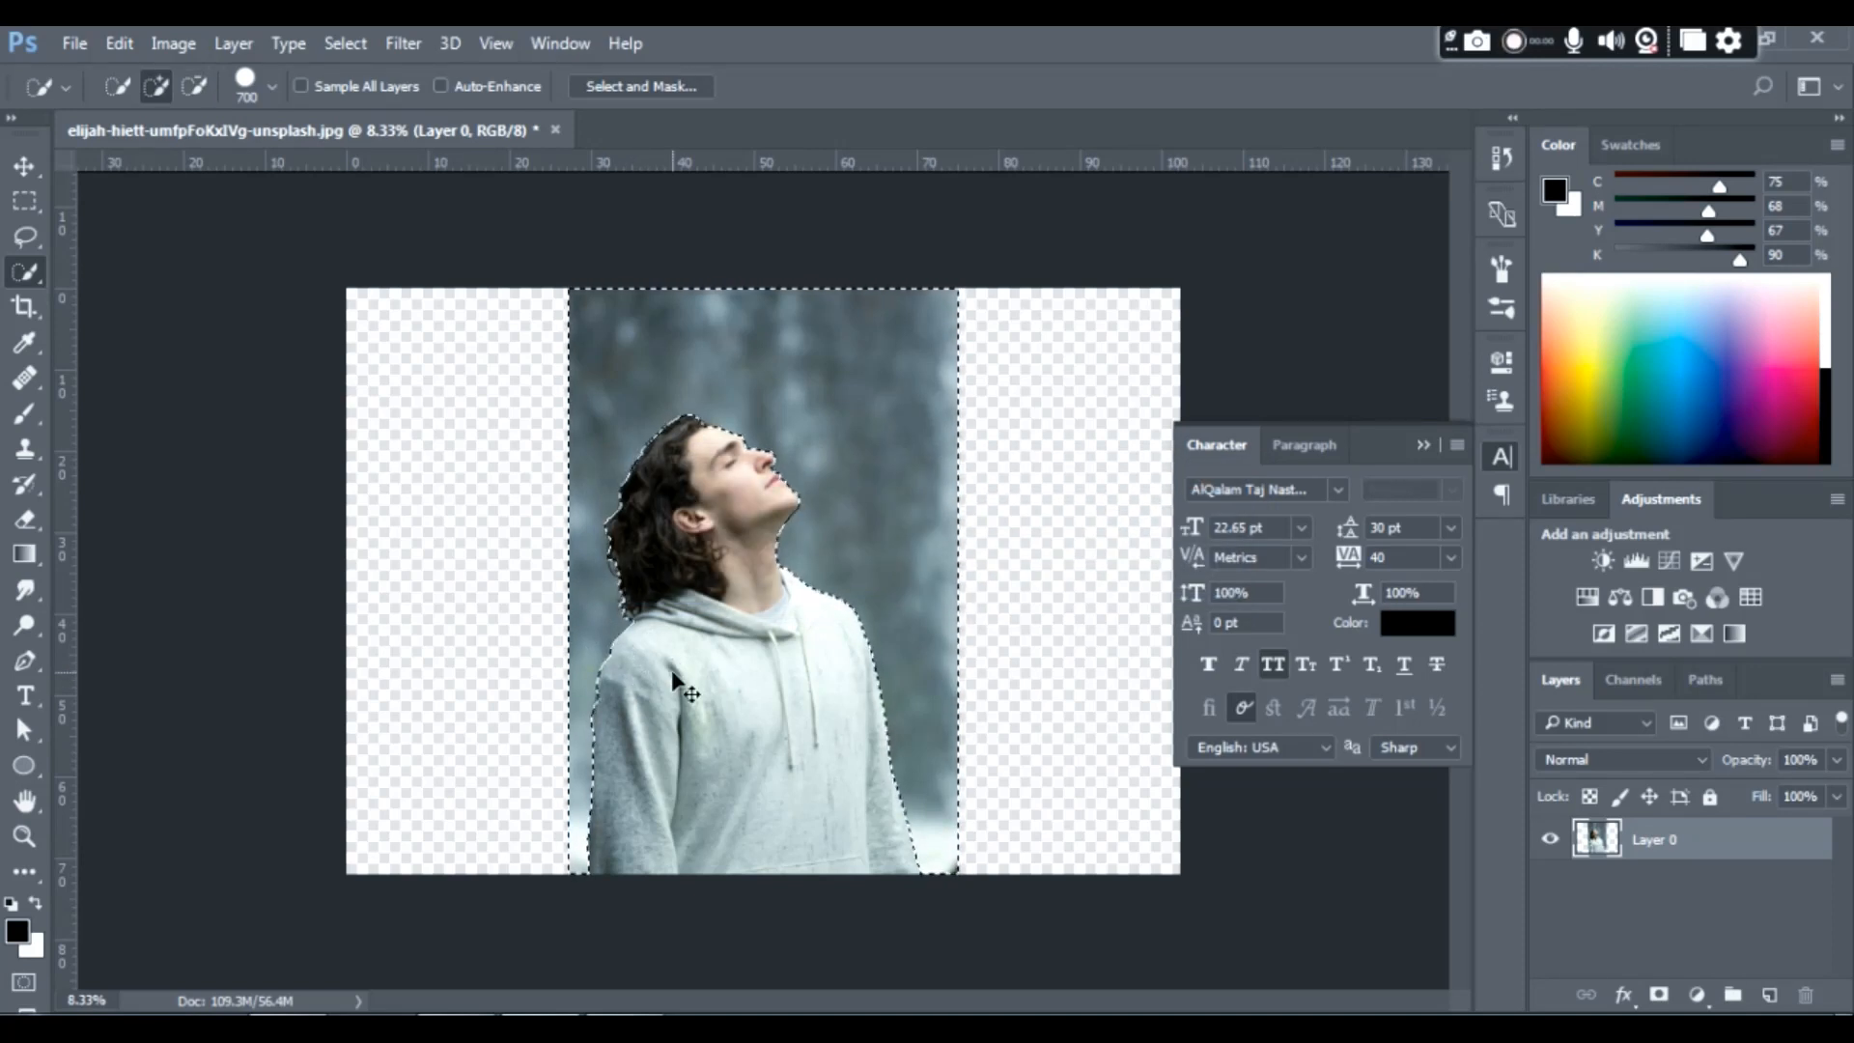
{"action": "key", "text": "ctrl+shift+i"}
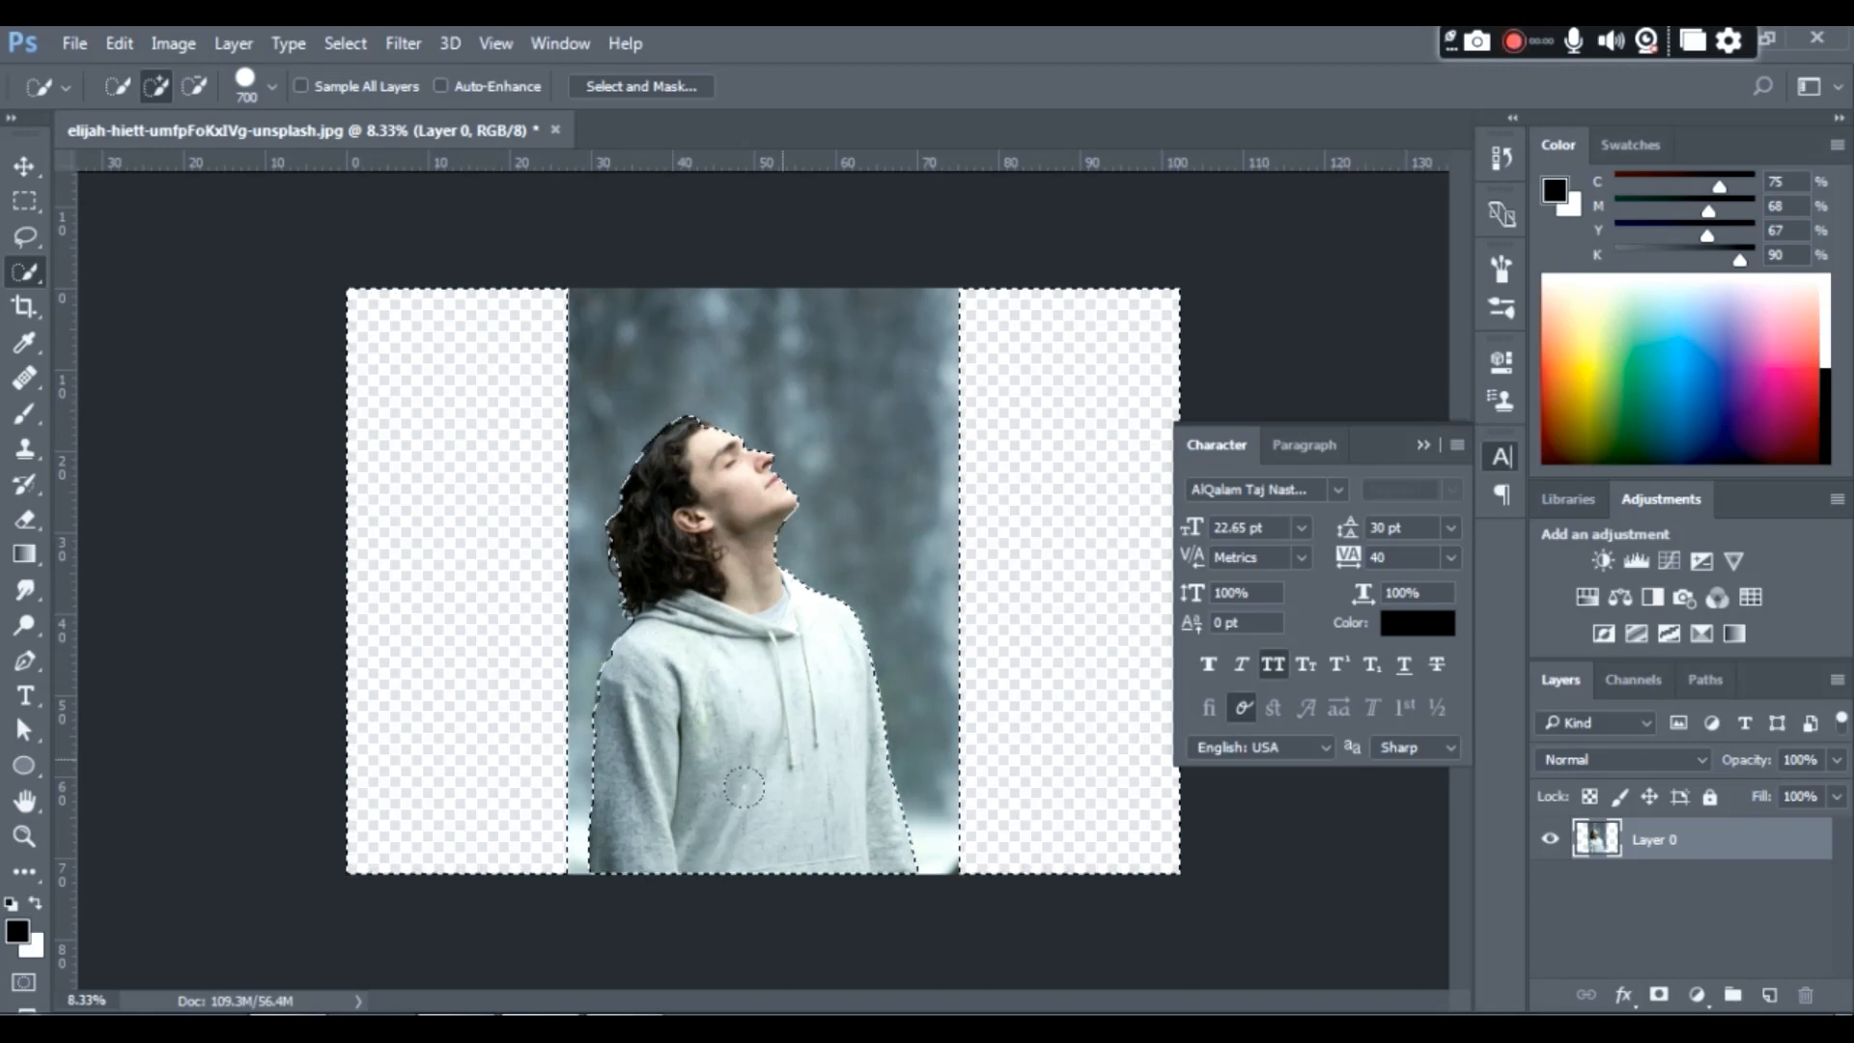
- Copy the selected man onto a new layer and delete the original photo layer
{"action": "key", "text": "v"}
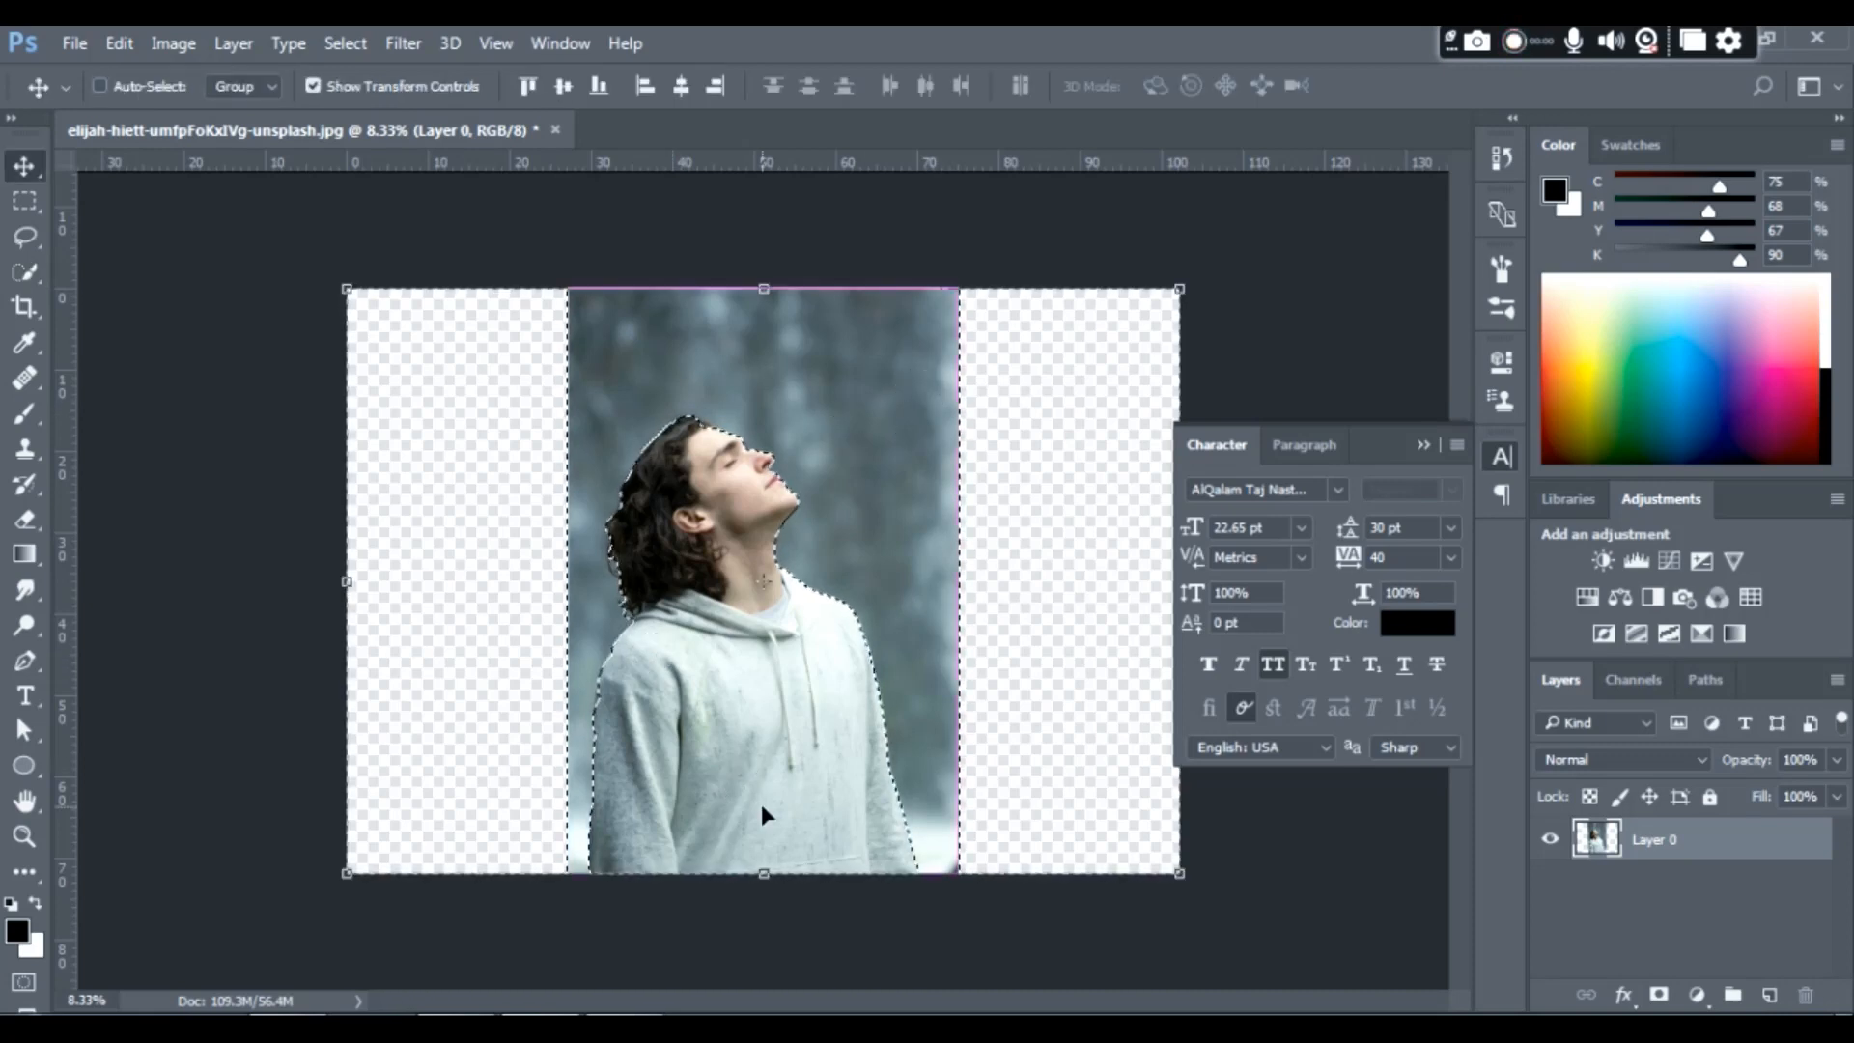
{"action": "key", "text": "ctrl+j"}
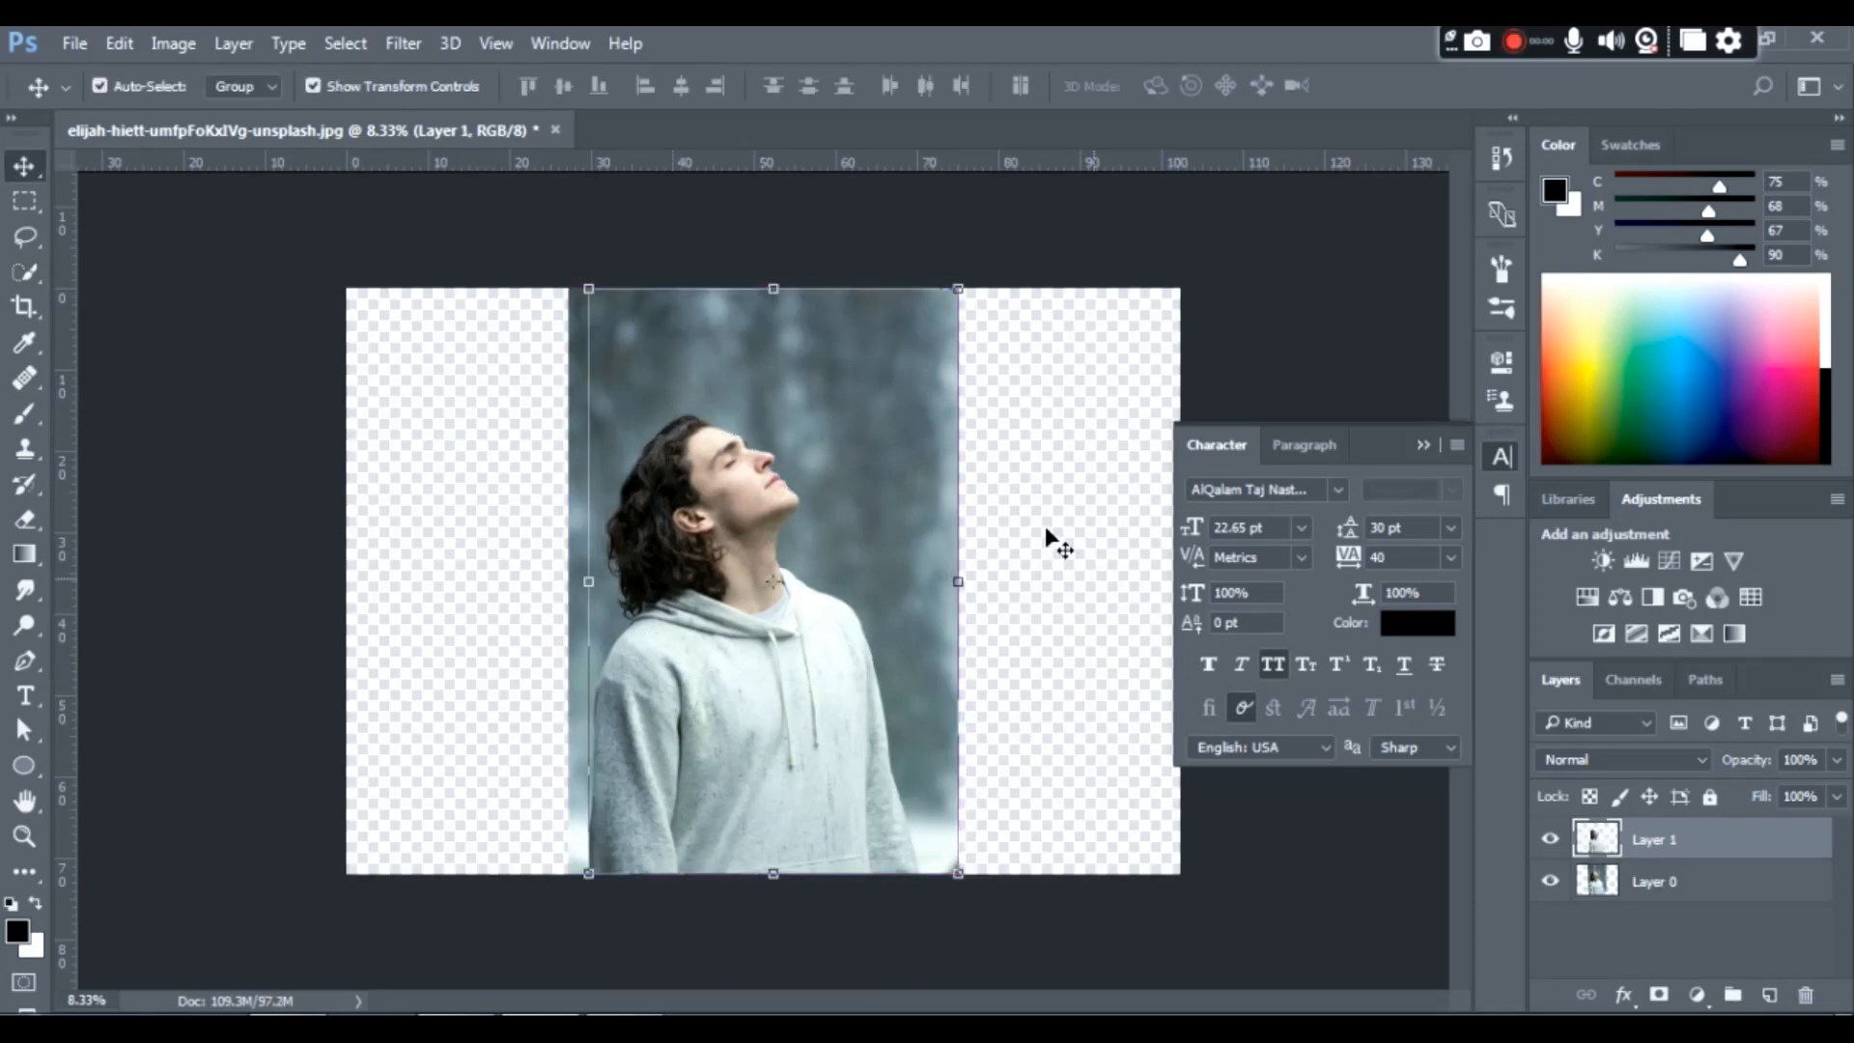
{"action": "left_click", "coordinate": [937, 443]}
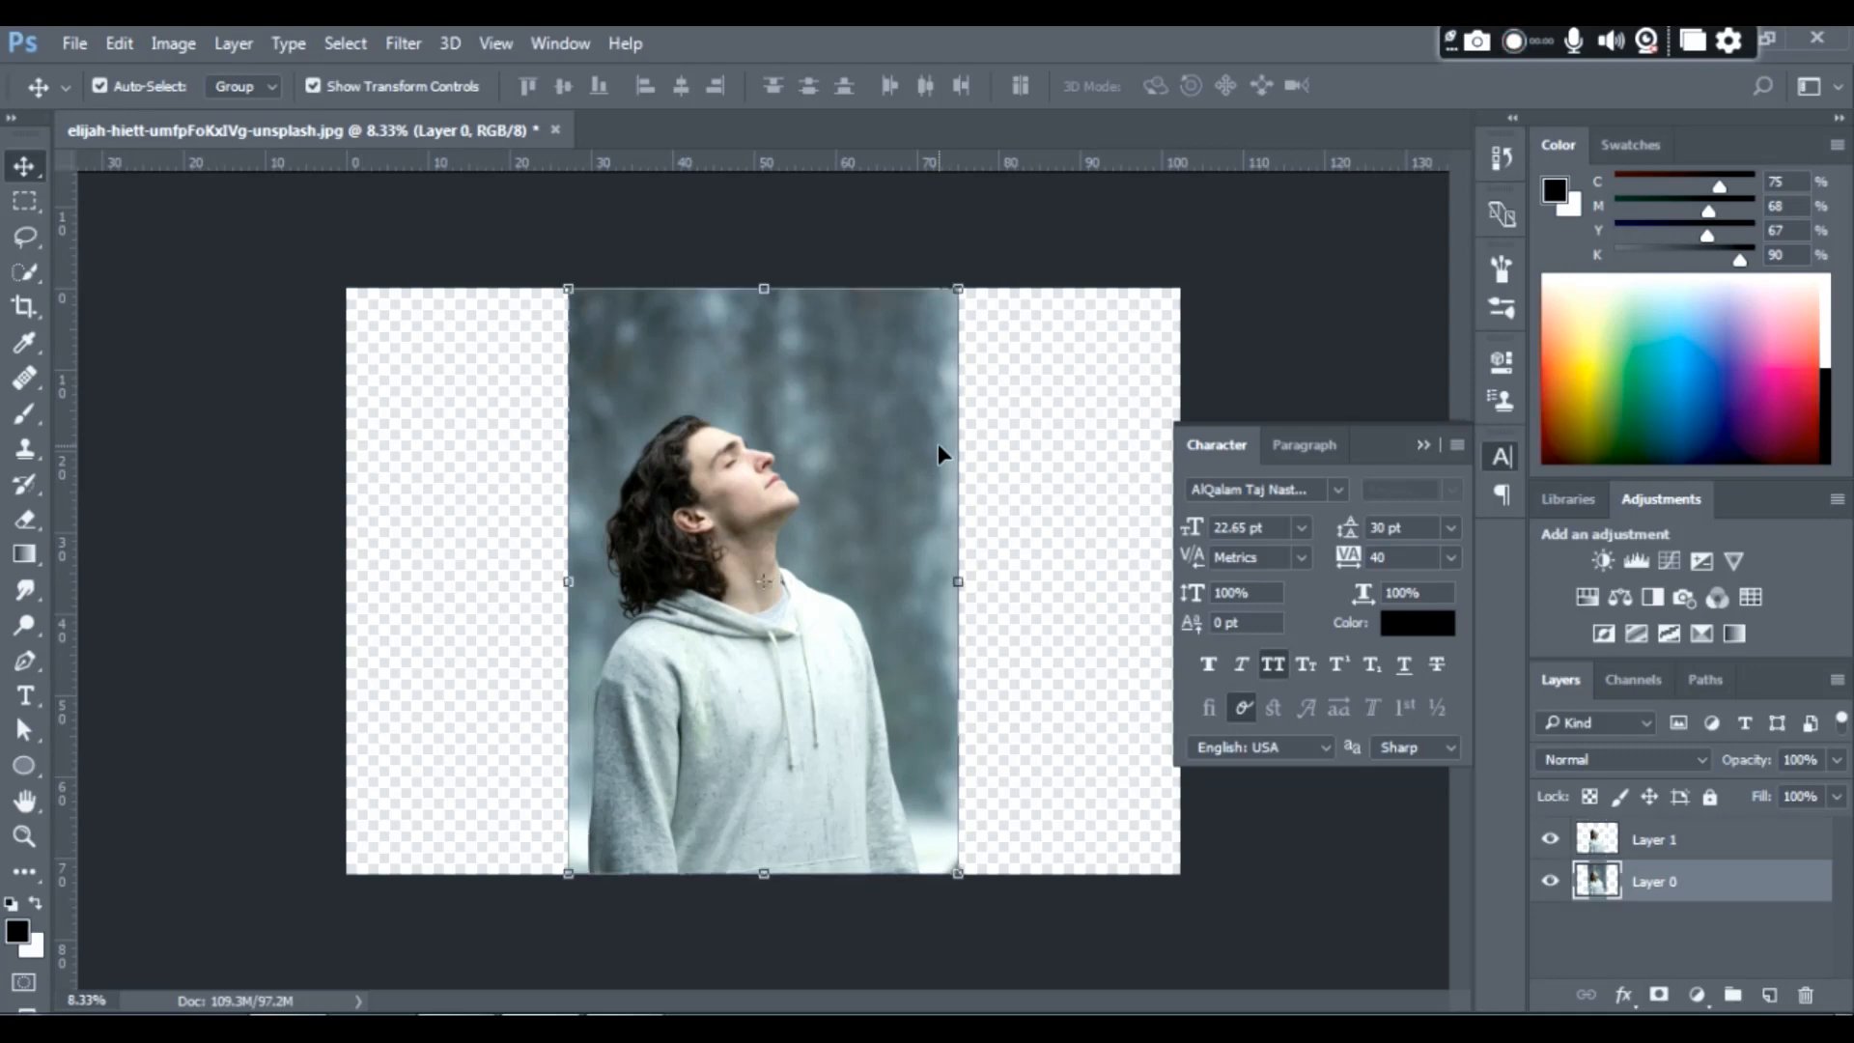
{"action": "key", "text": "Delete"}
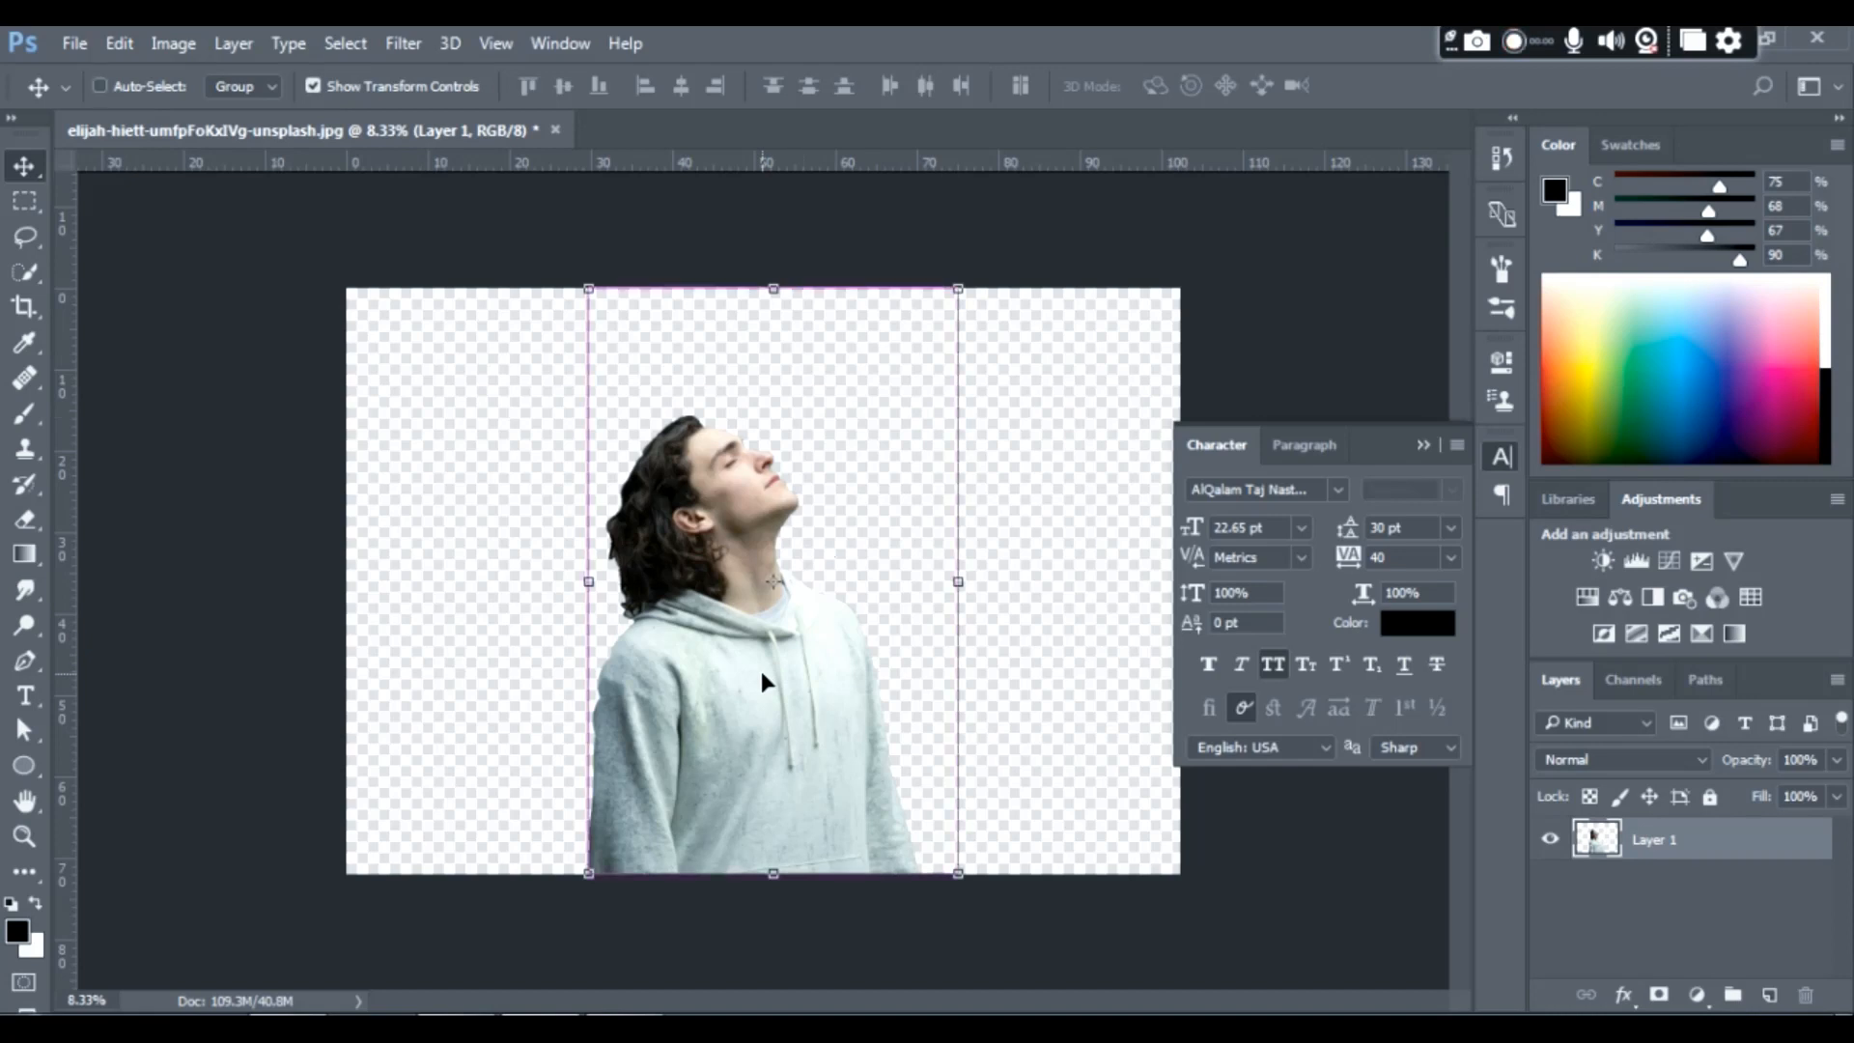
- Duplicate the cut-out man's layer and open the copy in the Liquify filter
{"action": "key", "text": "ctrl+j"}
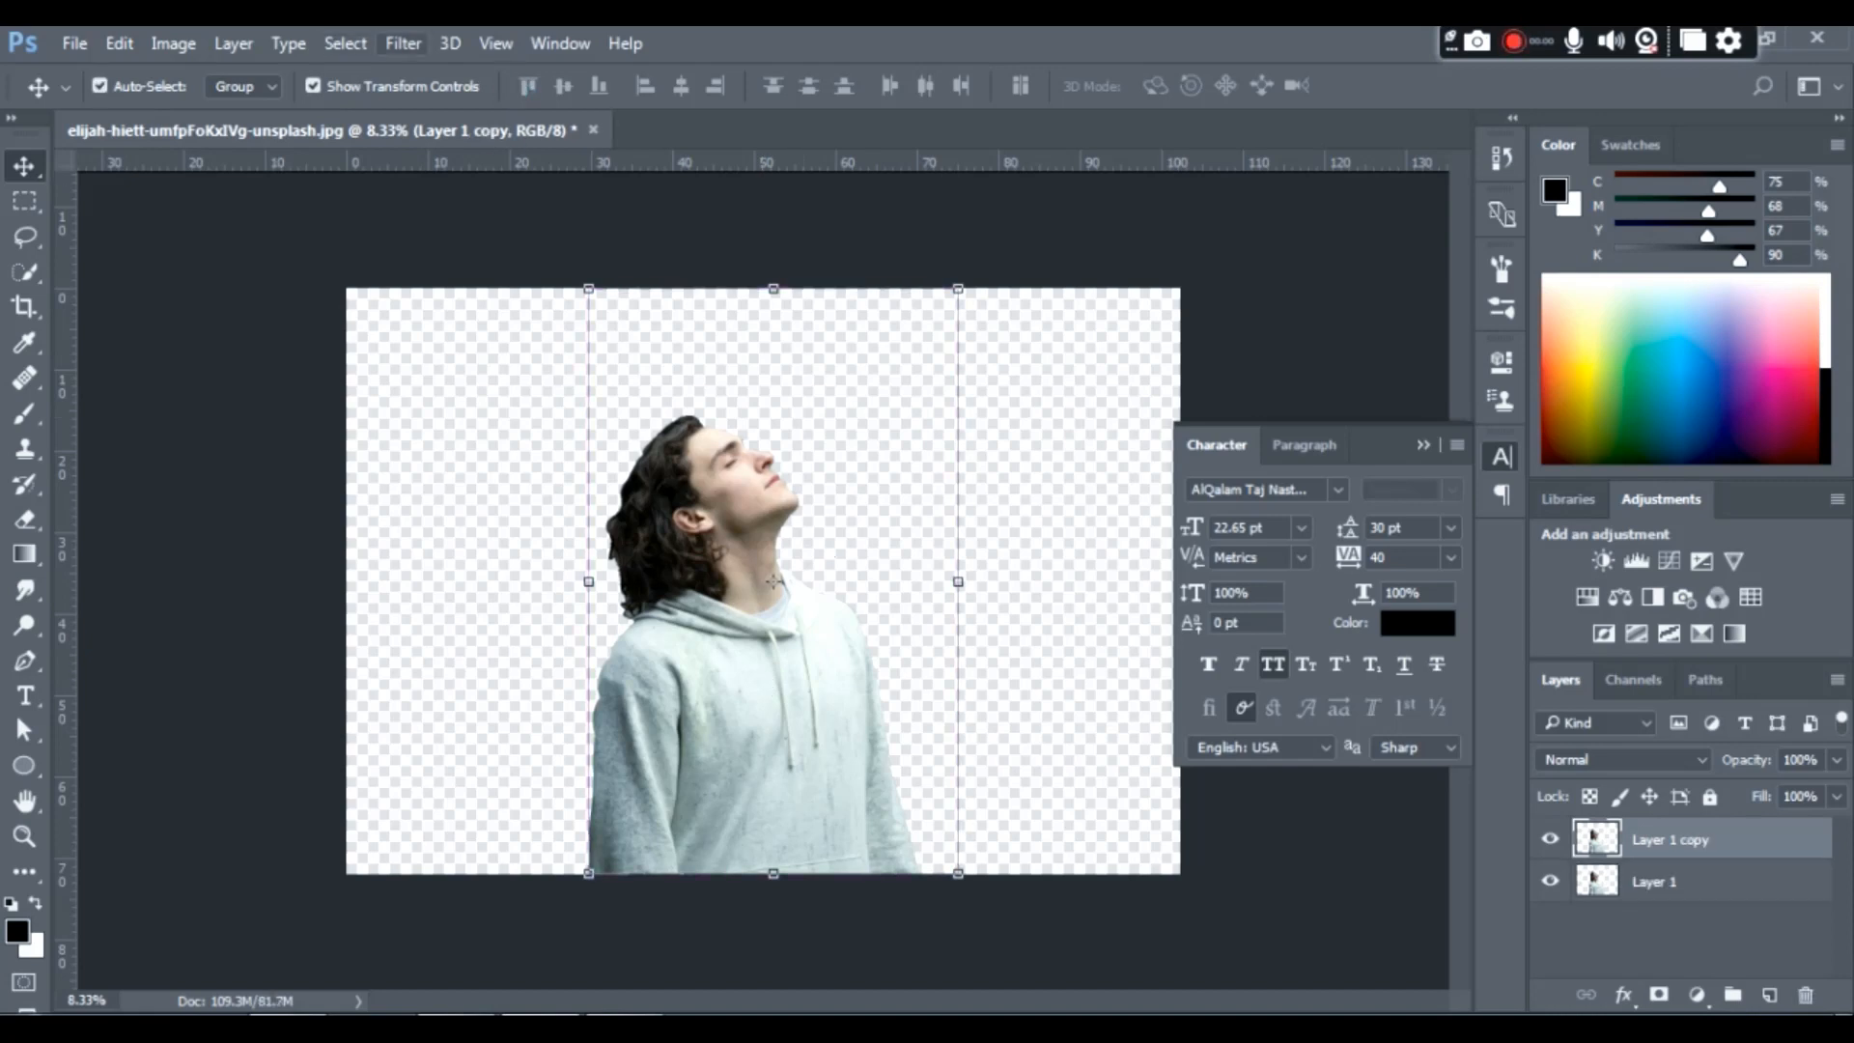
{"action": "left_click", "coordinate": [404, 43]}
{"action": "left_click", "coordinate": [536, 253]}
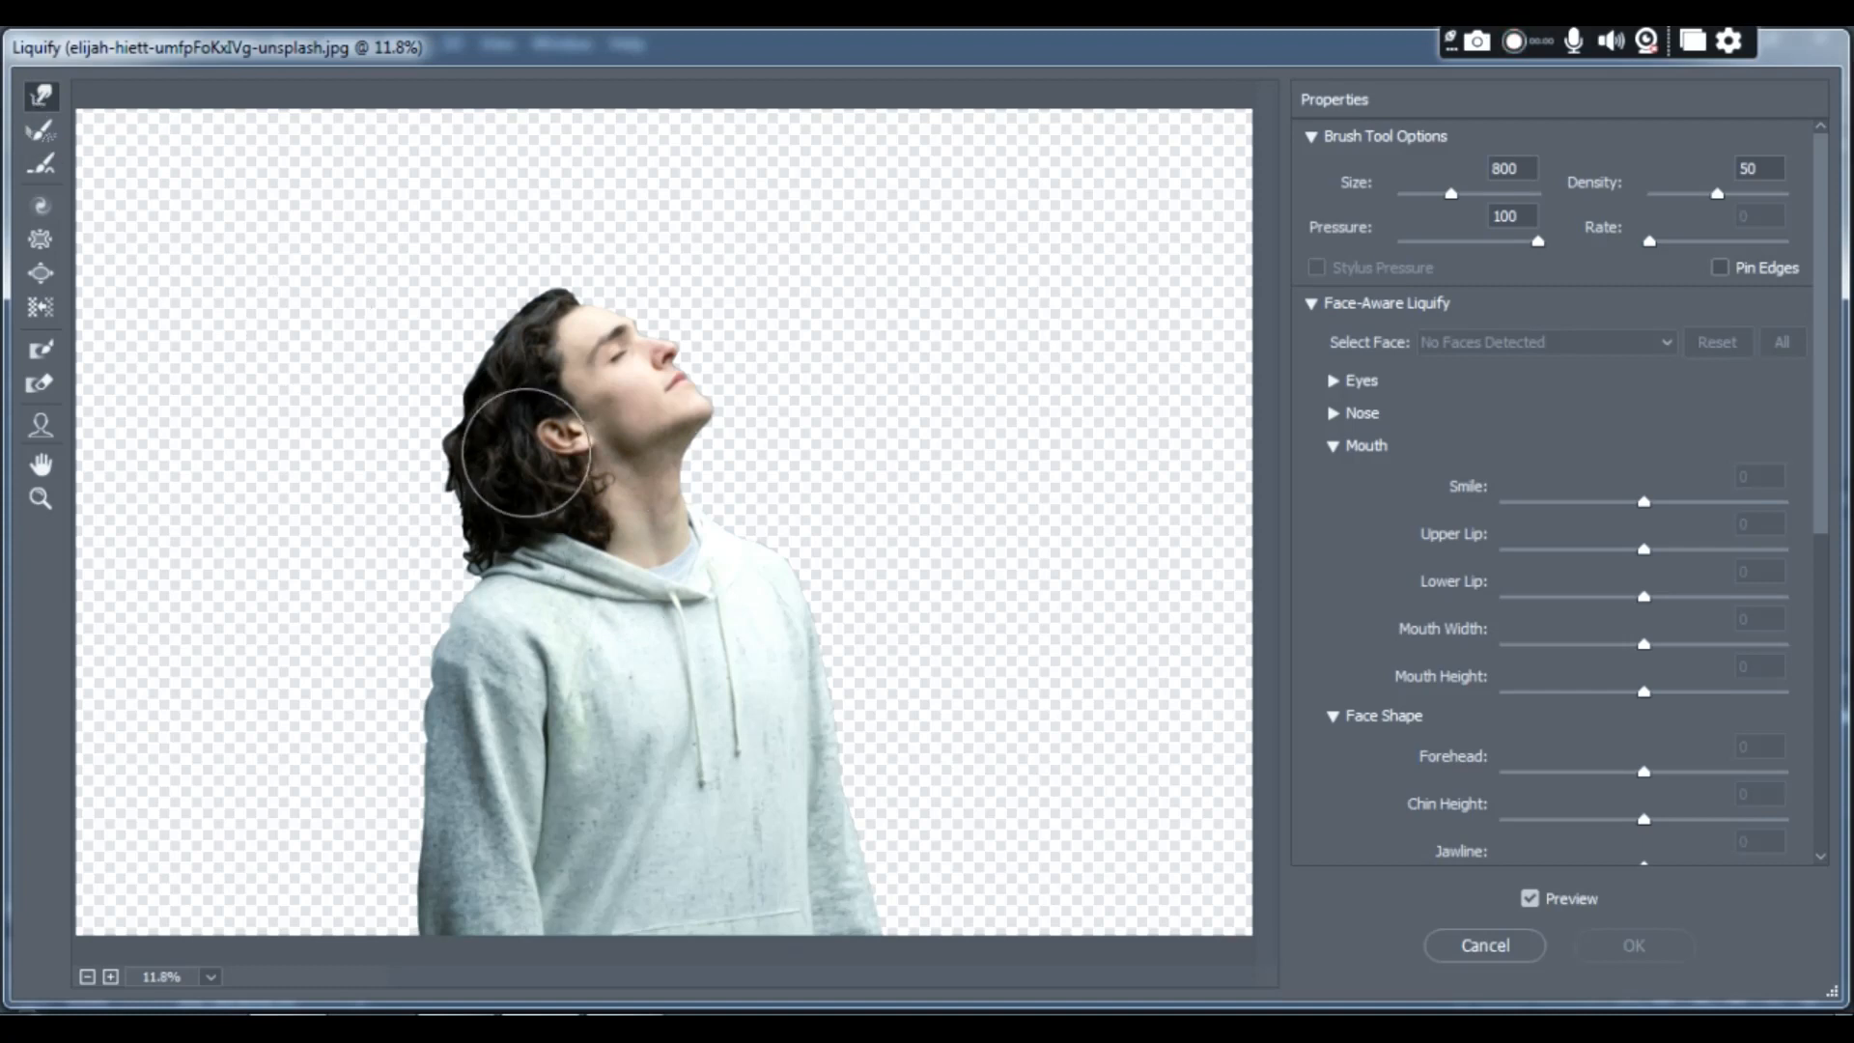
- Warp the back of the man's hair outward into spikes behind his head with a brush of size 500
{"action": "key", "text": "bracketleft"}
{"action": "key", "text": "bracketleft"}
{"action": "key", "text": "bracketleft"}
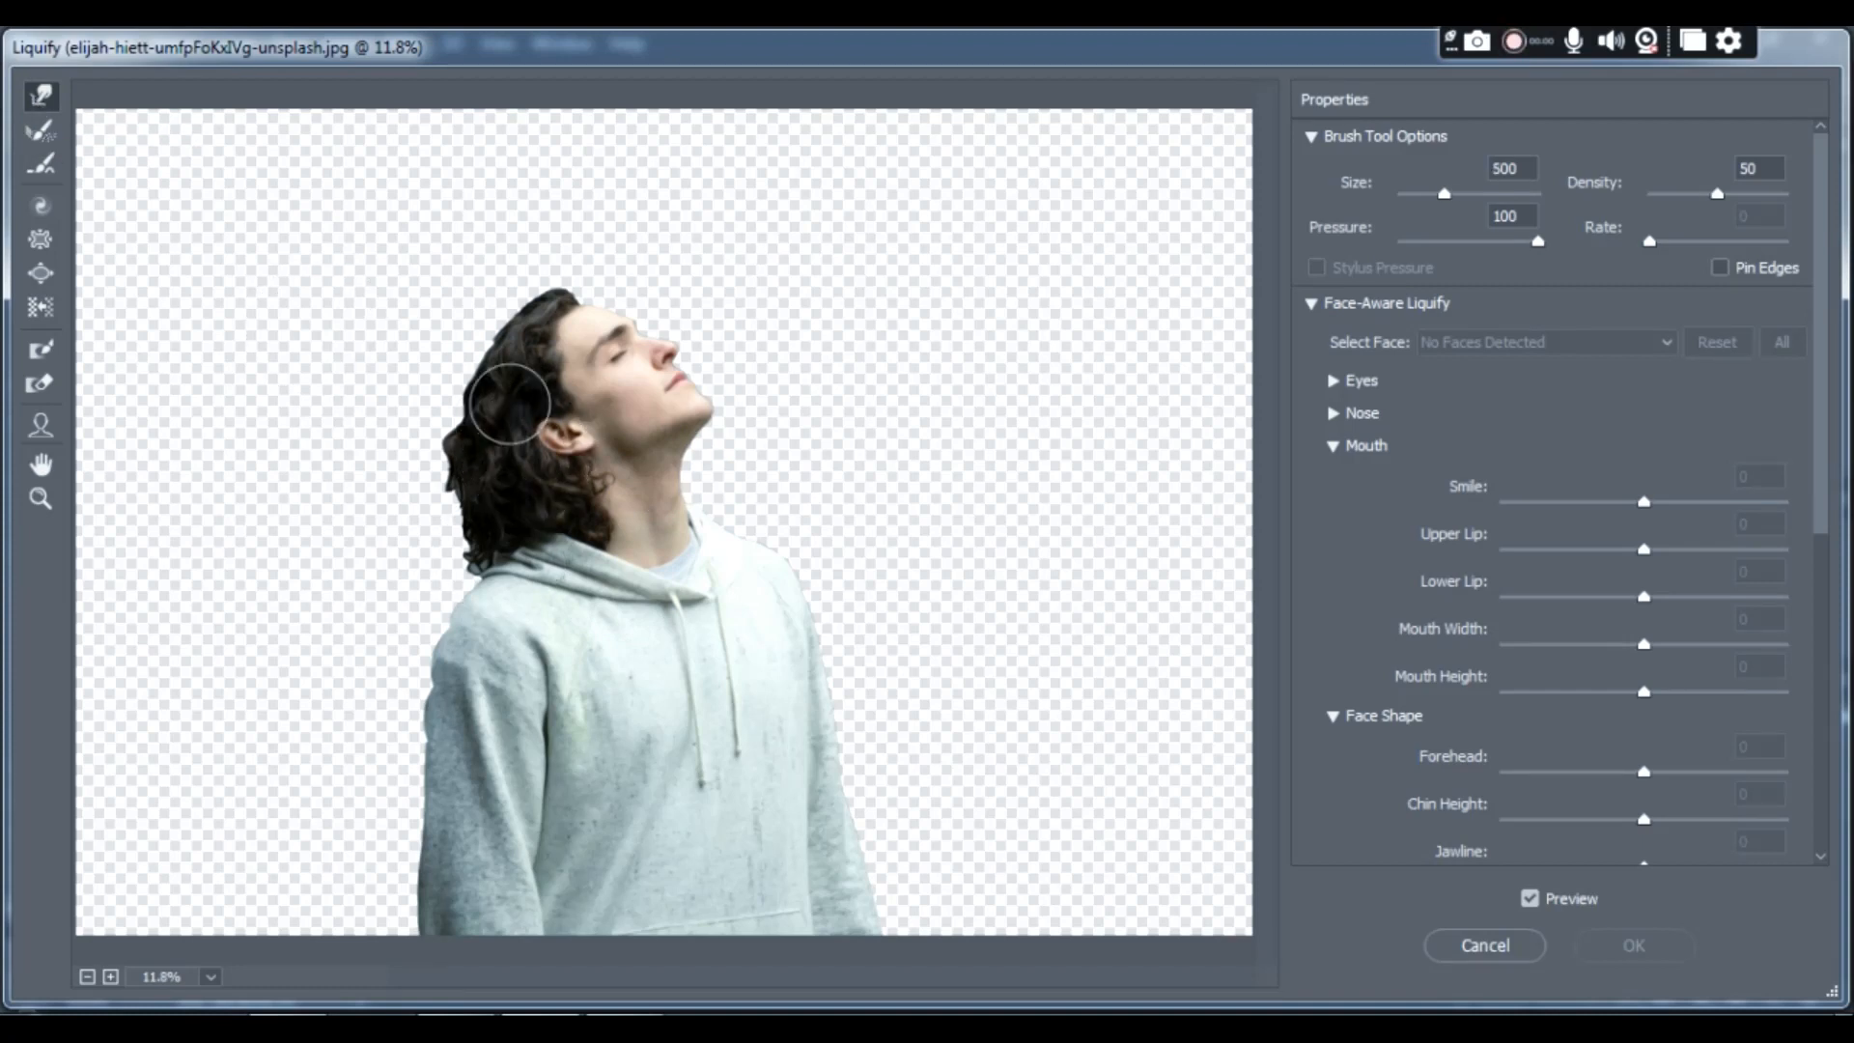
{"action": "left_click_drag", "start_coordinate": [509, 403], "coordinate": [378, 324]}
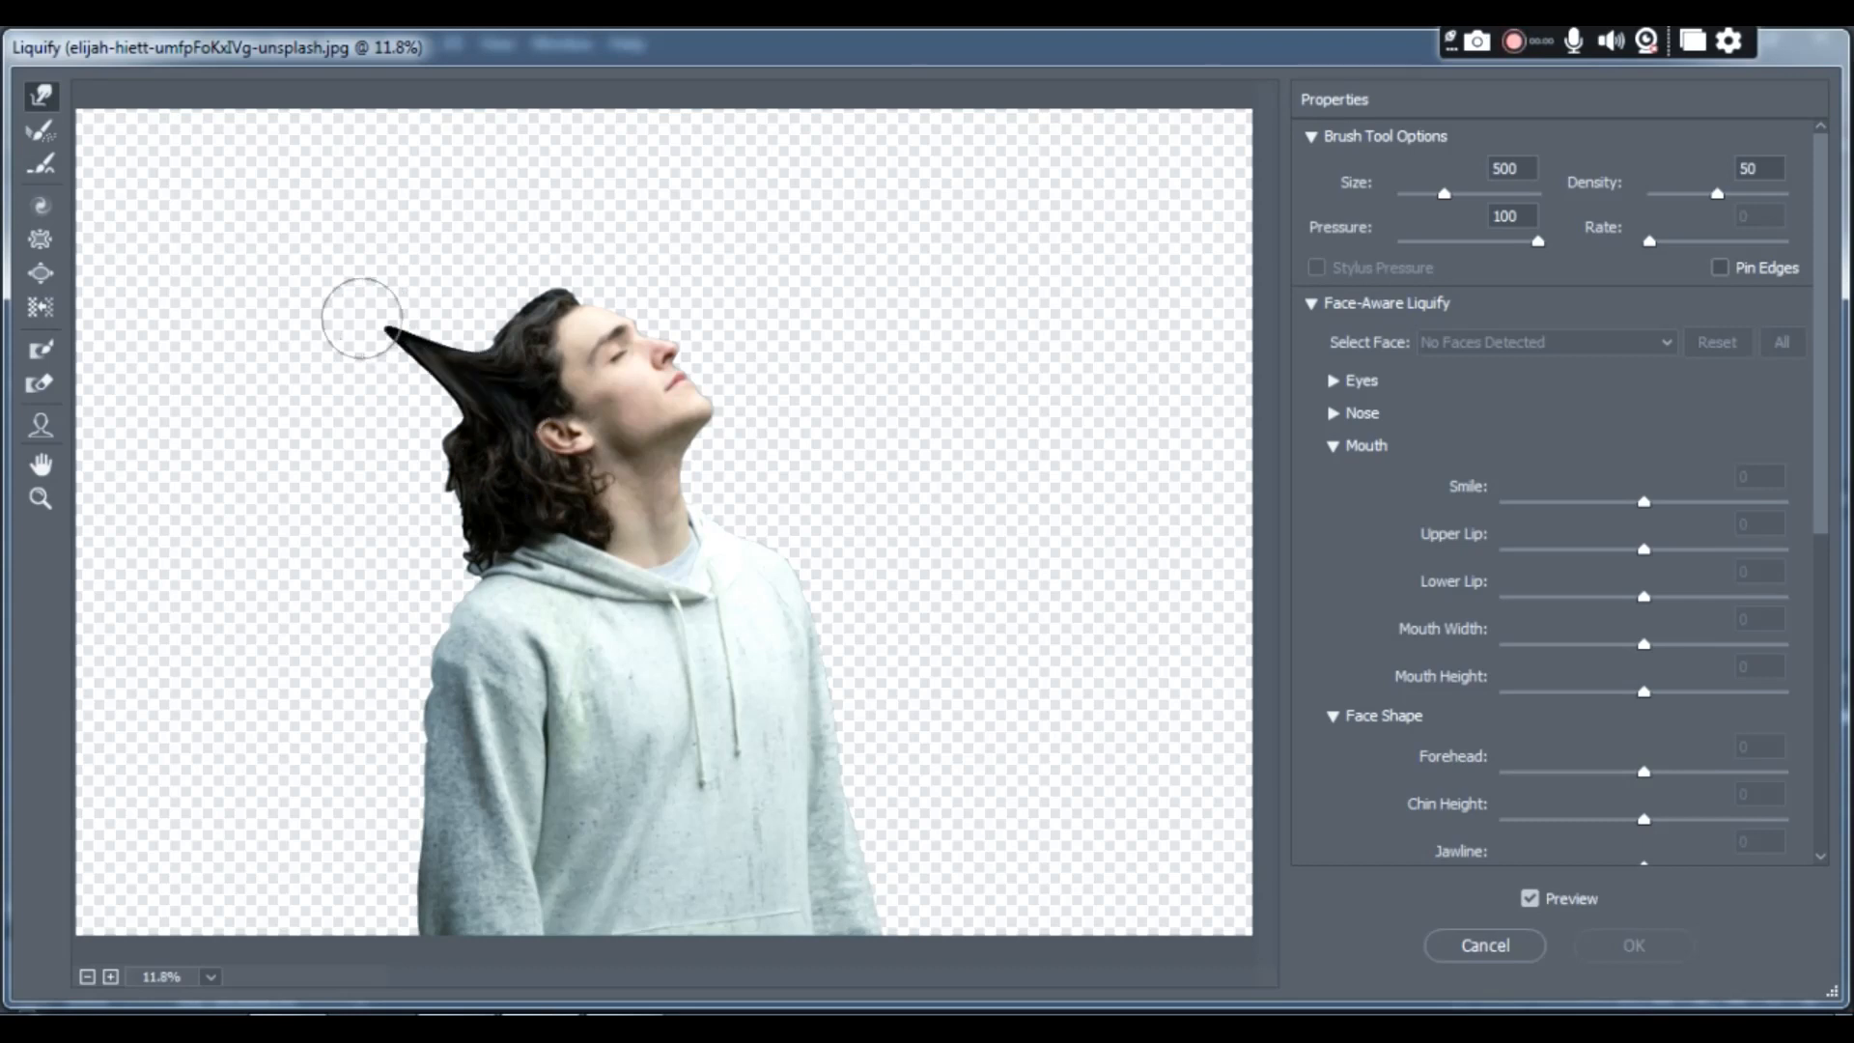
{"action": "left_click_drag", "start_coordinate": [498, 417], "coordinate": [342, 420]}
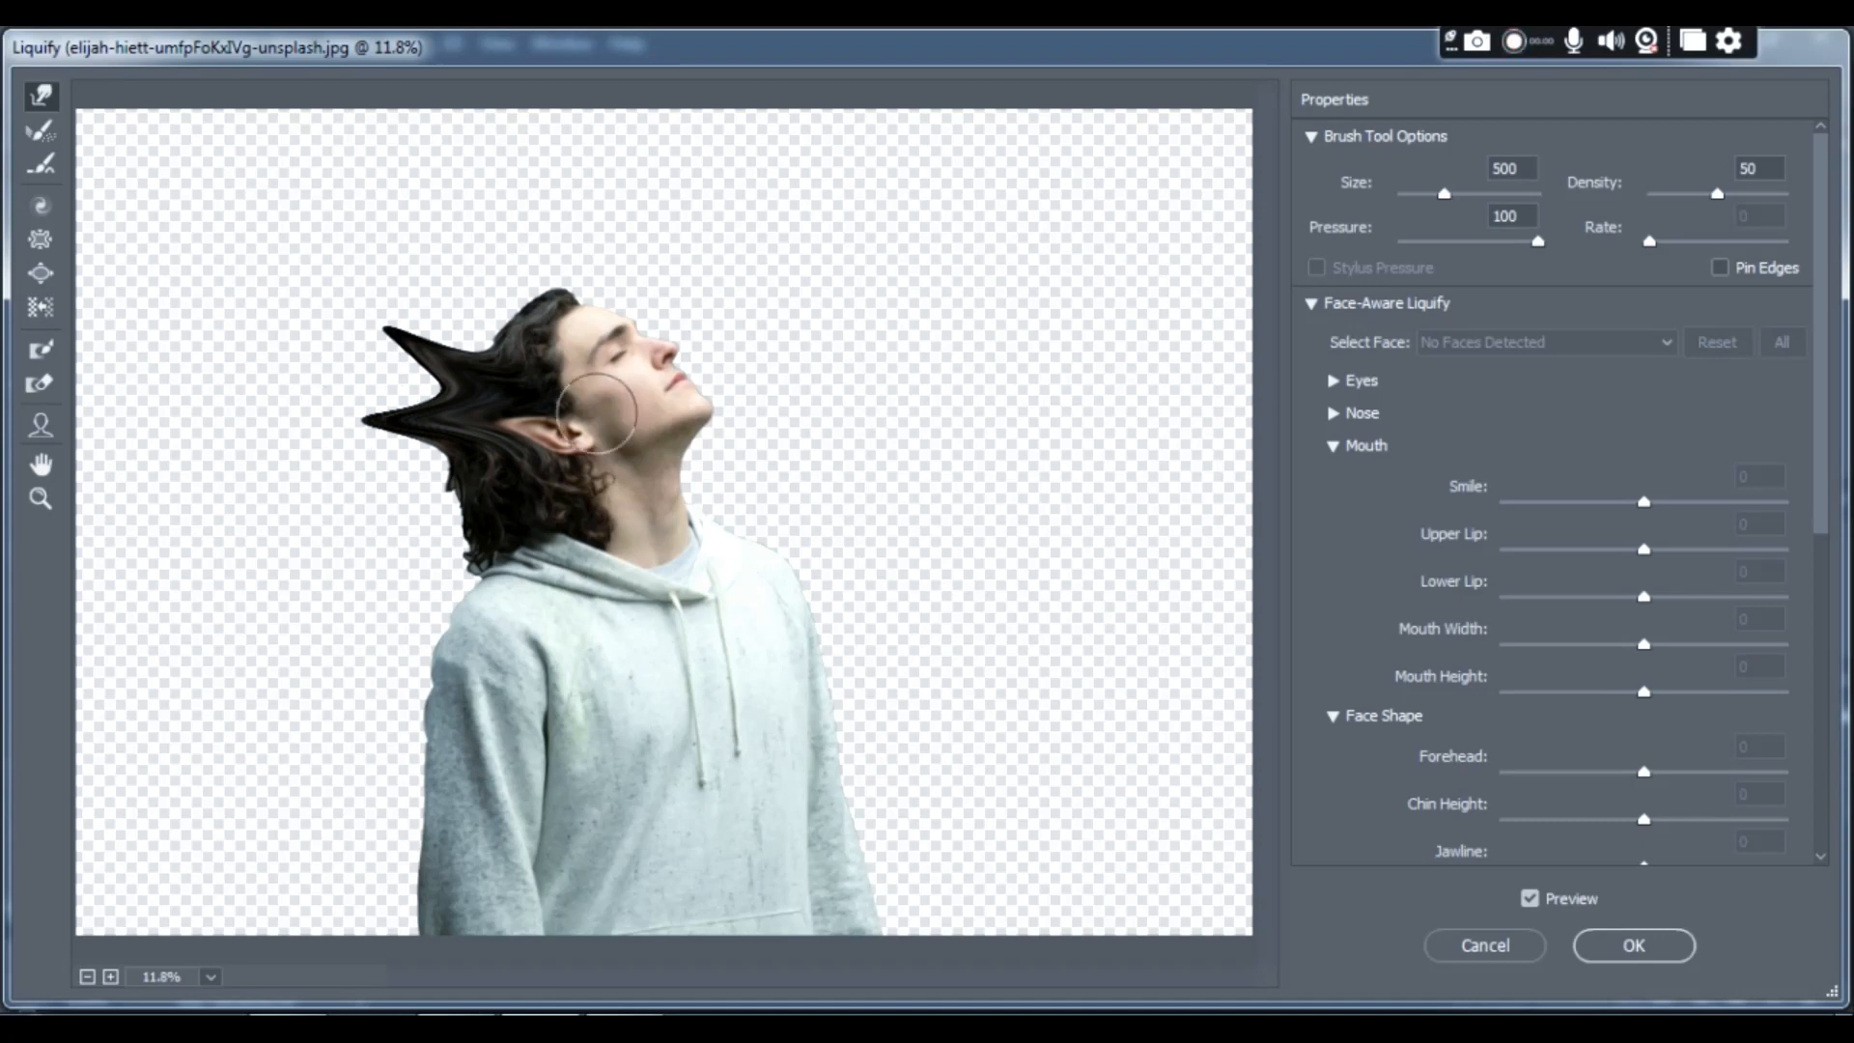
{"action": "left_click_drag", "start_coordinate": [505, 415], "coordinate": [281, 381]}
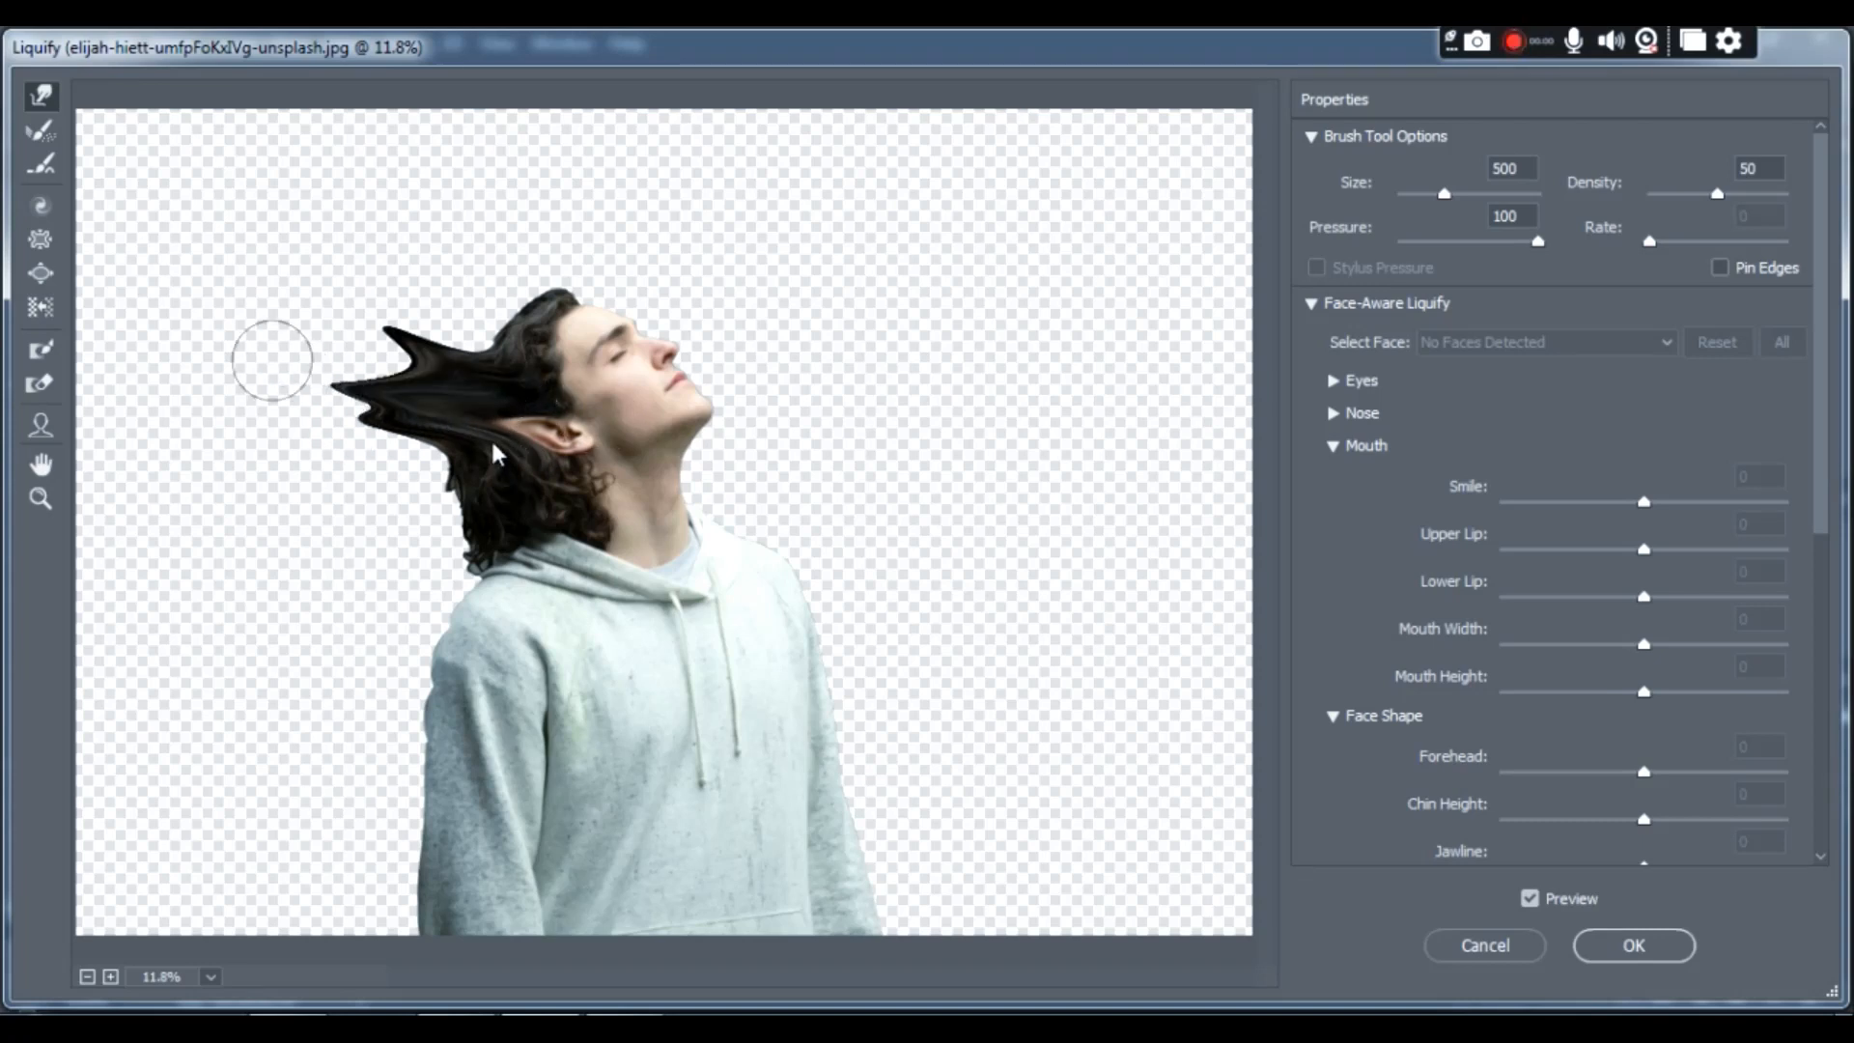
{"action": "left_click_drag", "start_coordinate": [492, 446], "coordinate": [292, 490]}
{"action": "left_click_drag", "start_coordinate": [510, 484], "coordinate": [303, 530]}
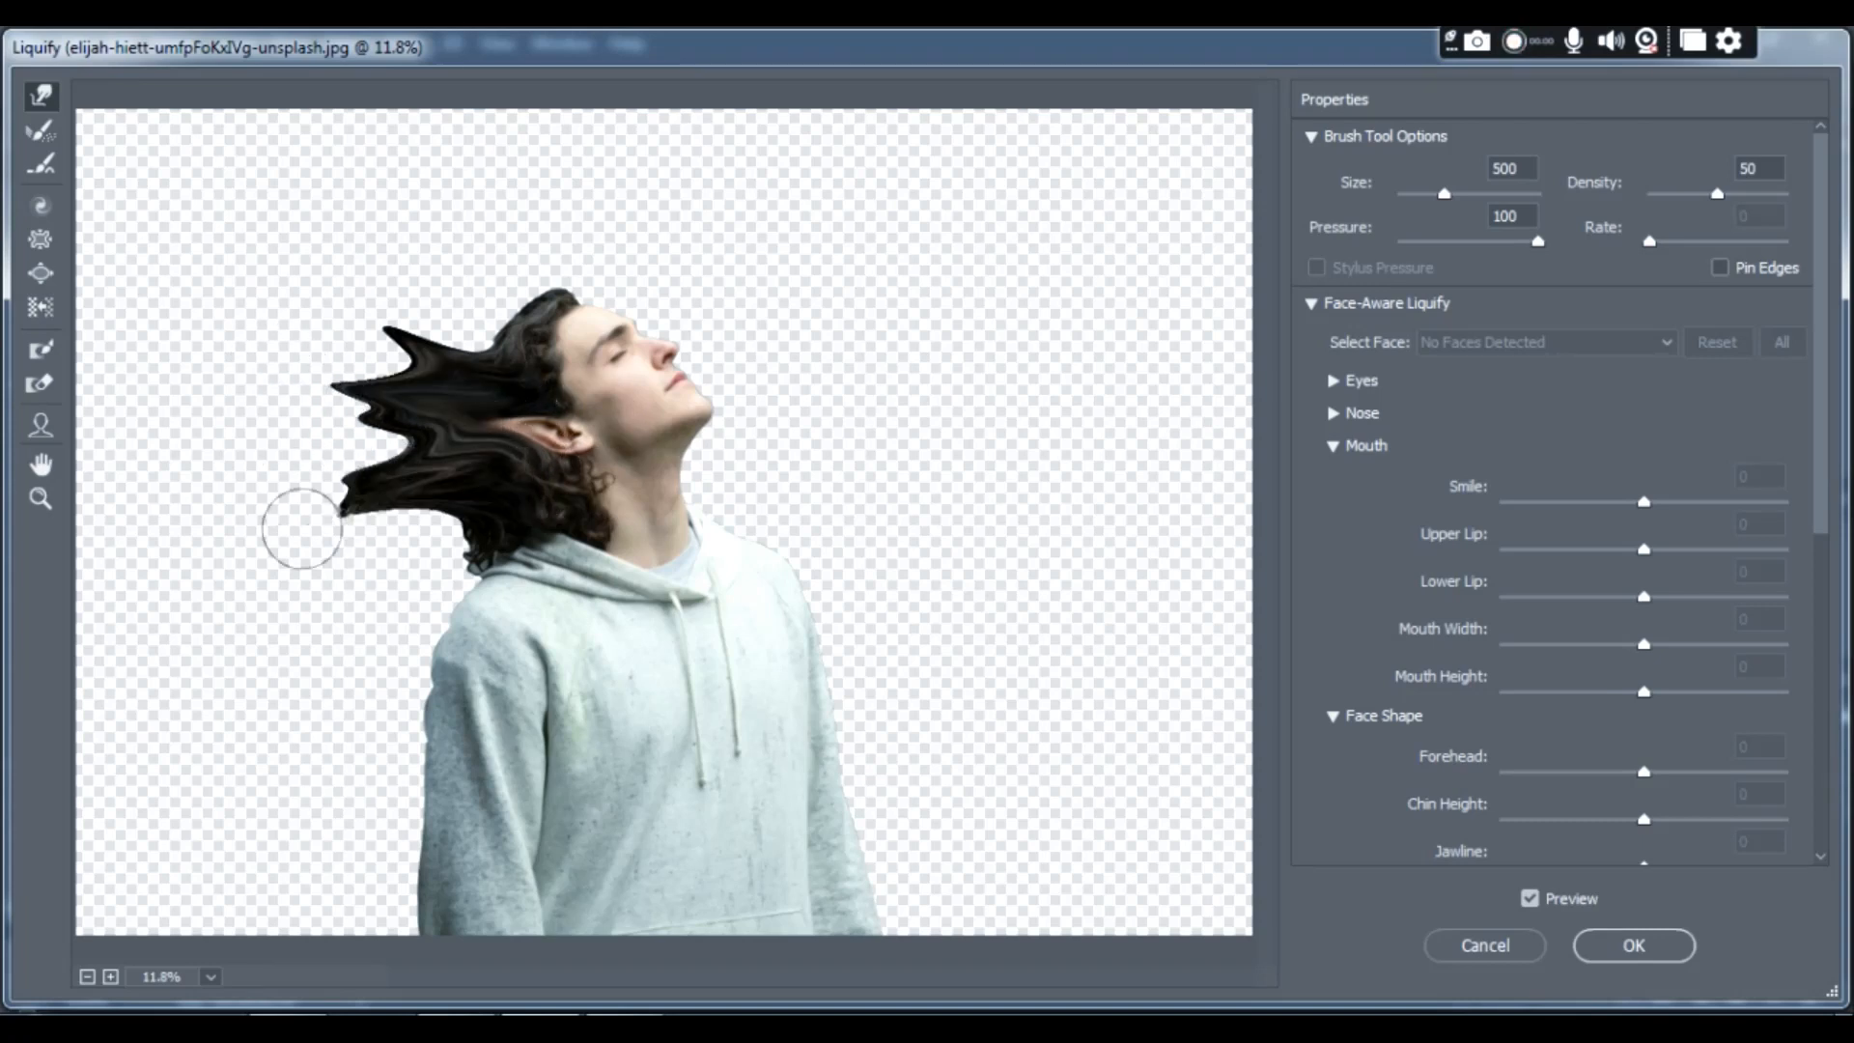
{"action": "left_click_drag", "start_coordinate": [529, 502], "coordinate": [316, 550]}
- Pull the hoodie's hood, shoulder and back sleeve outward into a row of spikes down to the image's lower edge
{"action": "mouse_move", "coordinate": [523, 570]}
{"action": "left_mouse_down"}
{"action": "mouse_move", "coordinate": [215, 594]}
{"action": "mouse_move", "coordinate": [438, 633]}
{"action": "mouse_move", "coordinate": [243, 641]}
{"action": "left_mouse_up"}
{"action": "left_click_drag", "start_coordinate": [432, 546], "coordinate": [297, 550]}
{"action": "left_click_drag", "start_coordinate": [512, 599], "coordinate": [194, 634]}
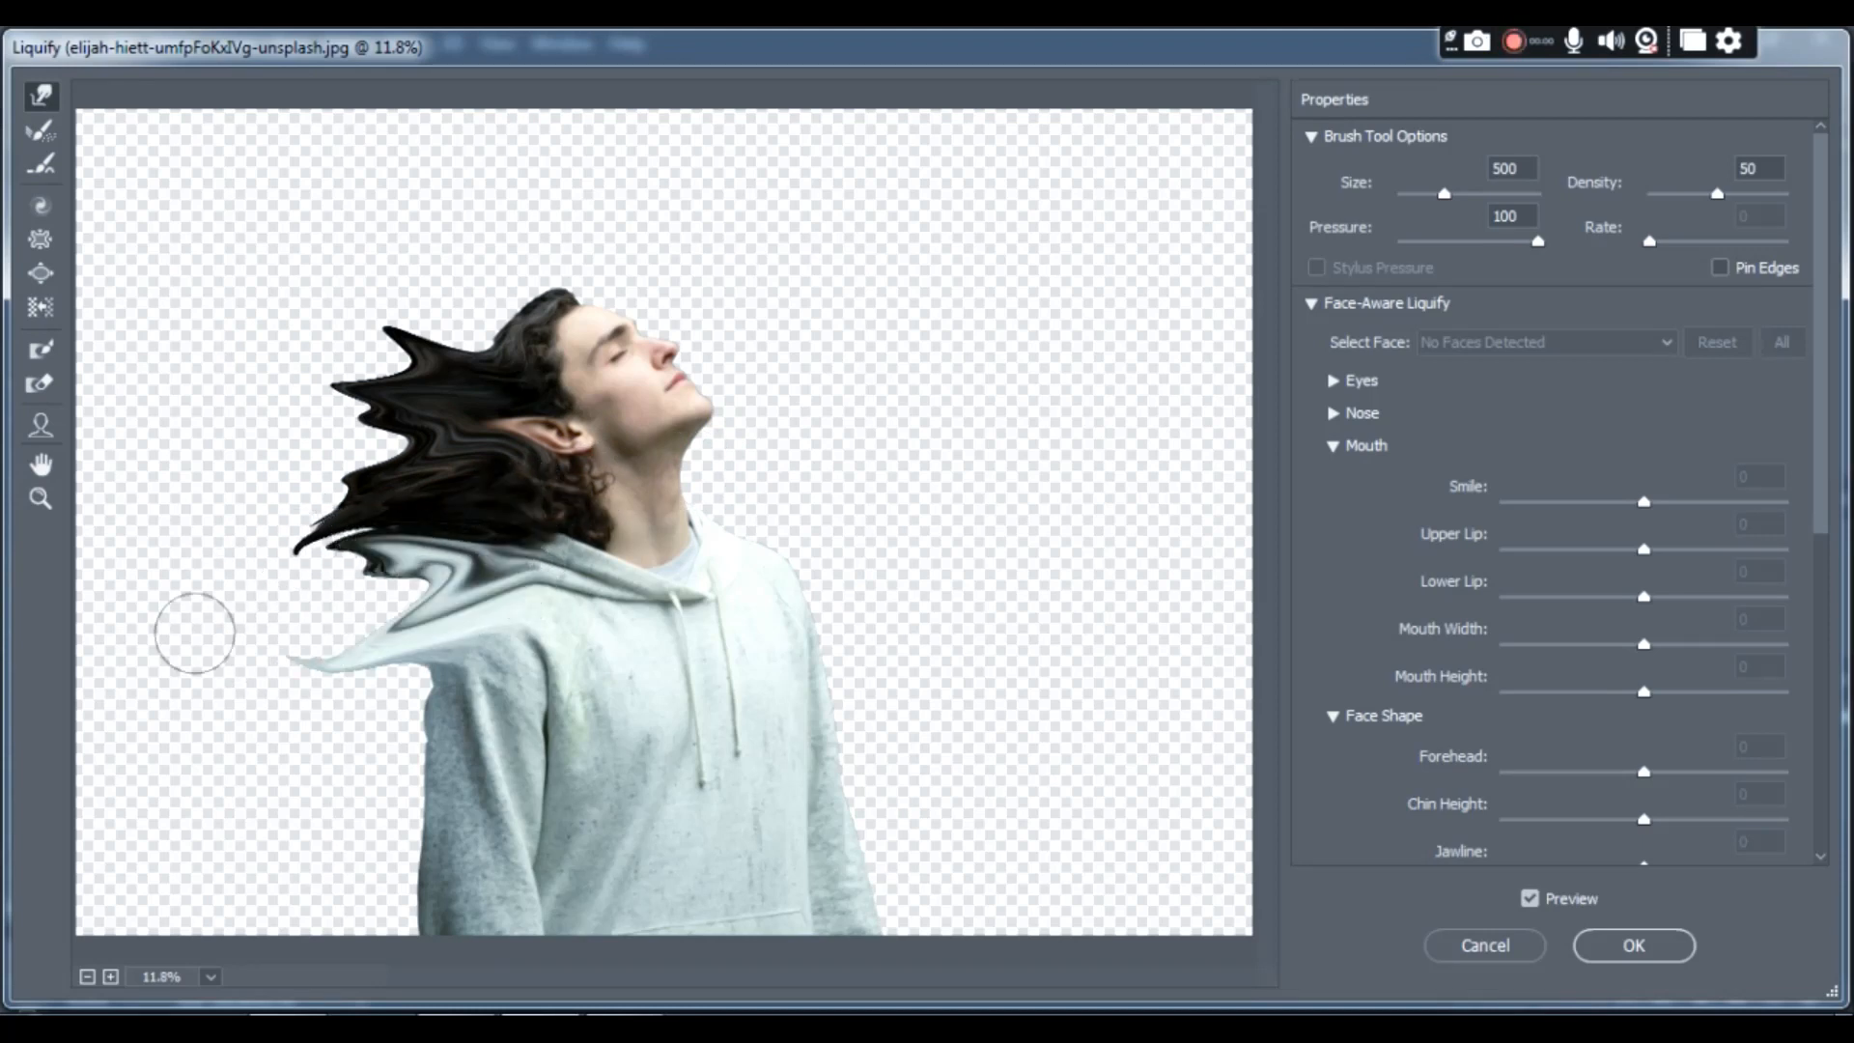
{"action": "left_click_drag", "start_coordinate": [618, 543], "coordinate": [241, 612]}
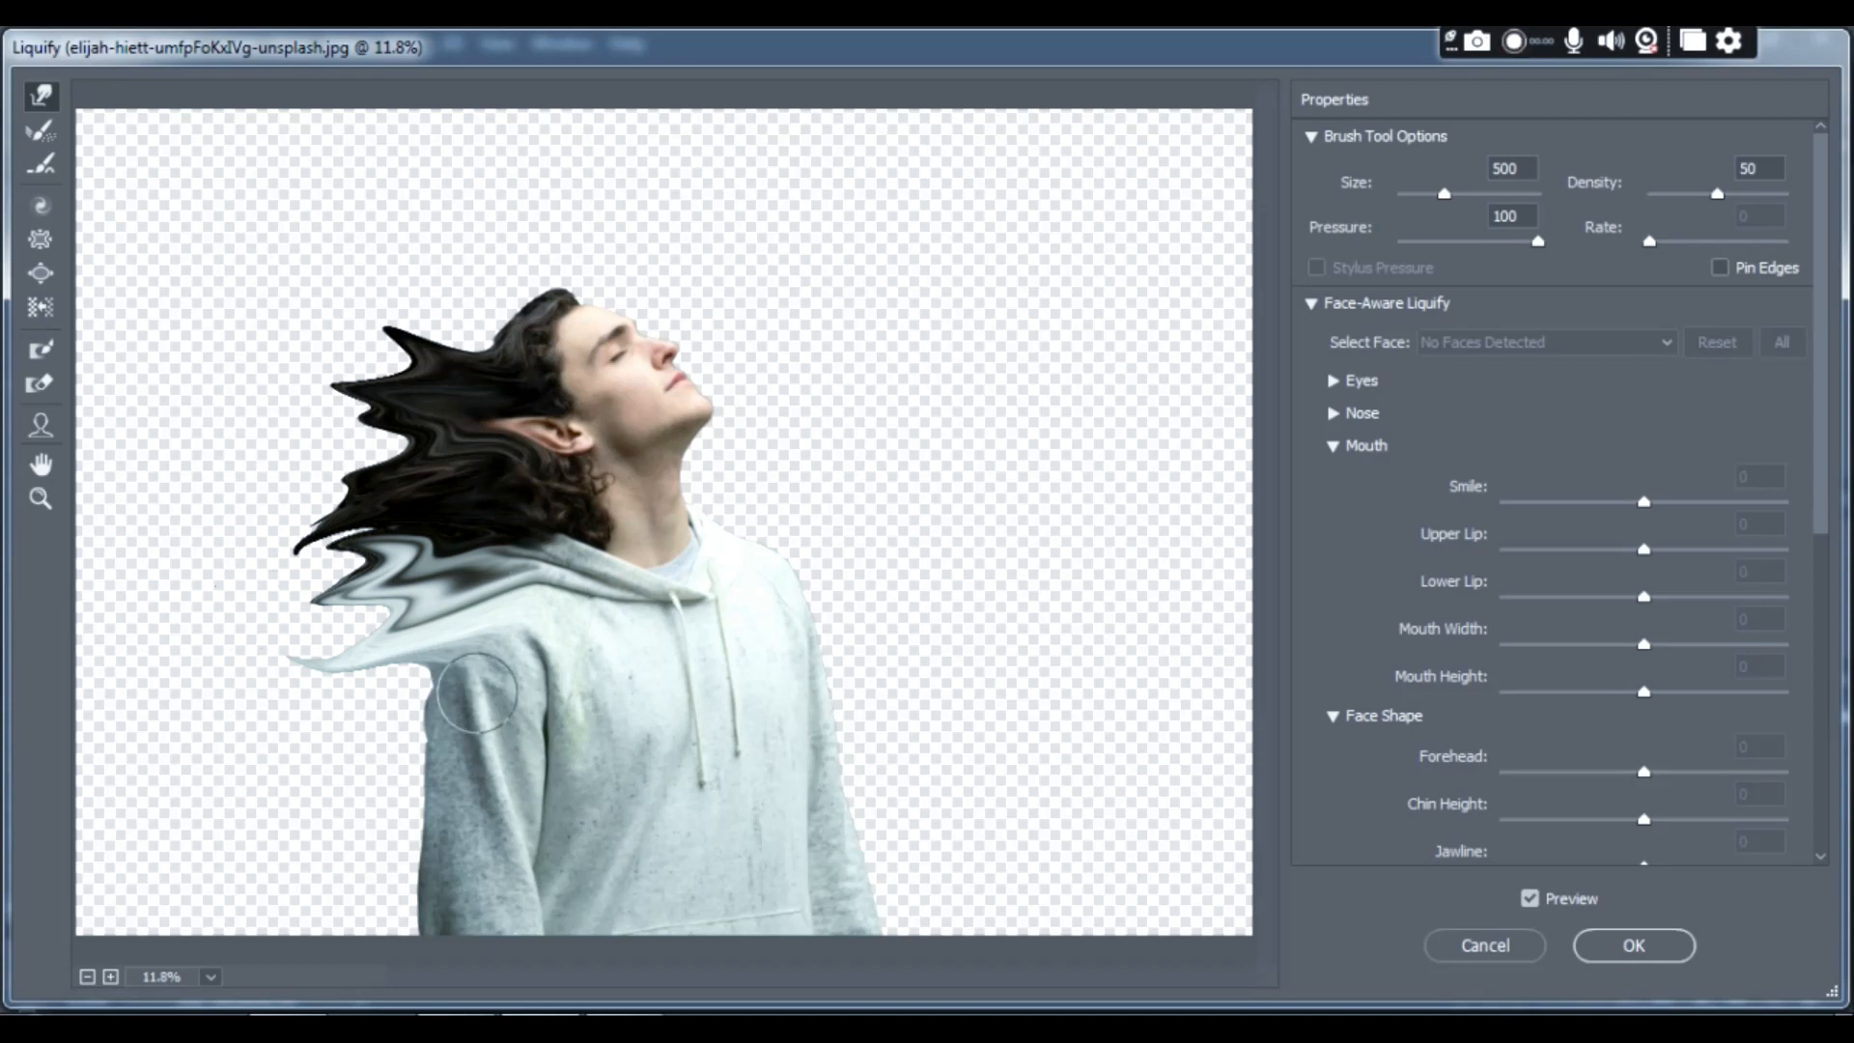
{"action": "mouse_move", "coordinate": [478, 693]}
{"action": "left_mouse_down"}
{"action": "mouse_move", "coordinate": [341, 661]}
{"action": "mouse_move", "coordinate": [284, 689]}
{"action": "left_mouse_up"}
{"action": "left_click_drag", "start_coordinate": [483, 689], "coordinate": [248, 720]}
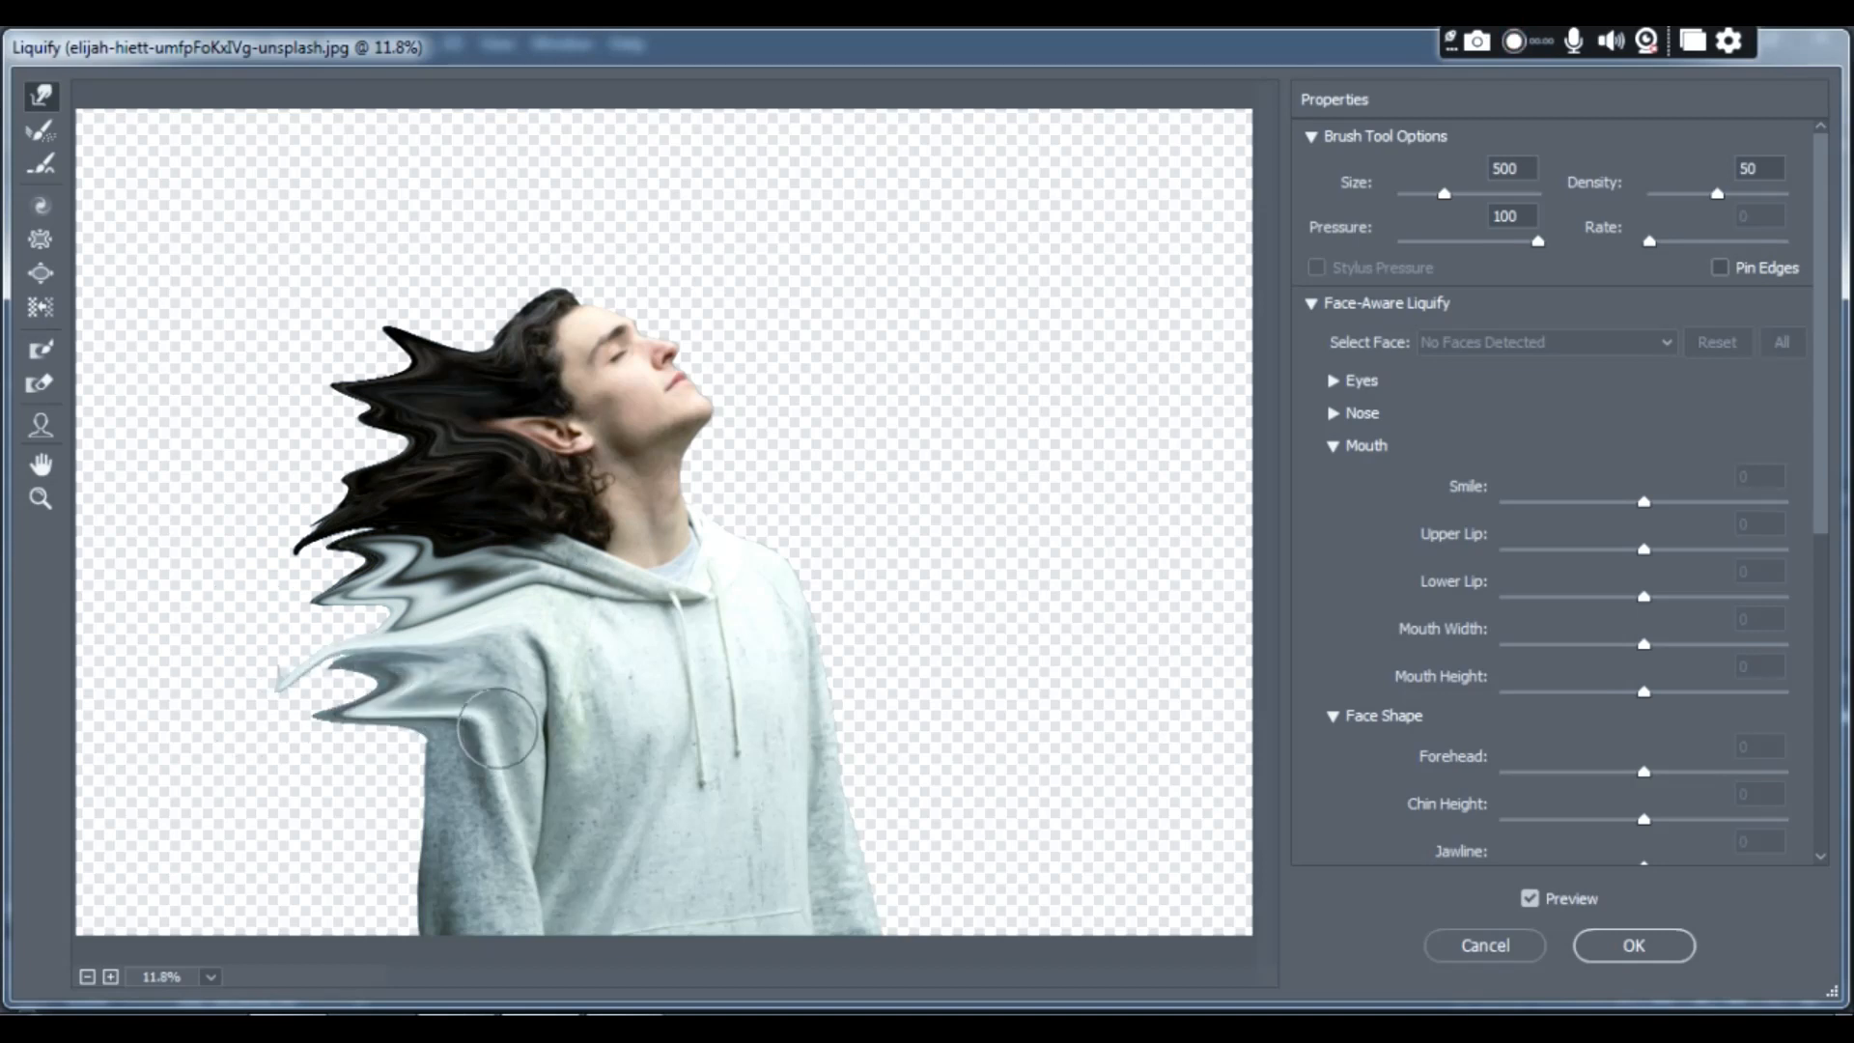
{"action": "left_click_drag", "start_coordinate": [499, 729], "coordinate": [241, 751]}
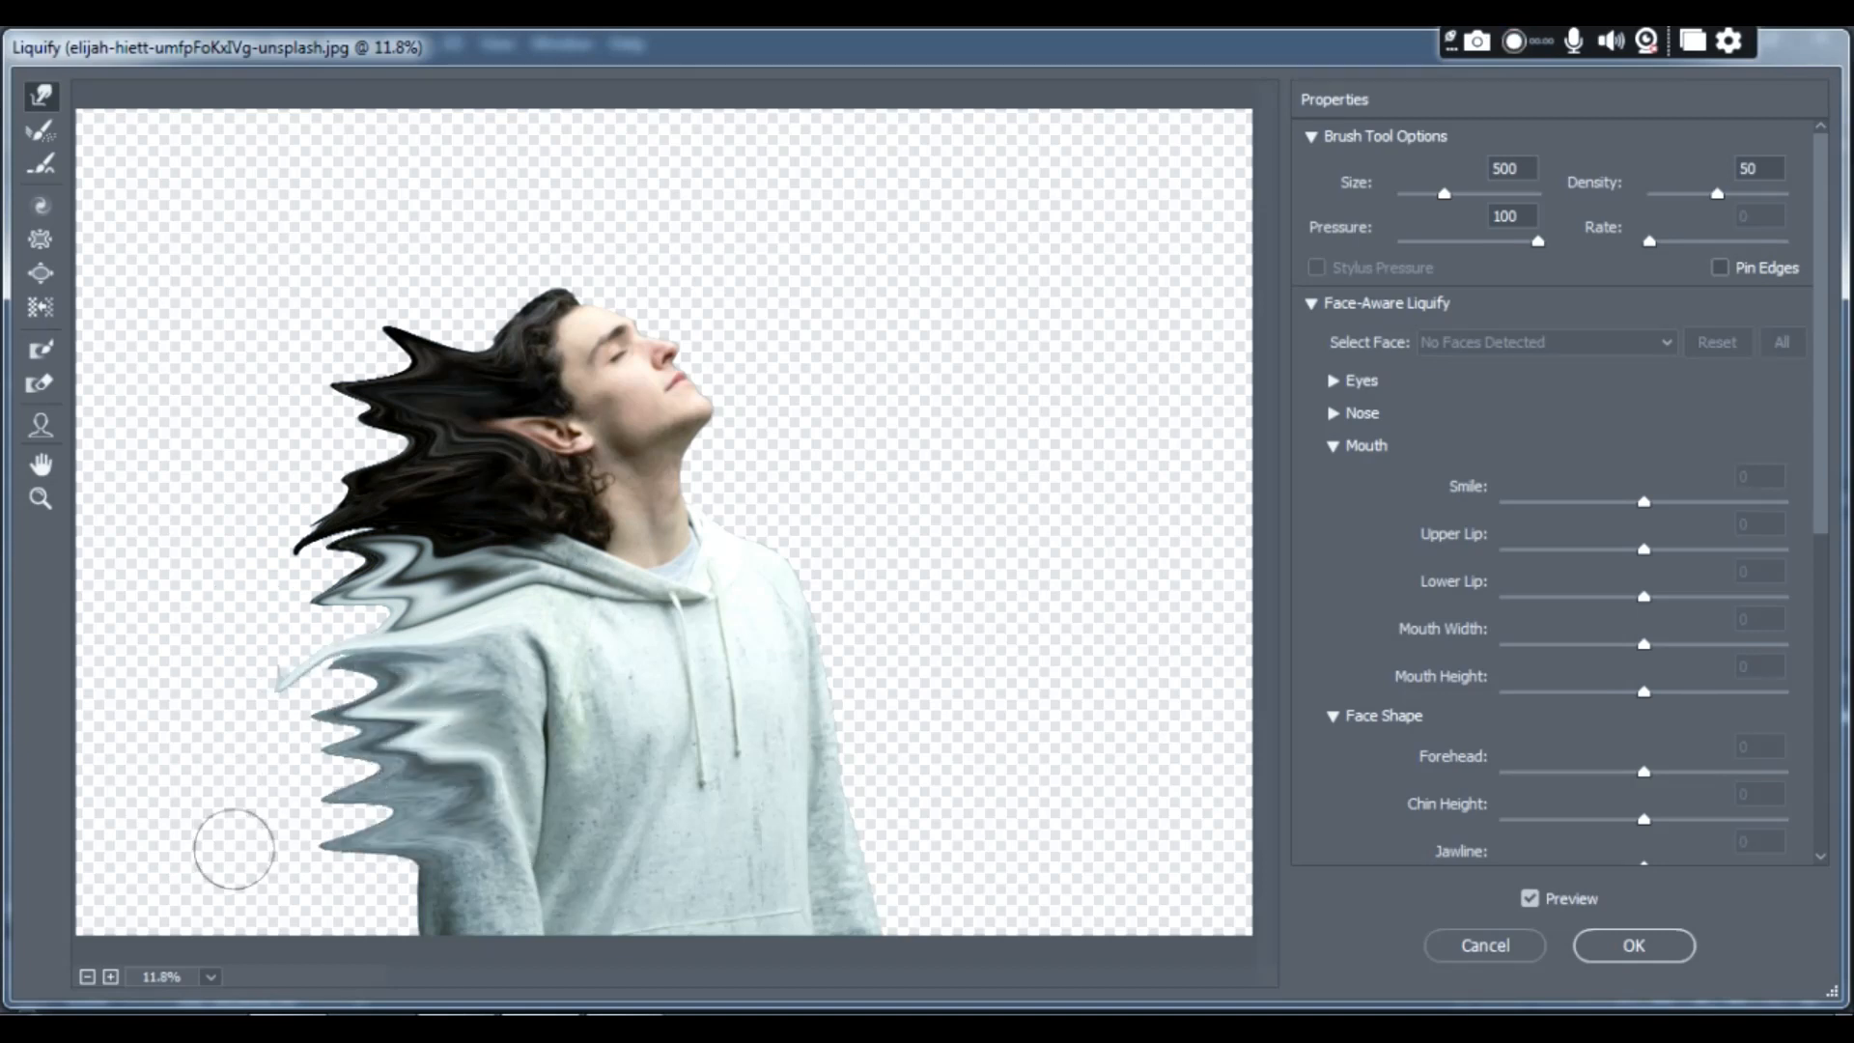
{"action": "left_click_drag", "start_coordinate": [425, 757], "coordinate": [289, 799]}
{"action": "left_click_drag", "start_coordinate": [512, 811], "coordinate": [235, 849]}
{"action": "left_click_drag", "start_coordinate": [492, 883], "coordinate": [285, 887]}
{"action": "left_click_drag", "start_coordinate": [479, 932], "coordinate": [222, 906]}
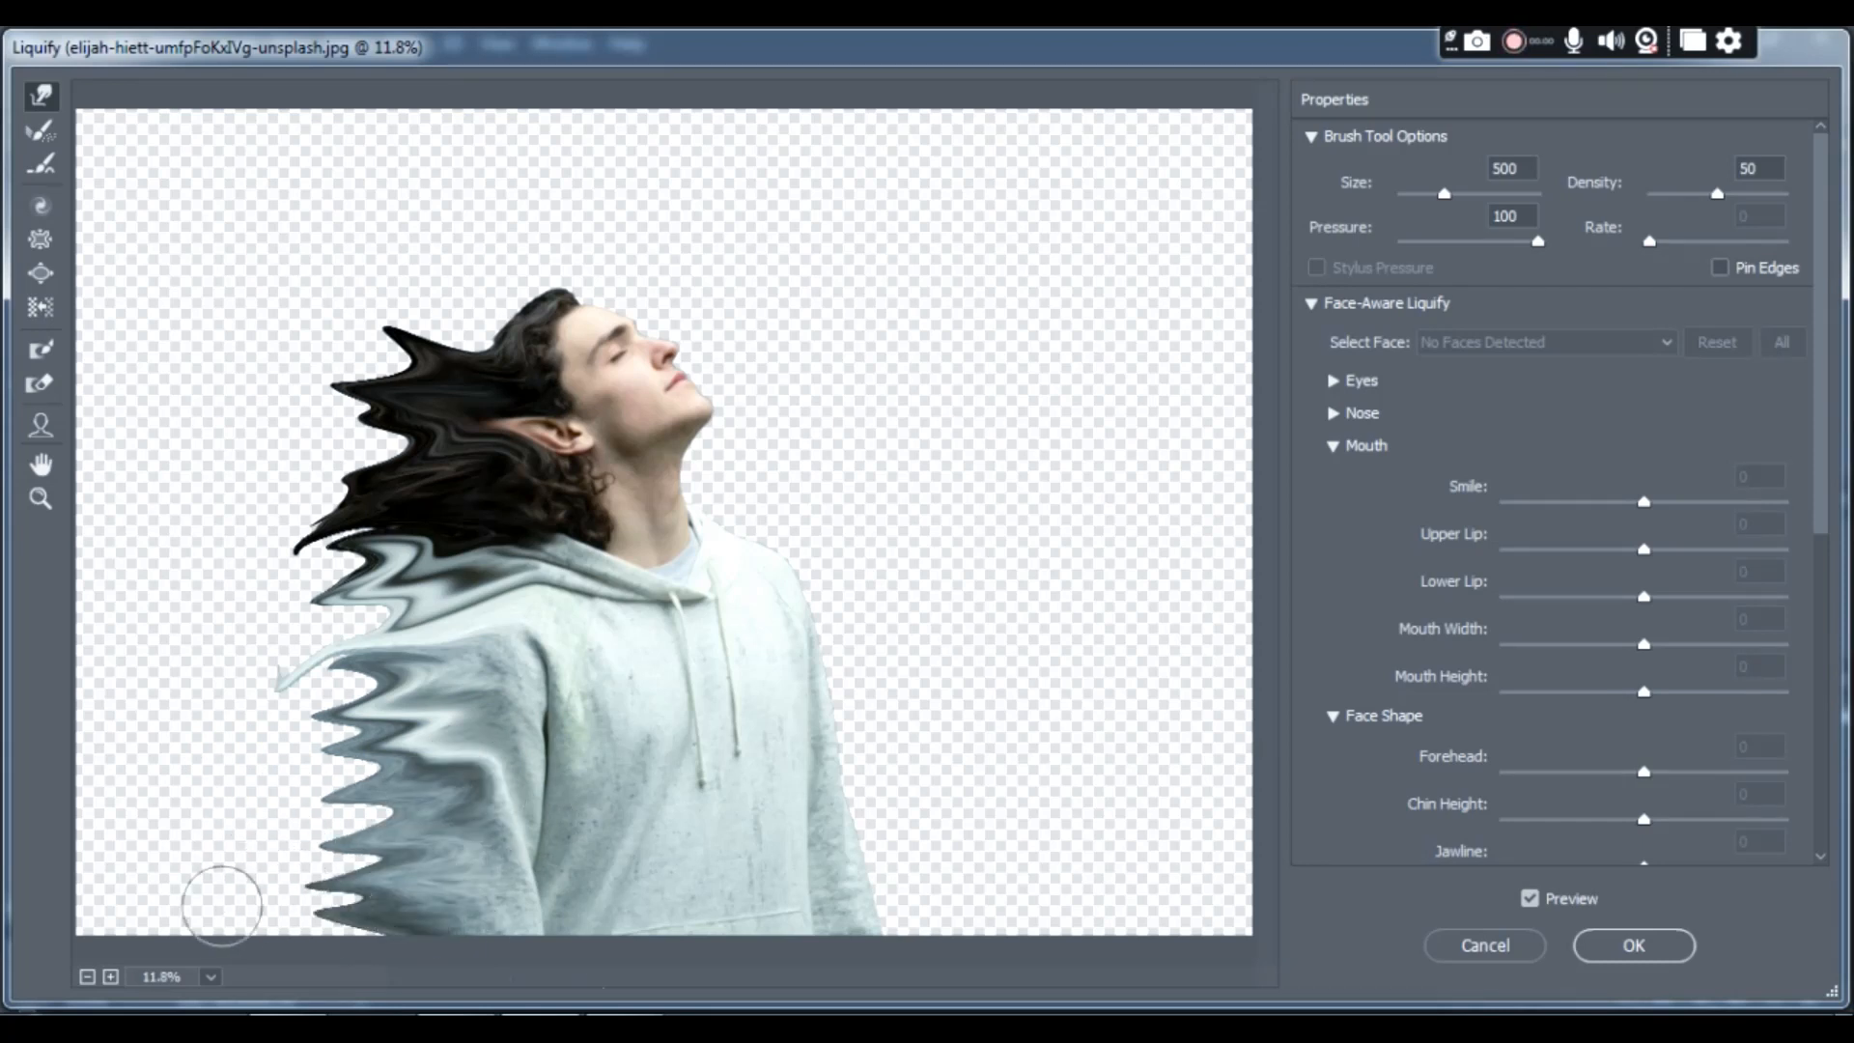
- Stretch the hair farther backward and upward into larger spikes, enlarging the warp brush to size 1000
{"action": "left_click_drag", "start_coordinate": [472, 454], "coordinate": [266, 446]}
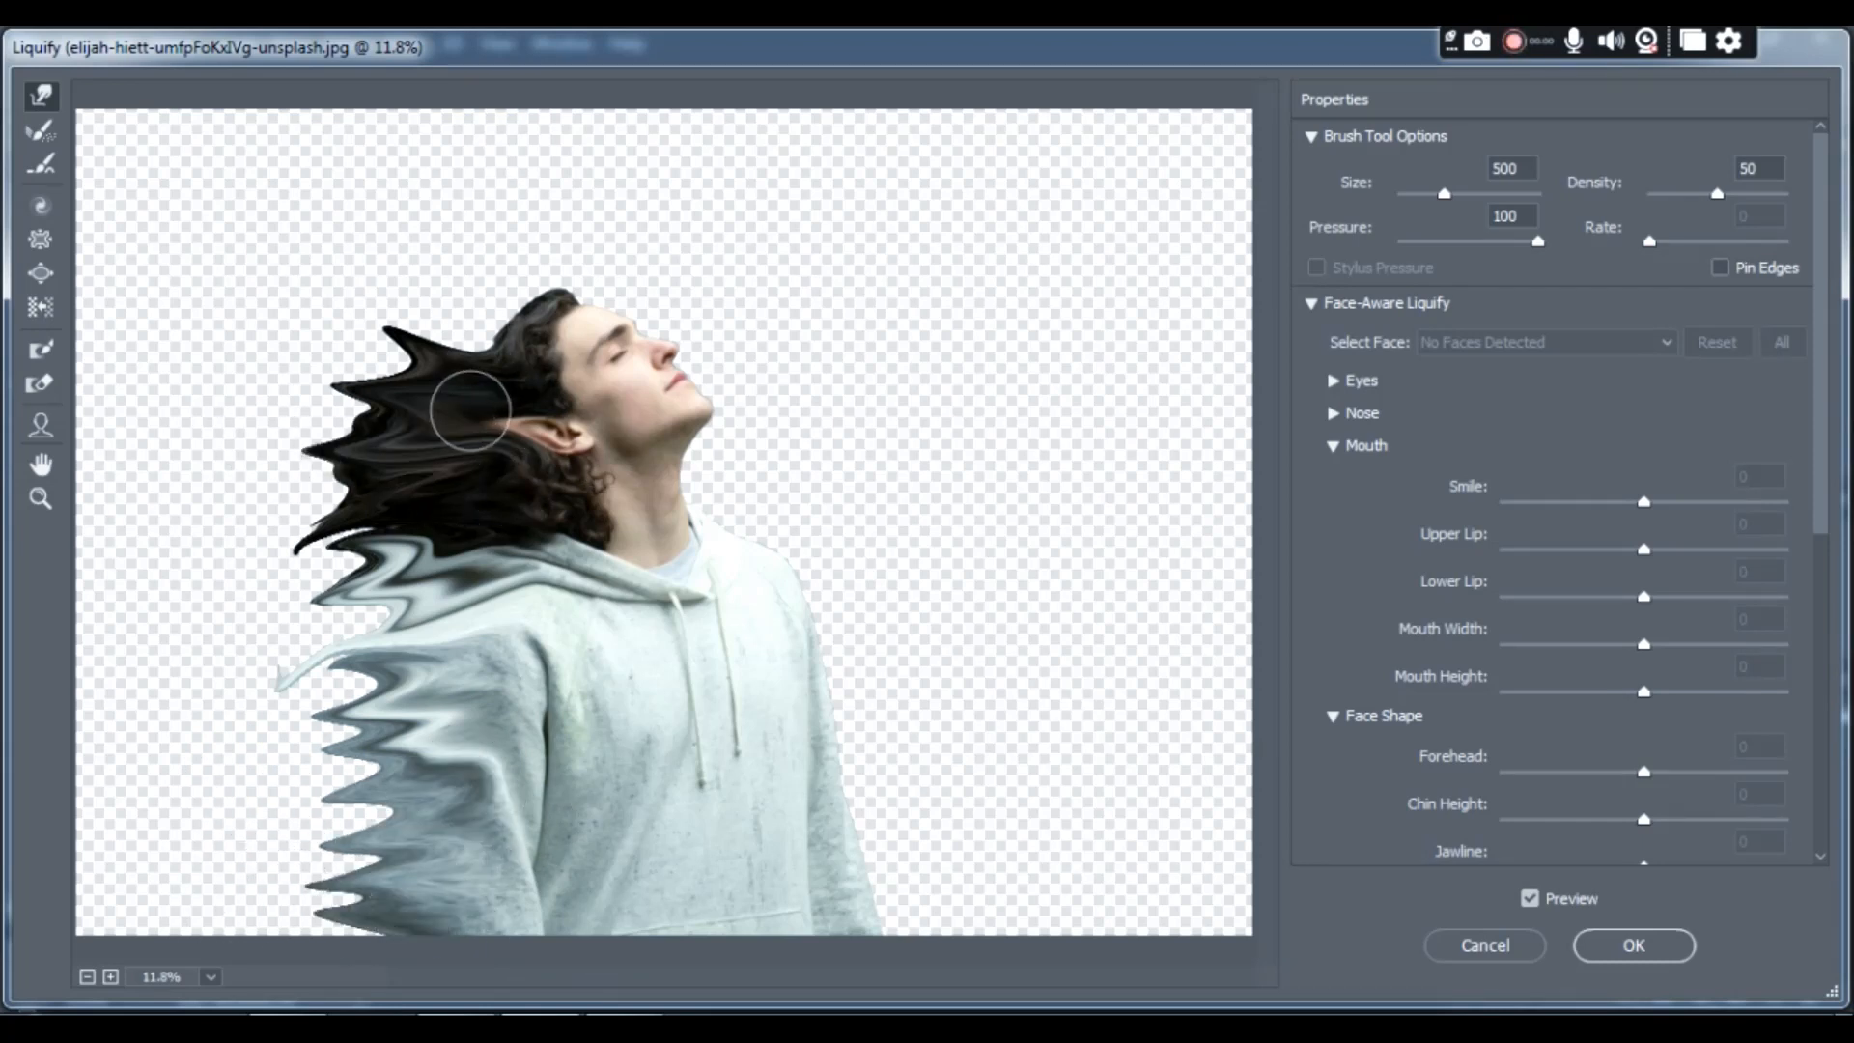
{"action": "left_click_drag", "start_coordinate": [467, 402], "coordinate": [444, 248]}
{"action": "key", "text": "bracketright"}
{"action": "key", "text": "bracketright"}
{"action": "key", "text": "bracketright"}
{"action": "key", "text": "bracketright"}
{"action": "key", "text": "bracketright"}
{"action": "left_click_drag", "start_coordinate": [461, 442], "coordinate": [272, 370]}
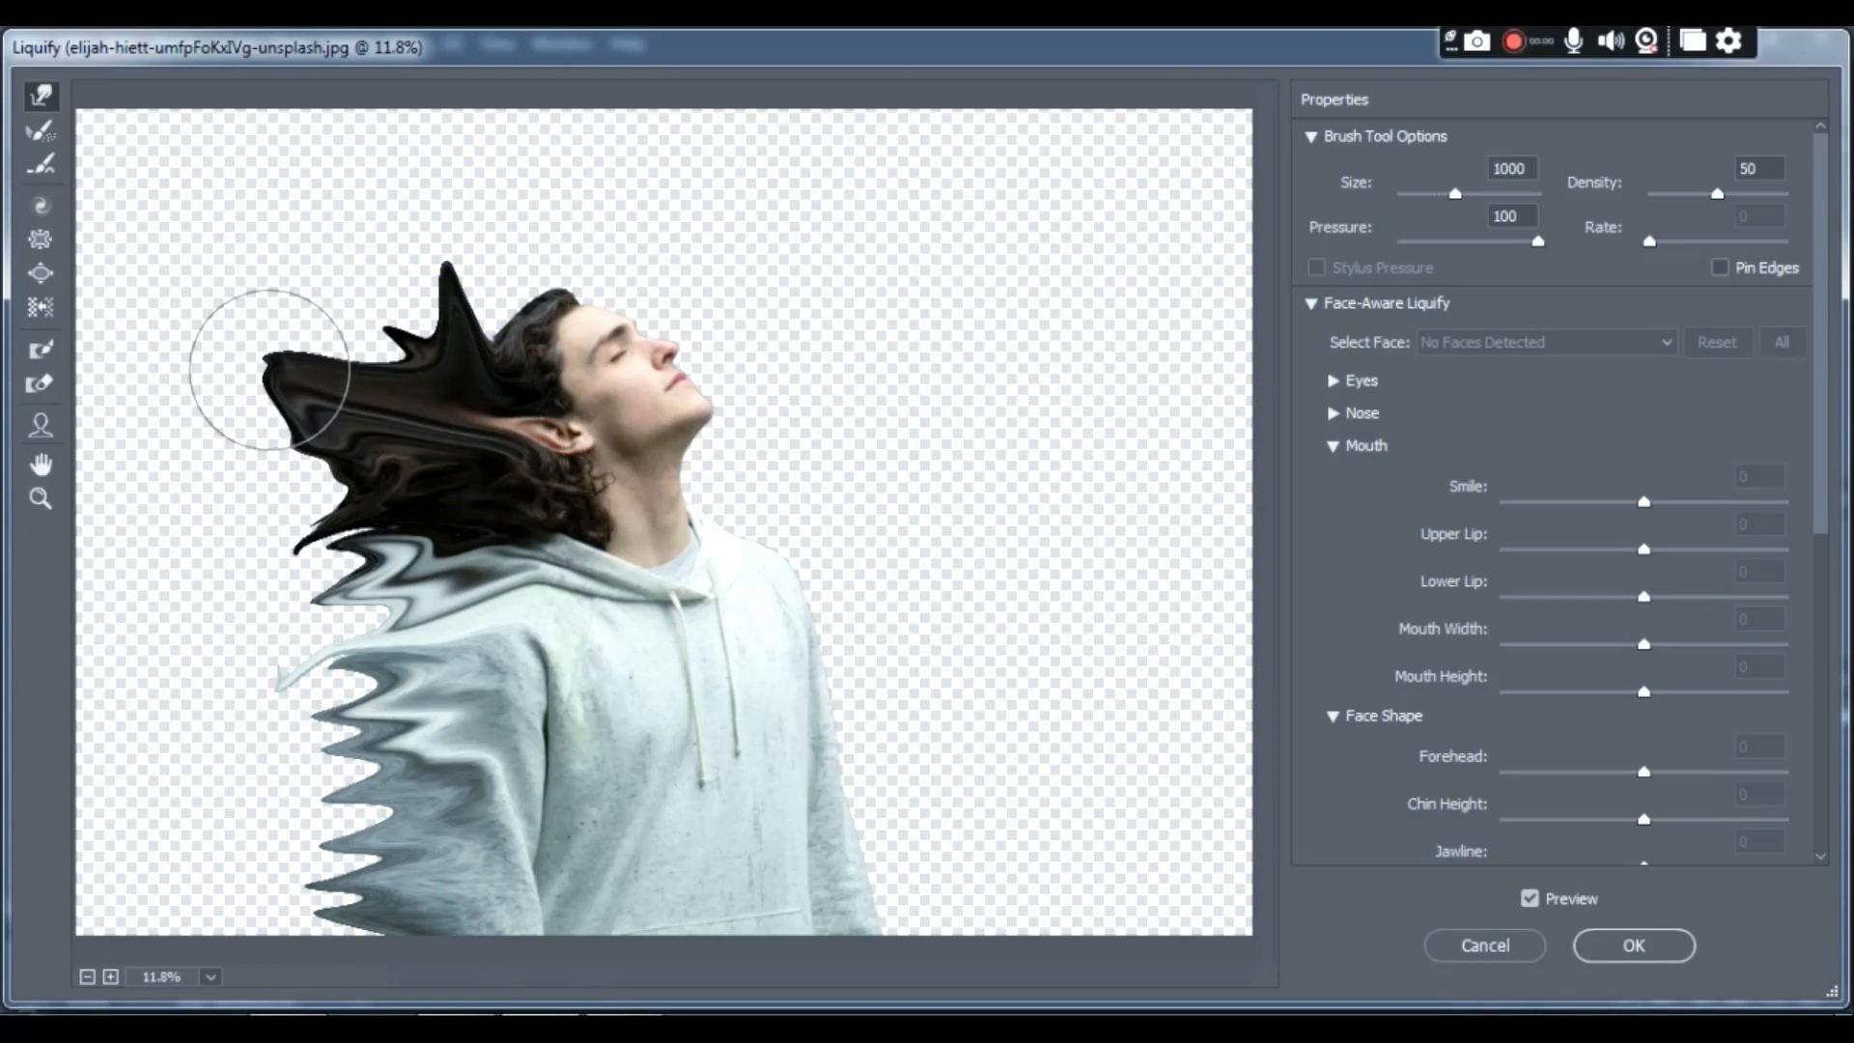
{"action": "left_click_drag", "start_coordinate": [457, 376], "coordinate": [346, 256]}
{"action": "left_click_drag", "start_coordinate": [471, 534], "coordinate": [166, 607]}
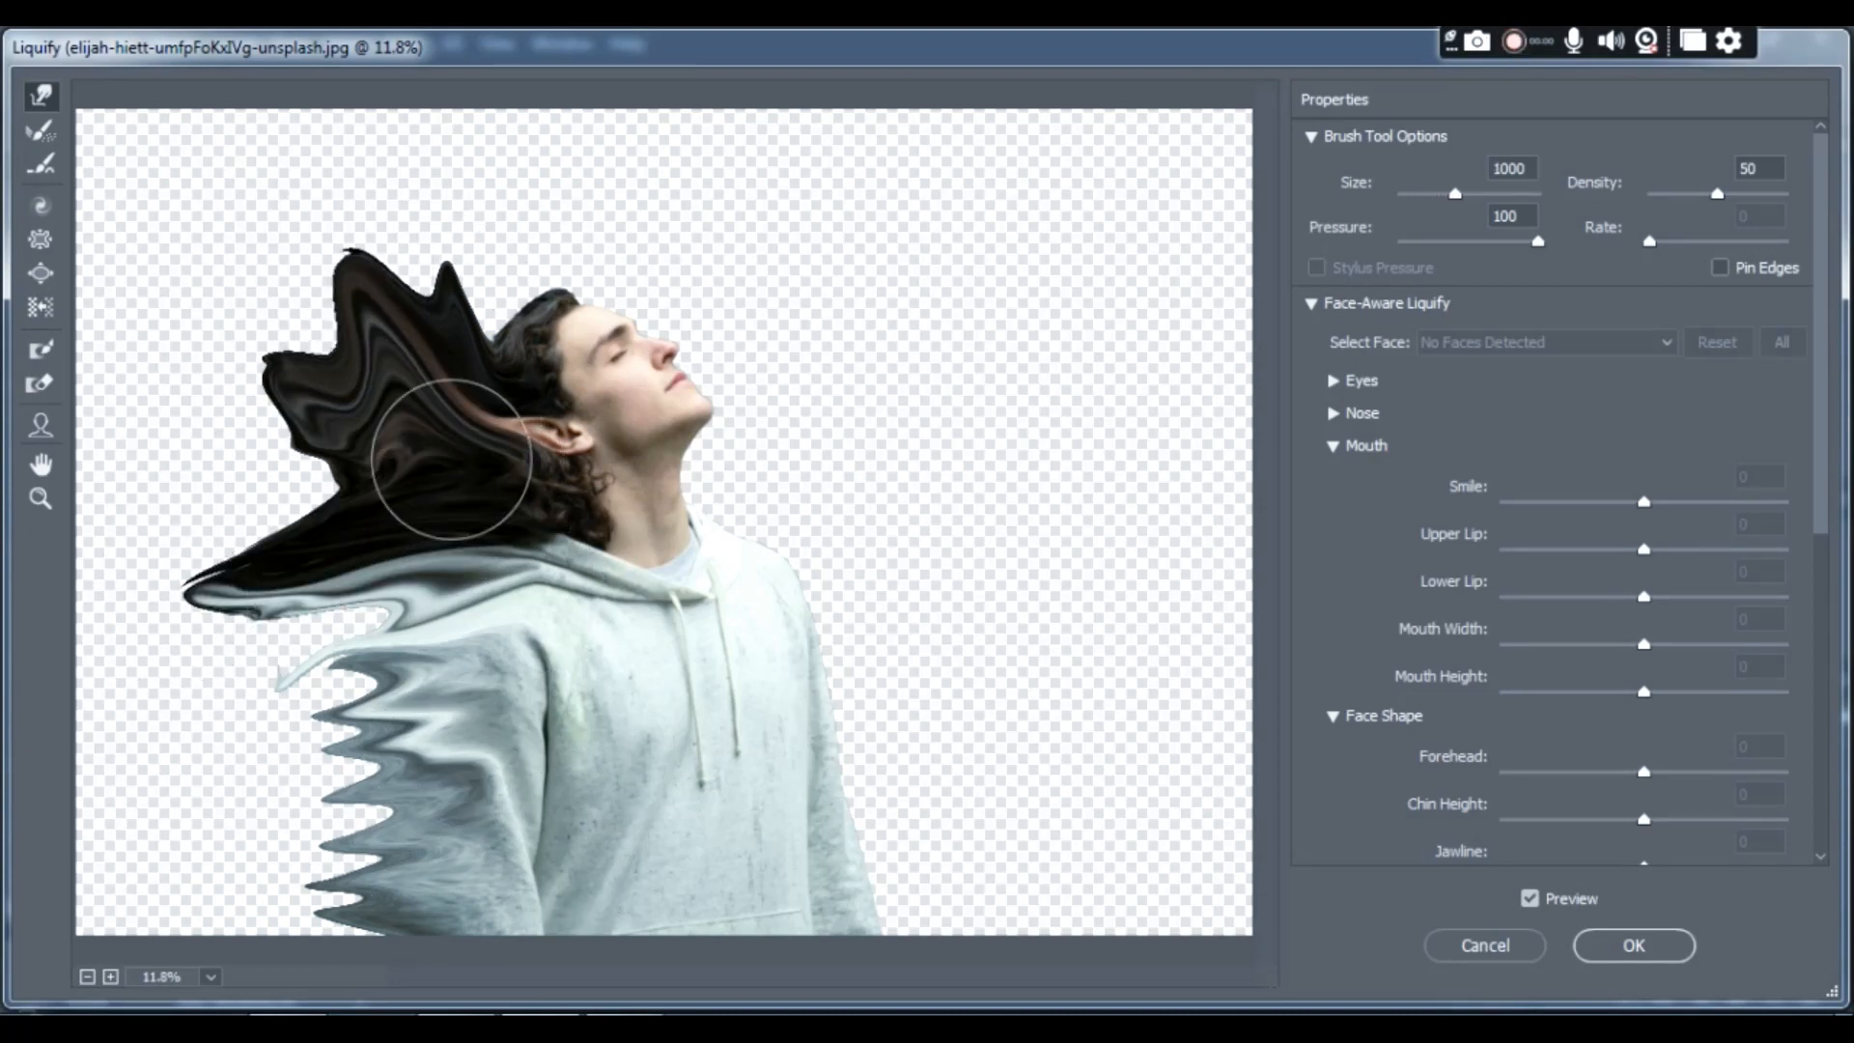
{"action": "left_click_drag", "start_coordinate": [452, 459], "coordinate": [184, 478]}
{"action": "left_click_drag", "start_coordinate": [454, 323], "coordinate": [418, 193]}
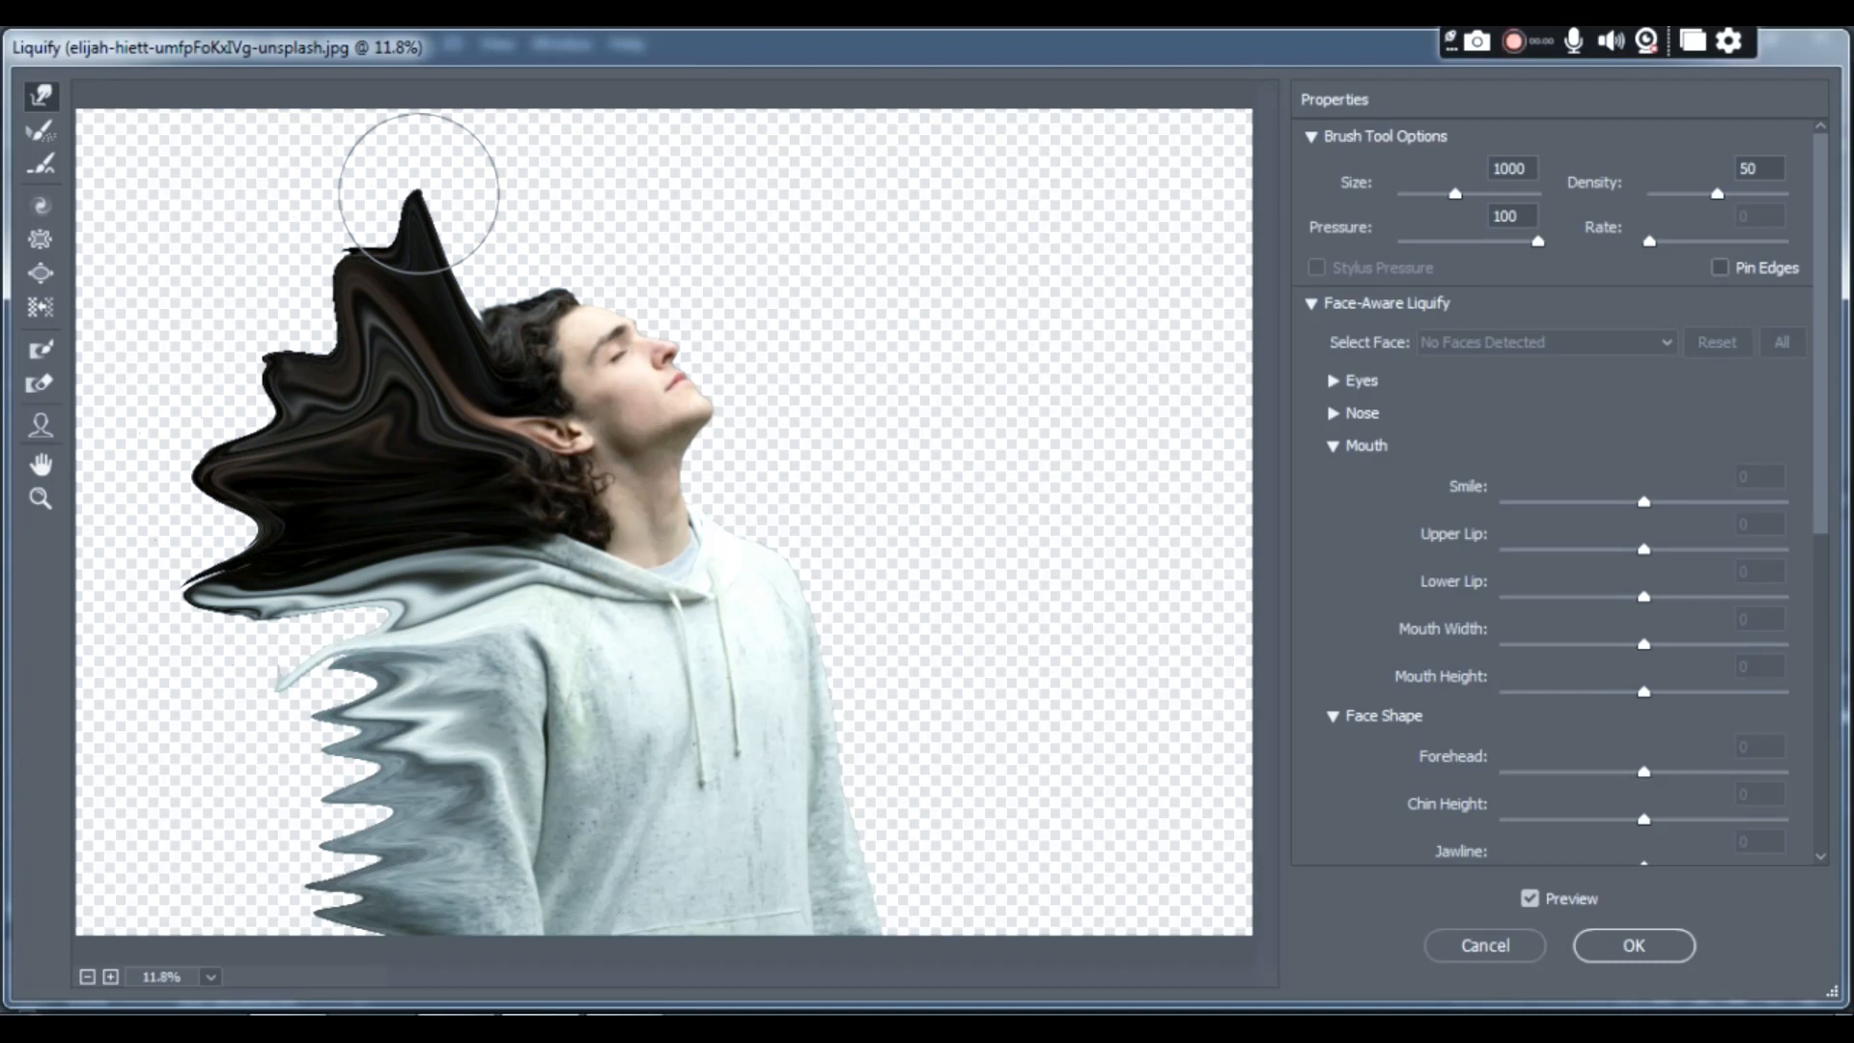
- Stretch the hoodie's shoulder and sleeve farther backward with the size 1000 brush and apply the Liquify changes
{"action": "mouse_move", "coordinate": [426, 652]}
{"action": "left_mouse_down"}
{"action": "mouse_move", "coordinate": [291, 676]}
{"action": "mouse_move", "coordinate": [186, 666]}
{"action": "left_mouse_up"}
{"action": "left_click_drag", "start_coordinate": [425, 579], "coordinate": [222, 647]}
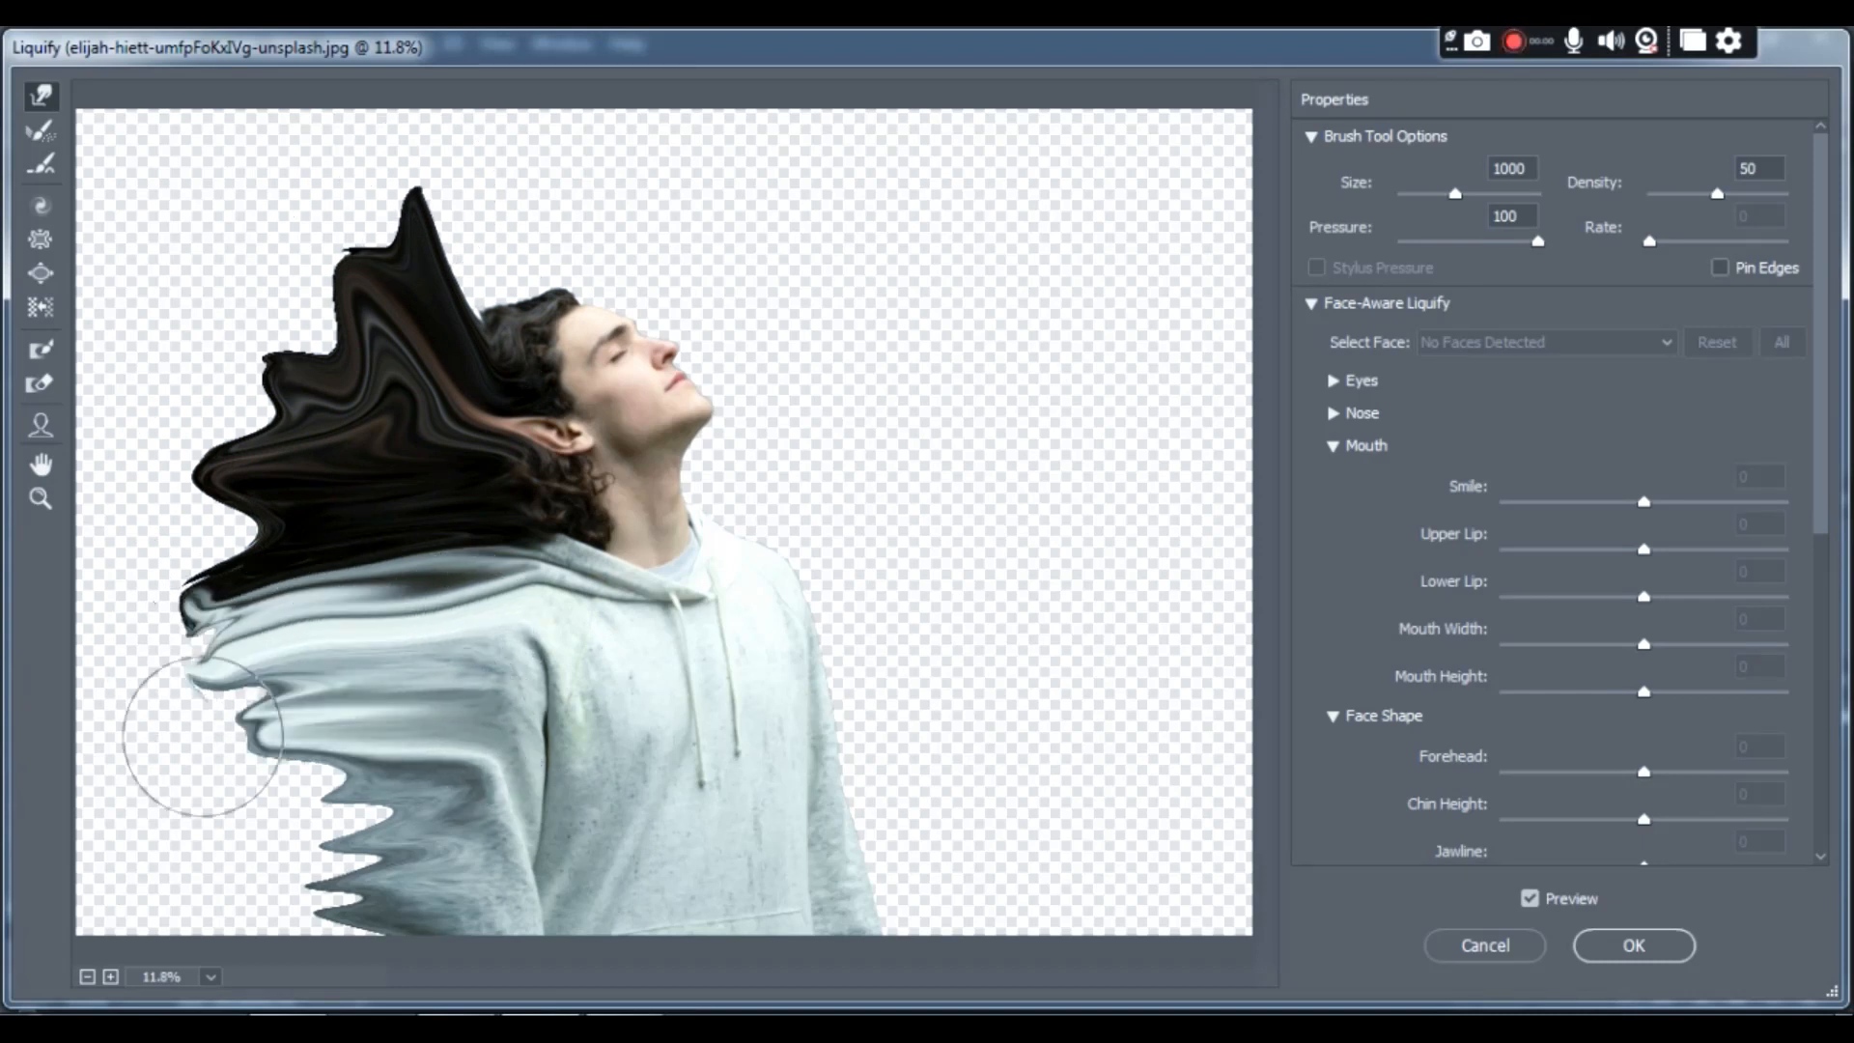
{"action": "left_click_drag", "start_coordinate": [491, 794], "coordinate": [126, 869]}
{"action": "left_click_drag", "start_coordinate": [508, 794], "coordinate": [174, 922]}
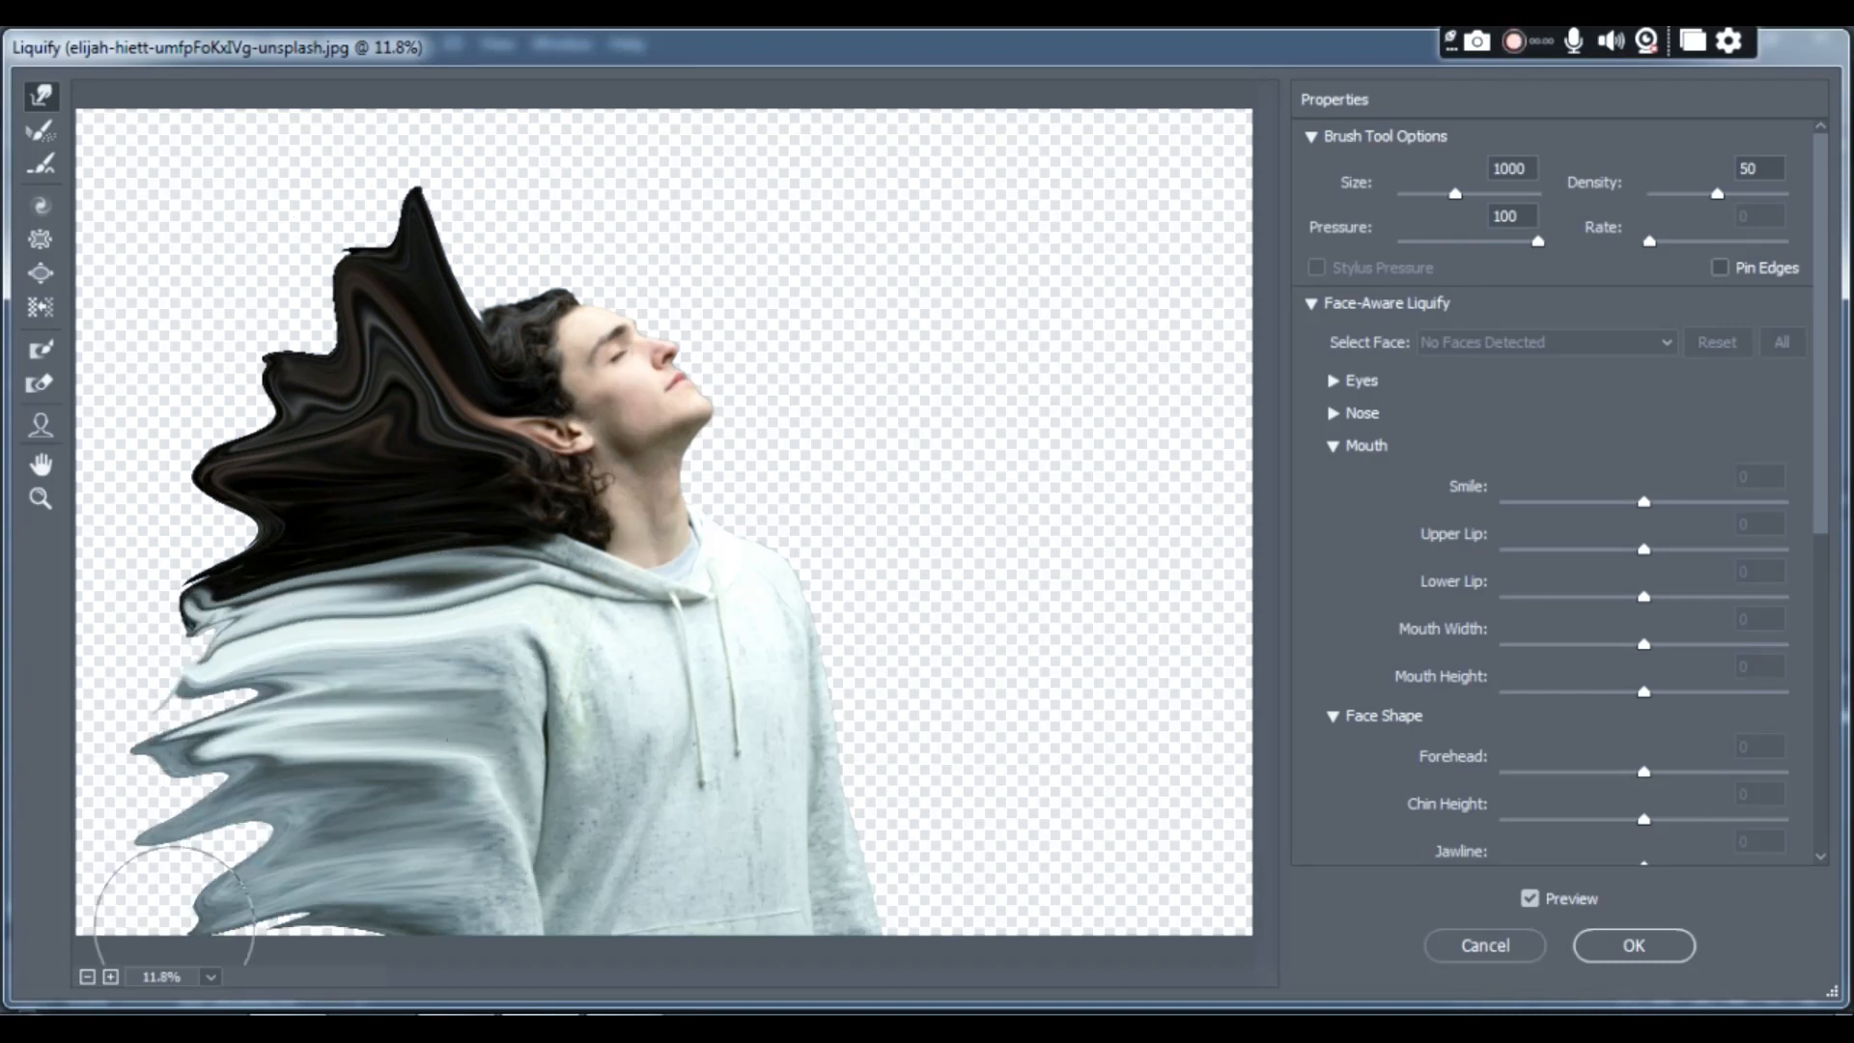
{"action": "left_click", "coordinate": [1661, 948]}
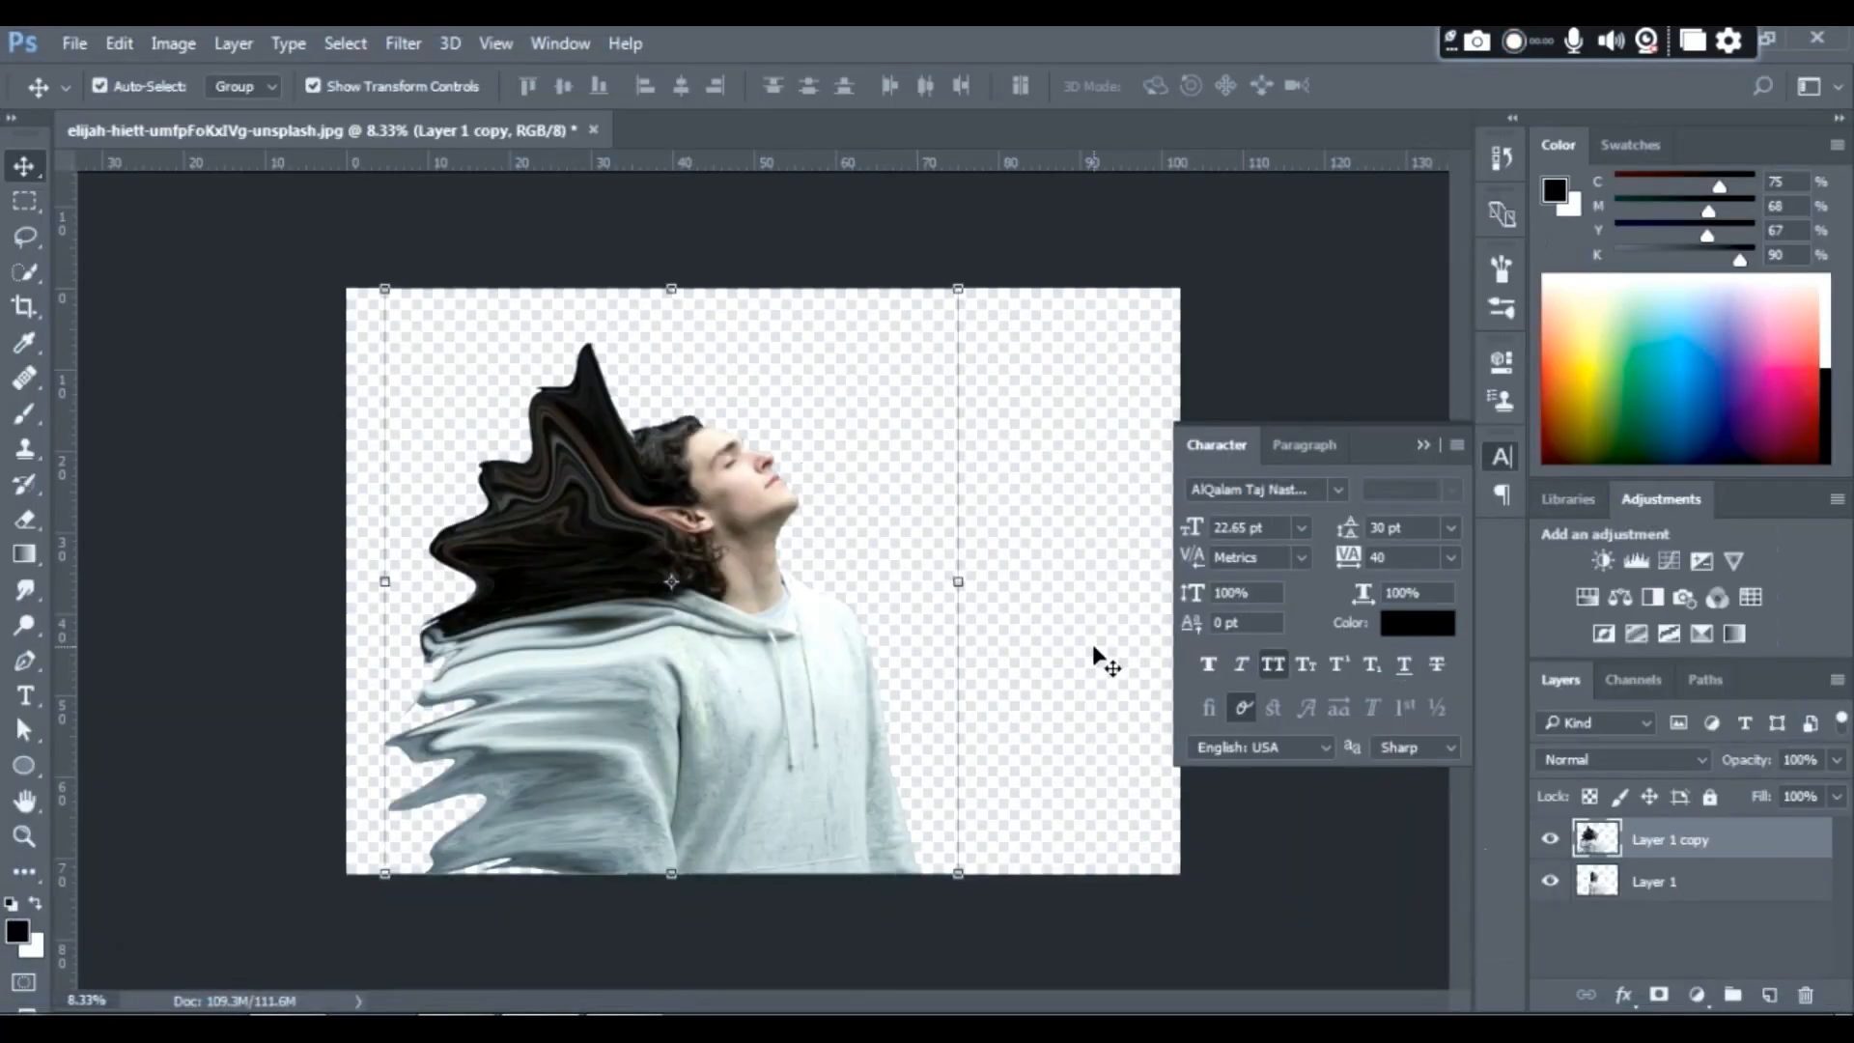
- Move both layers of the man together to the right side of the canvas and add a white layer mask to each
{"action": "left_click_drag", "start_coordinate": [1028, 354], "coordinate": [560, 842]}
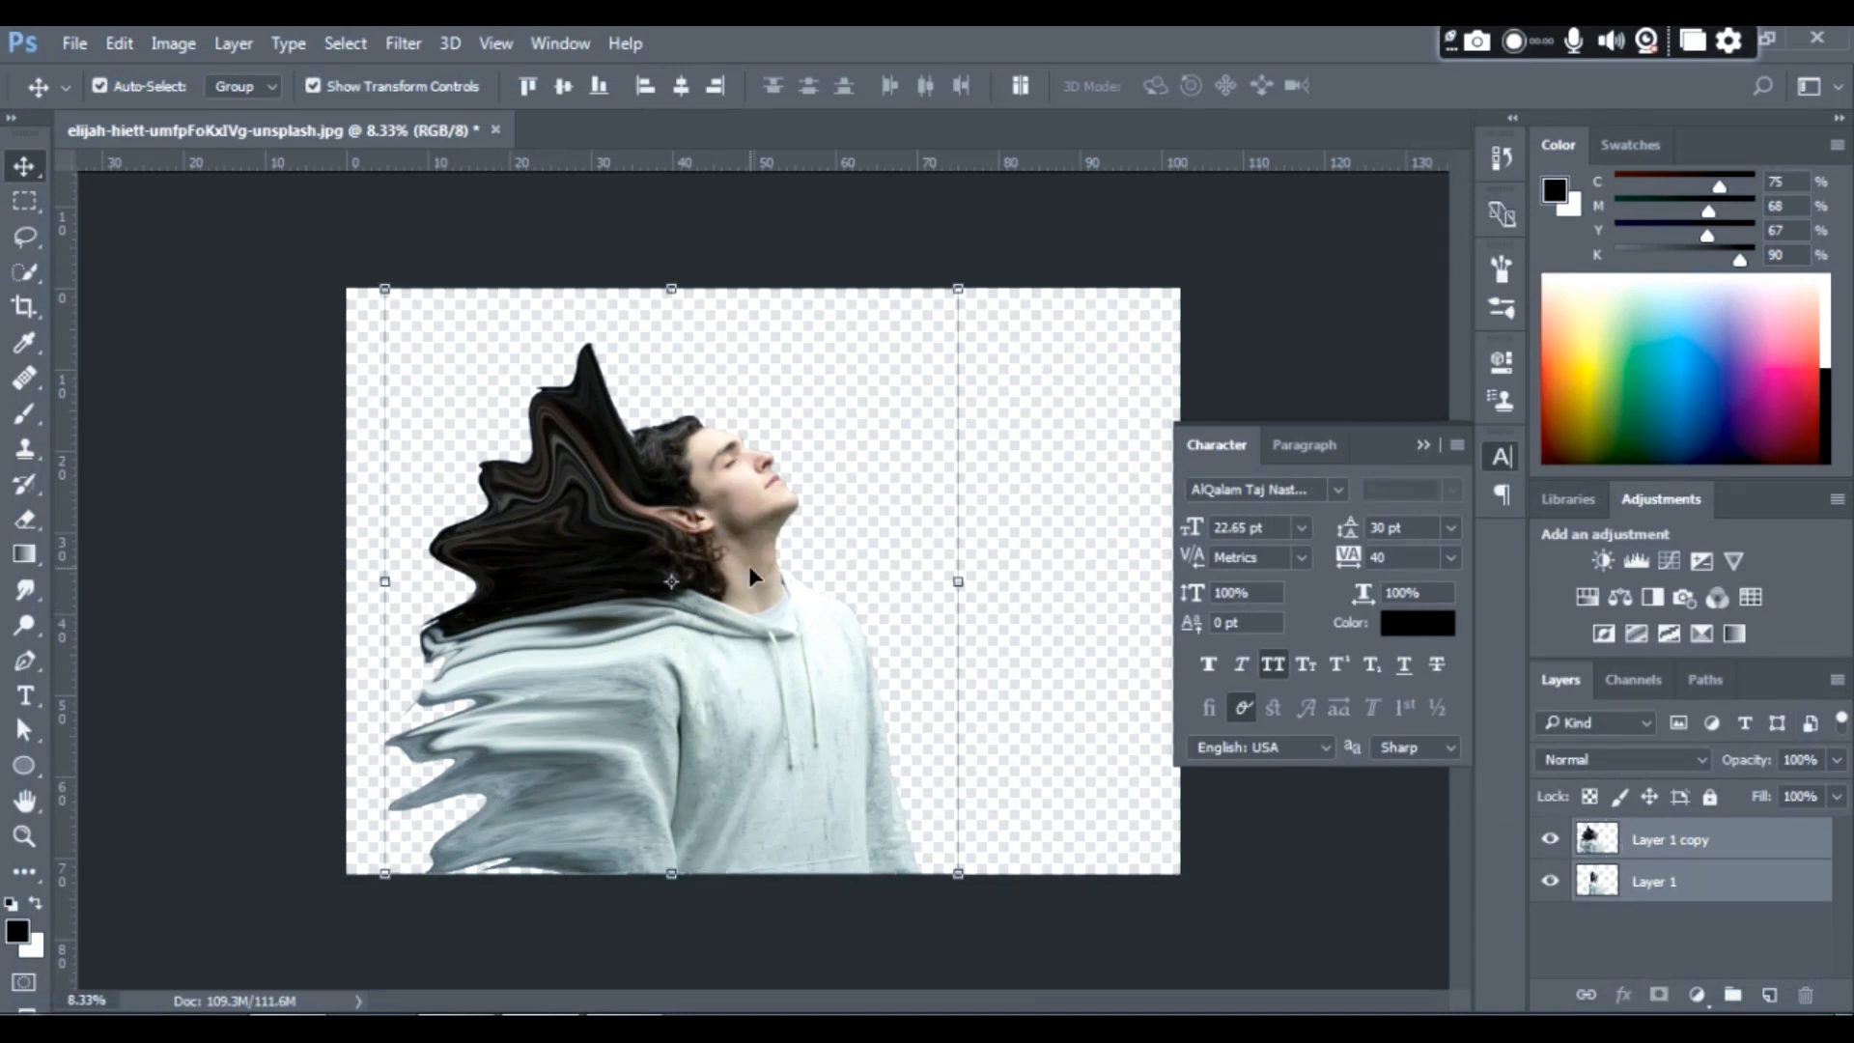
{"action": "left_click_drag", "start_coordinate": [750, 574], "coordinate": [972, 568]}
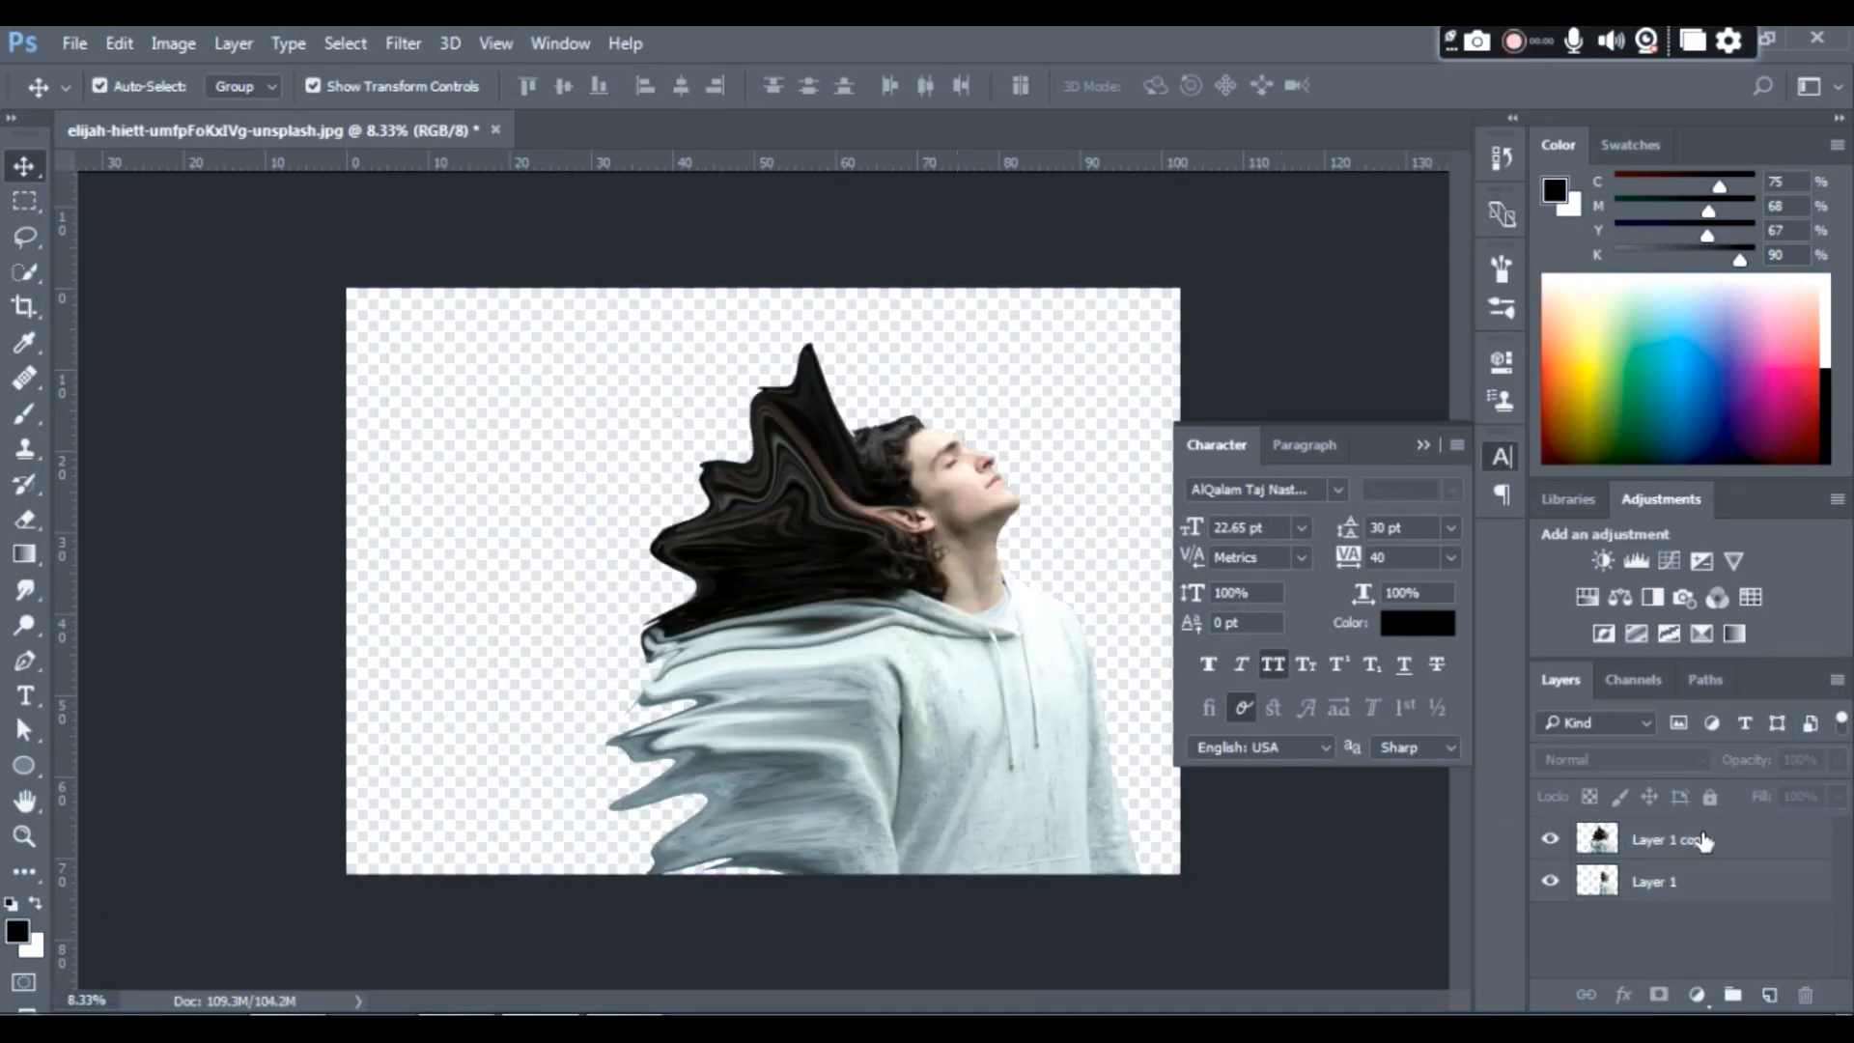
{"action": "left_click", "coordinate": [1641, 840]}
{"action": "left_click", "coordinate": [1705, 889]}
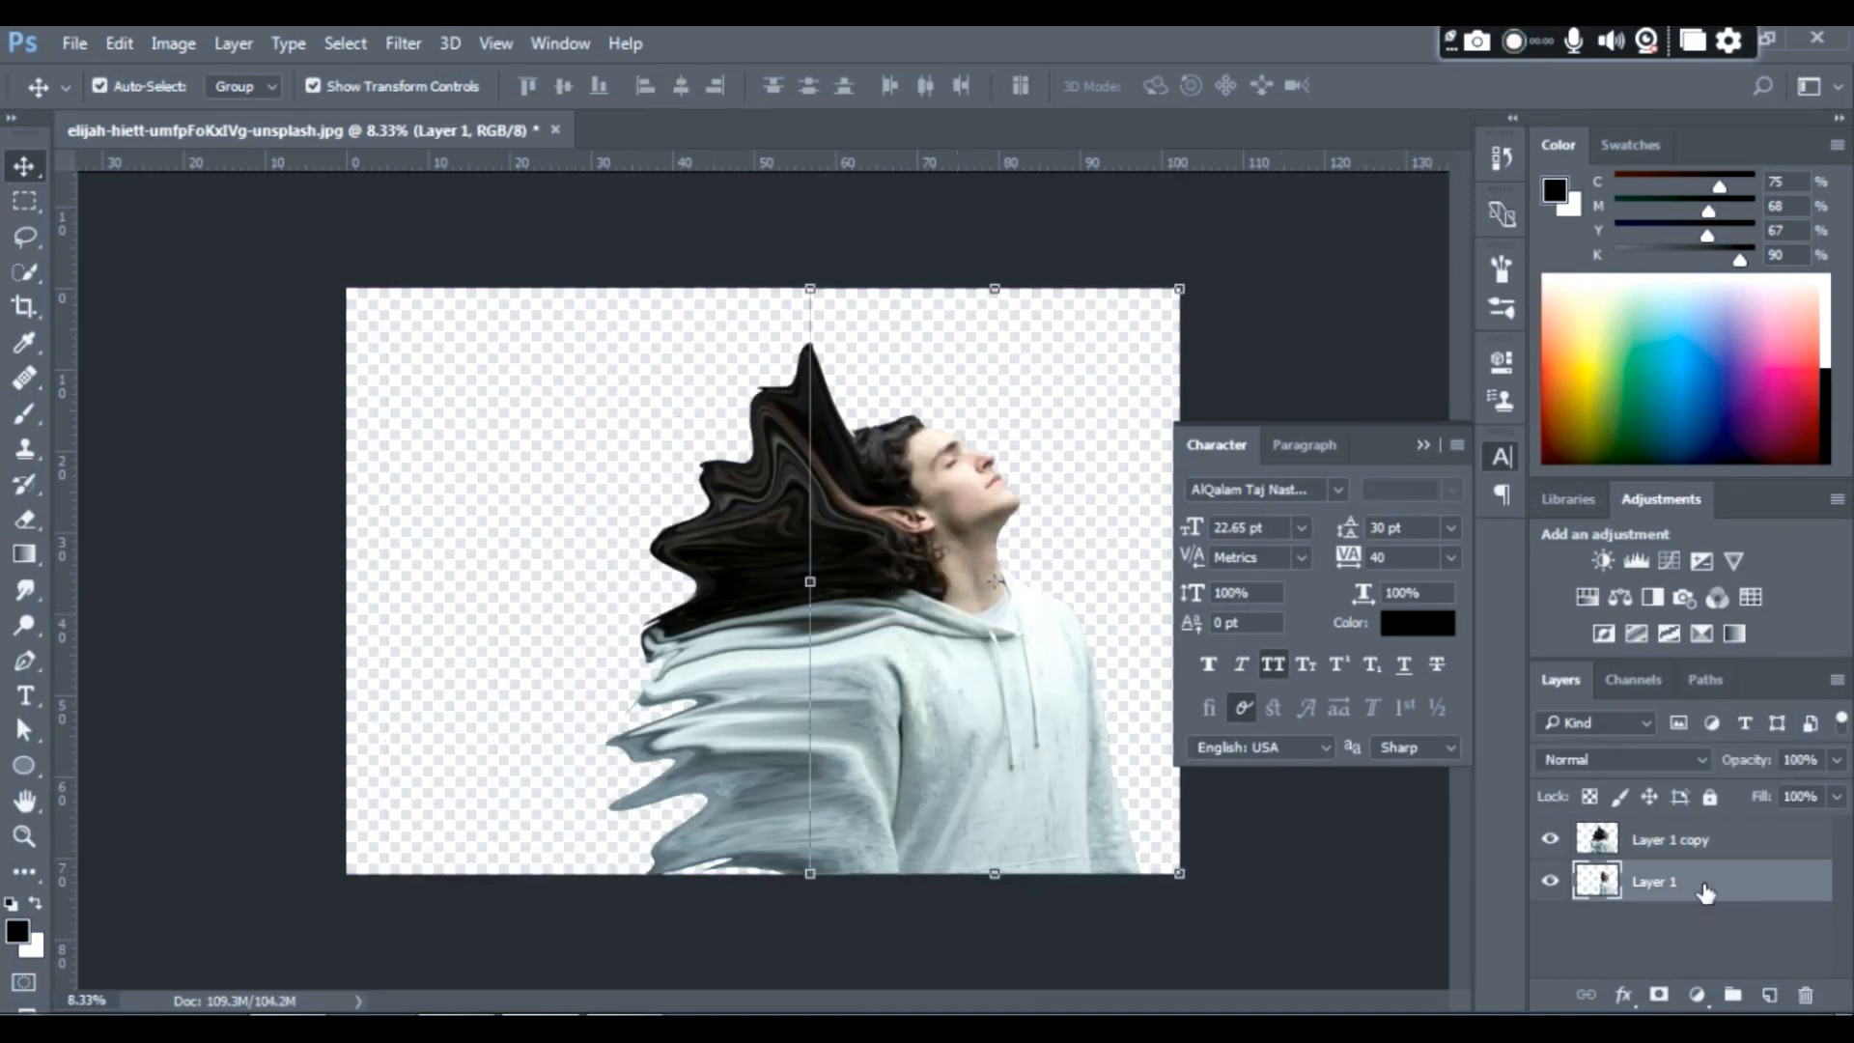
{"action": "left_click", "coordinate": [1658, 997]}
{"action": "left_click", "coordinate": [1700, 846]}
{"action": "left_click", "coordinate": [1658, 997]}
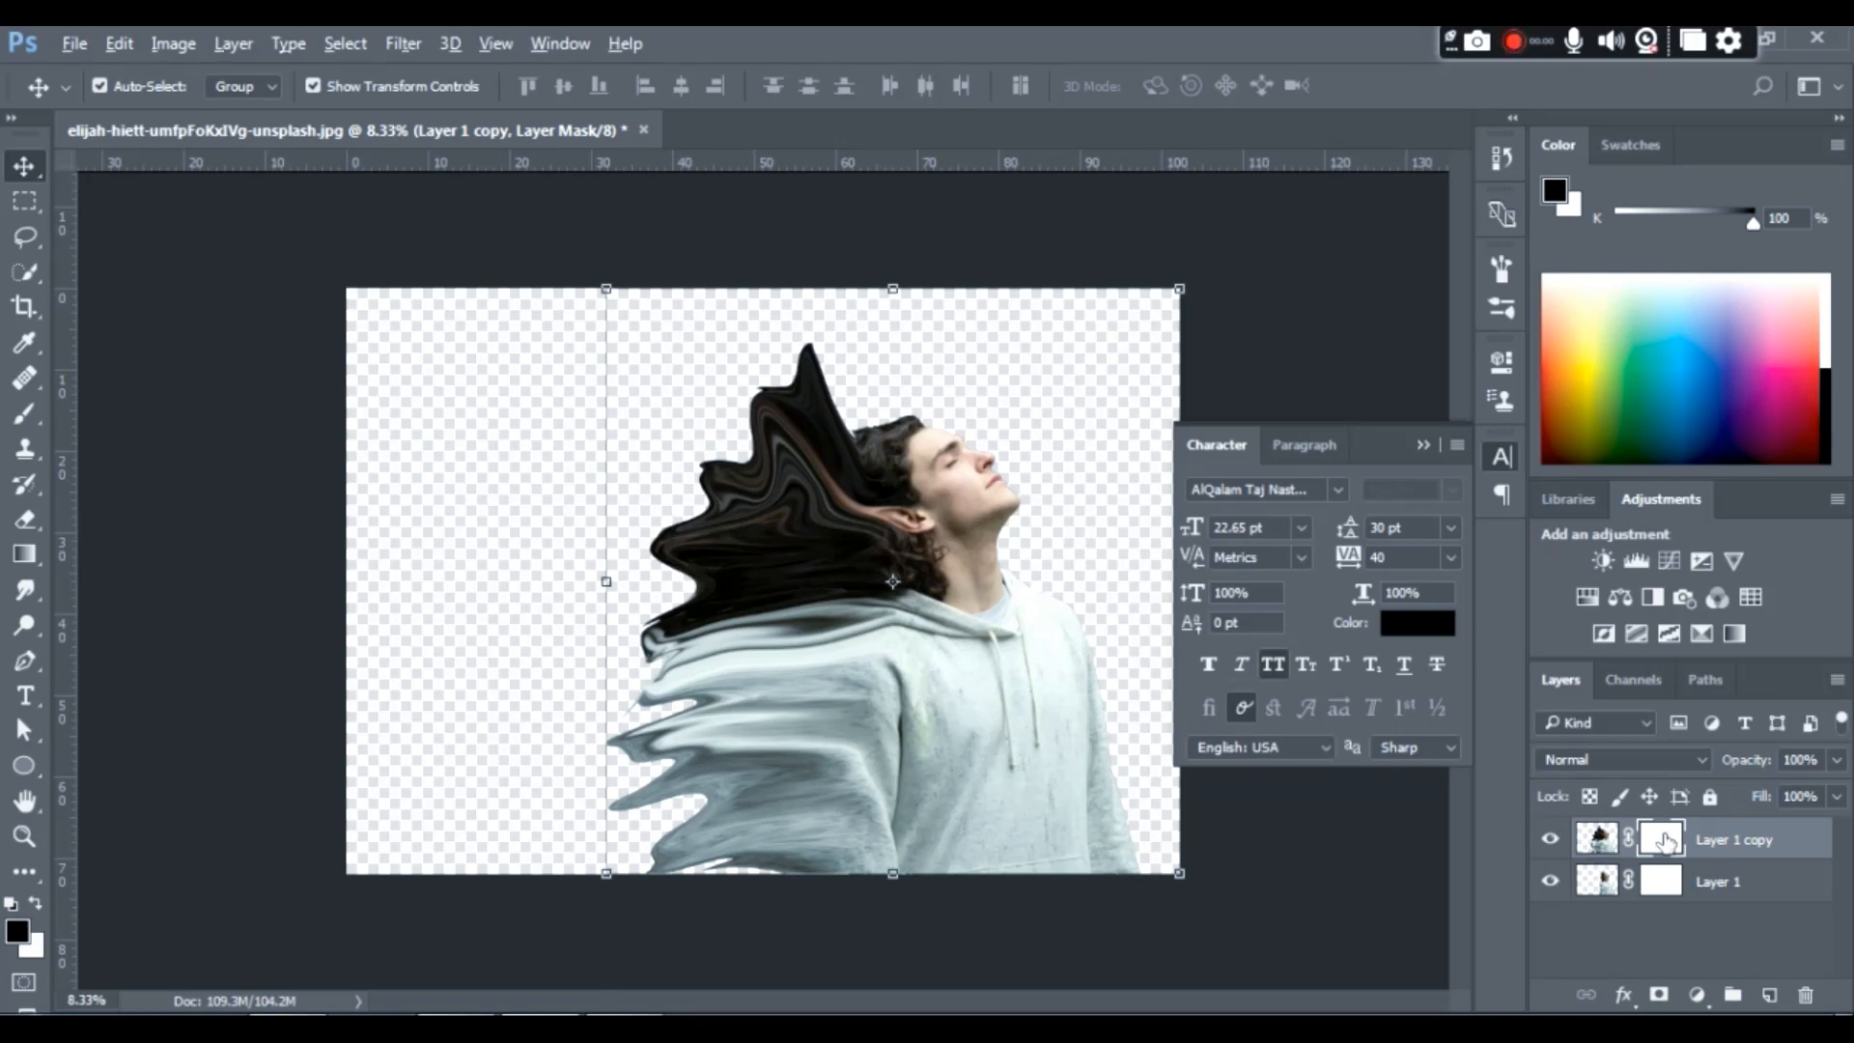
- Invert the mask of Layer 1 copy to black and make Layer 1's mask active with the Brush tool
{"action": "key", "text": "ctrl+i"}
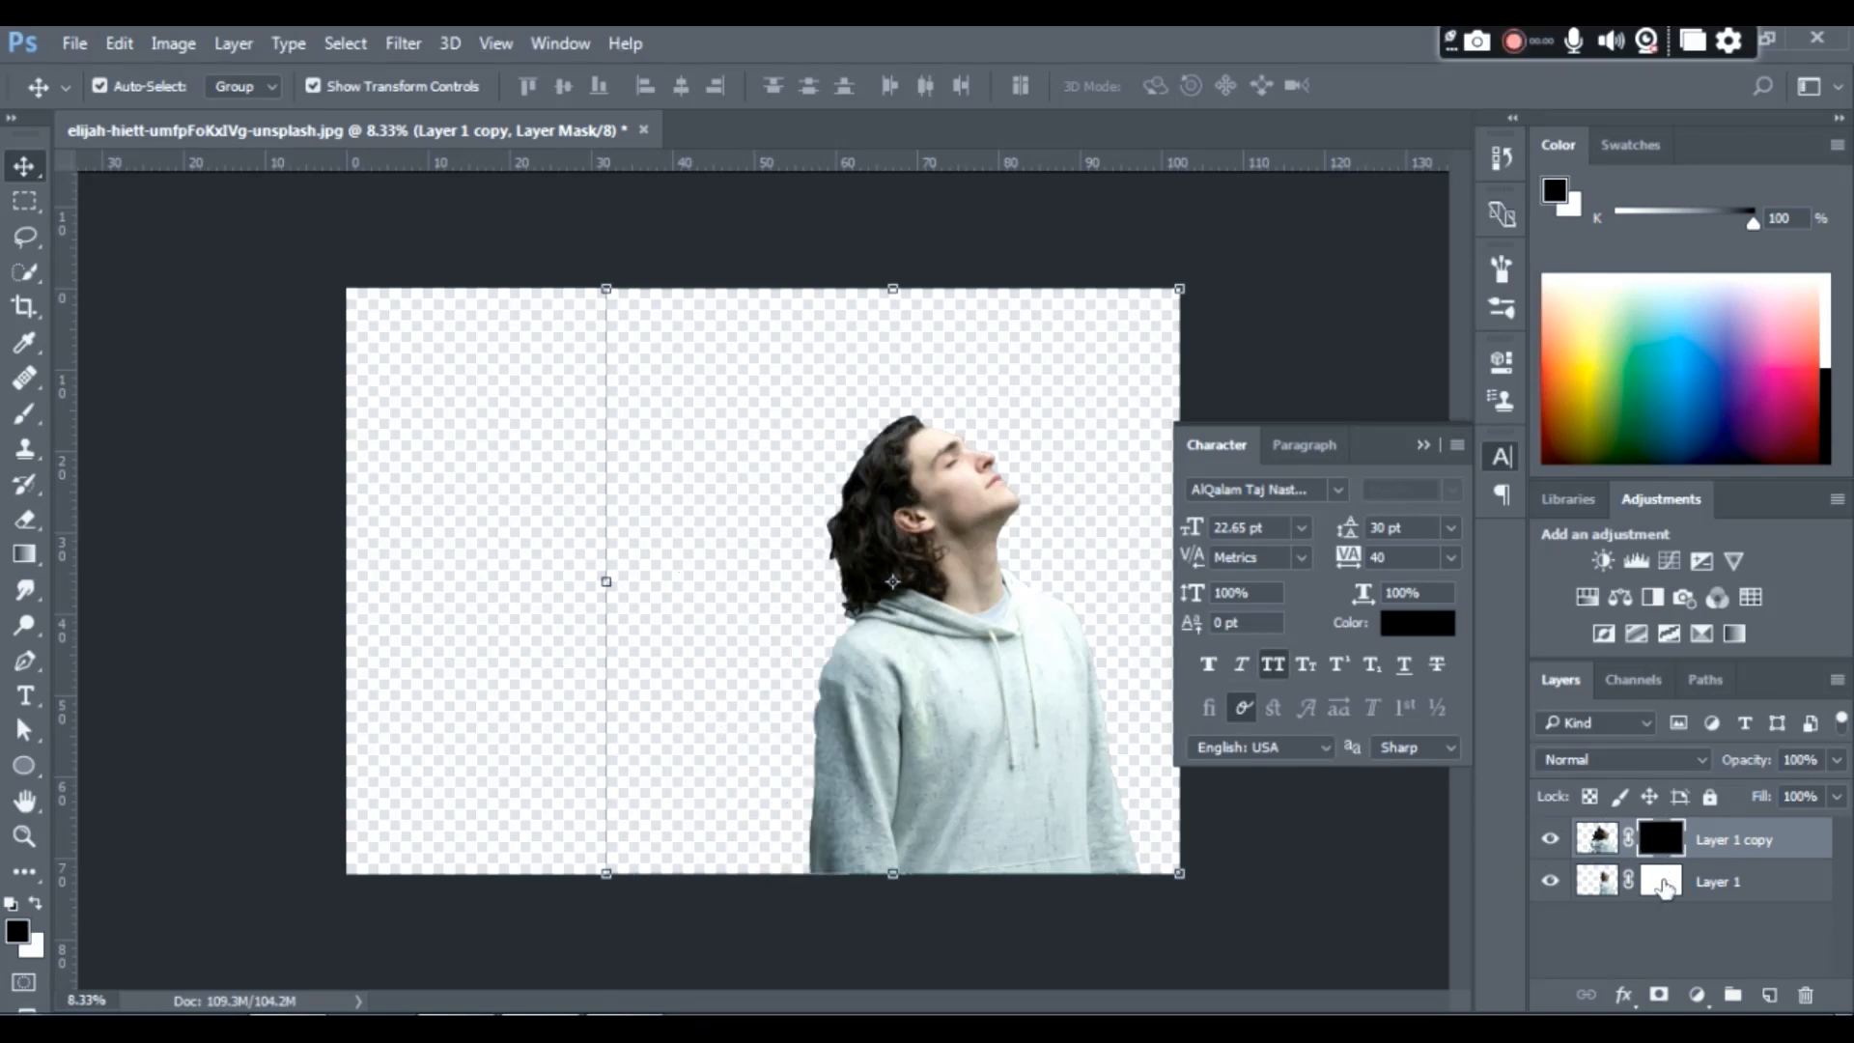
{"action": "left_click", "coordinate": [1661, 881]}
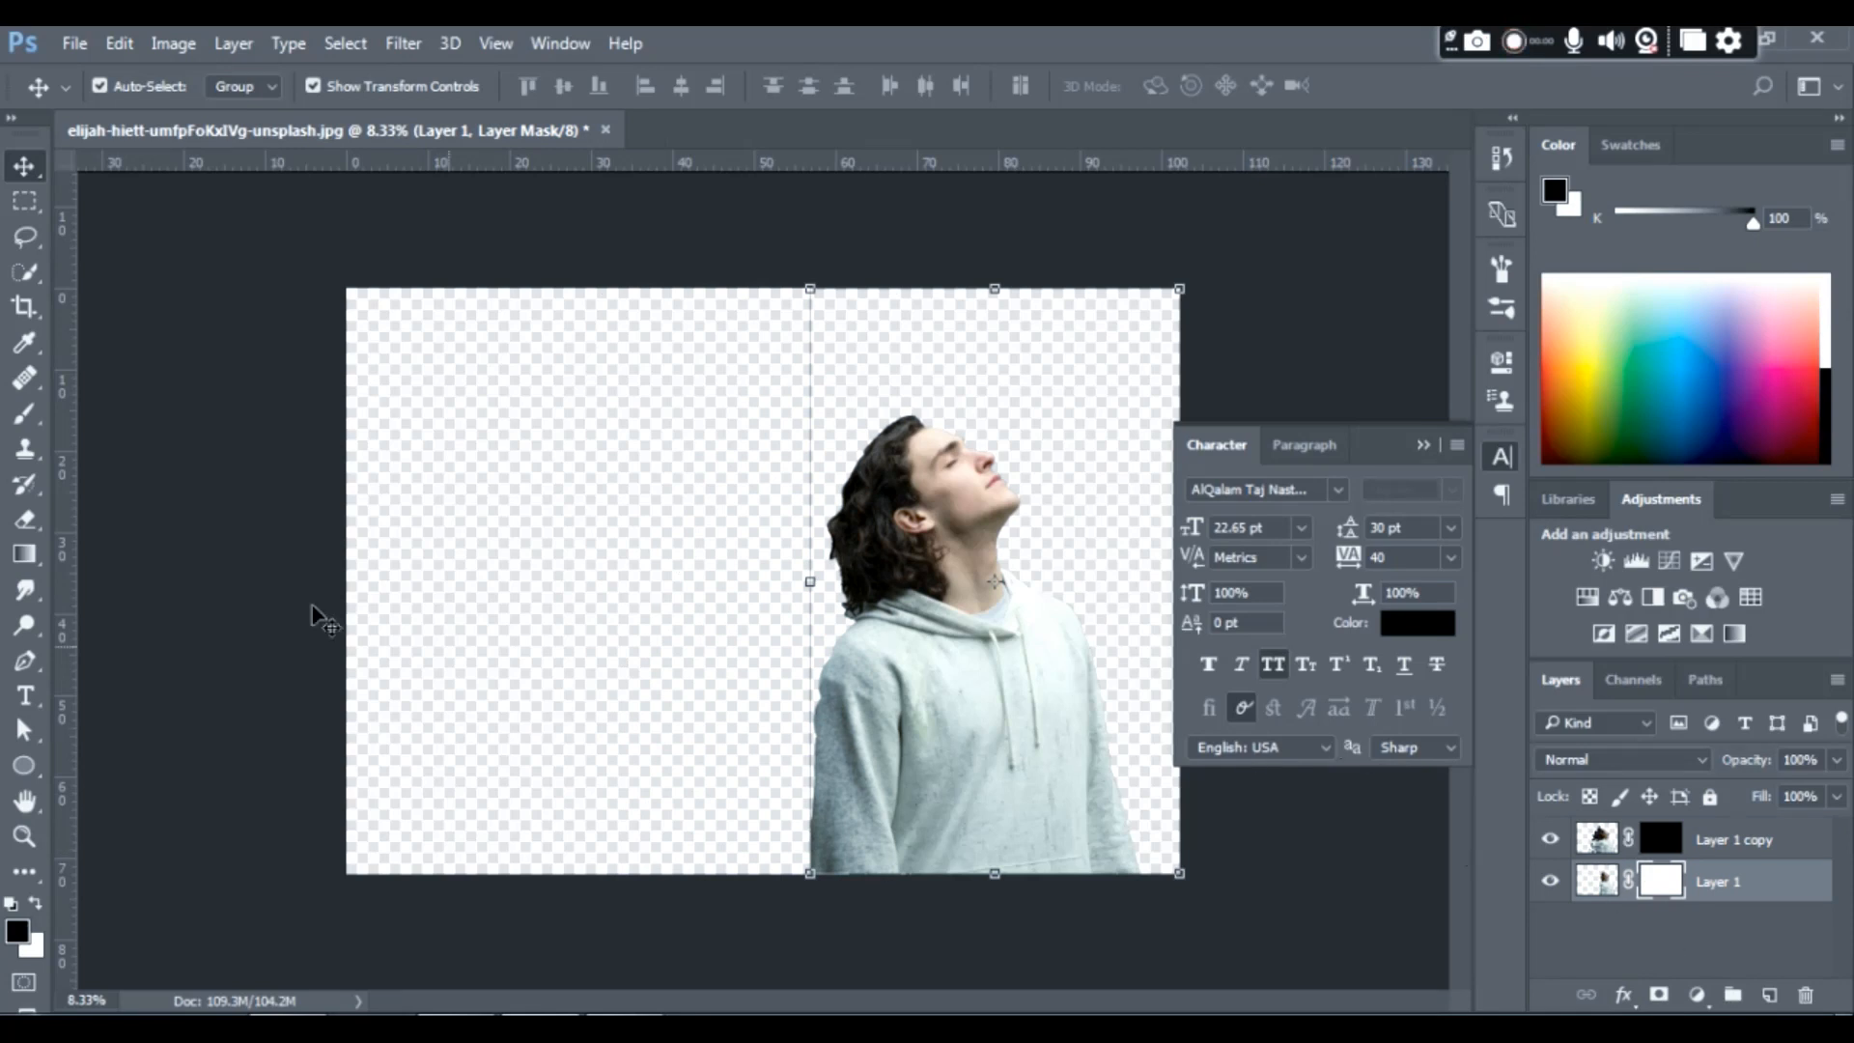
{"action": "left_click", "coordinate": [27, 415]}
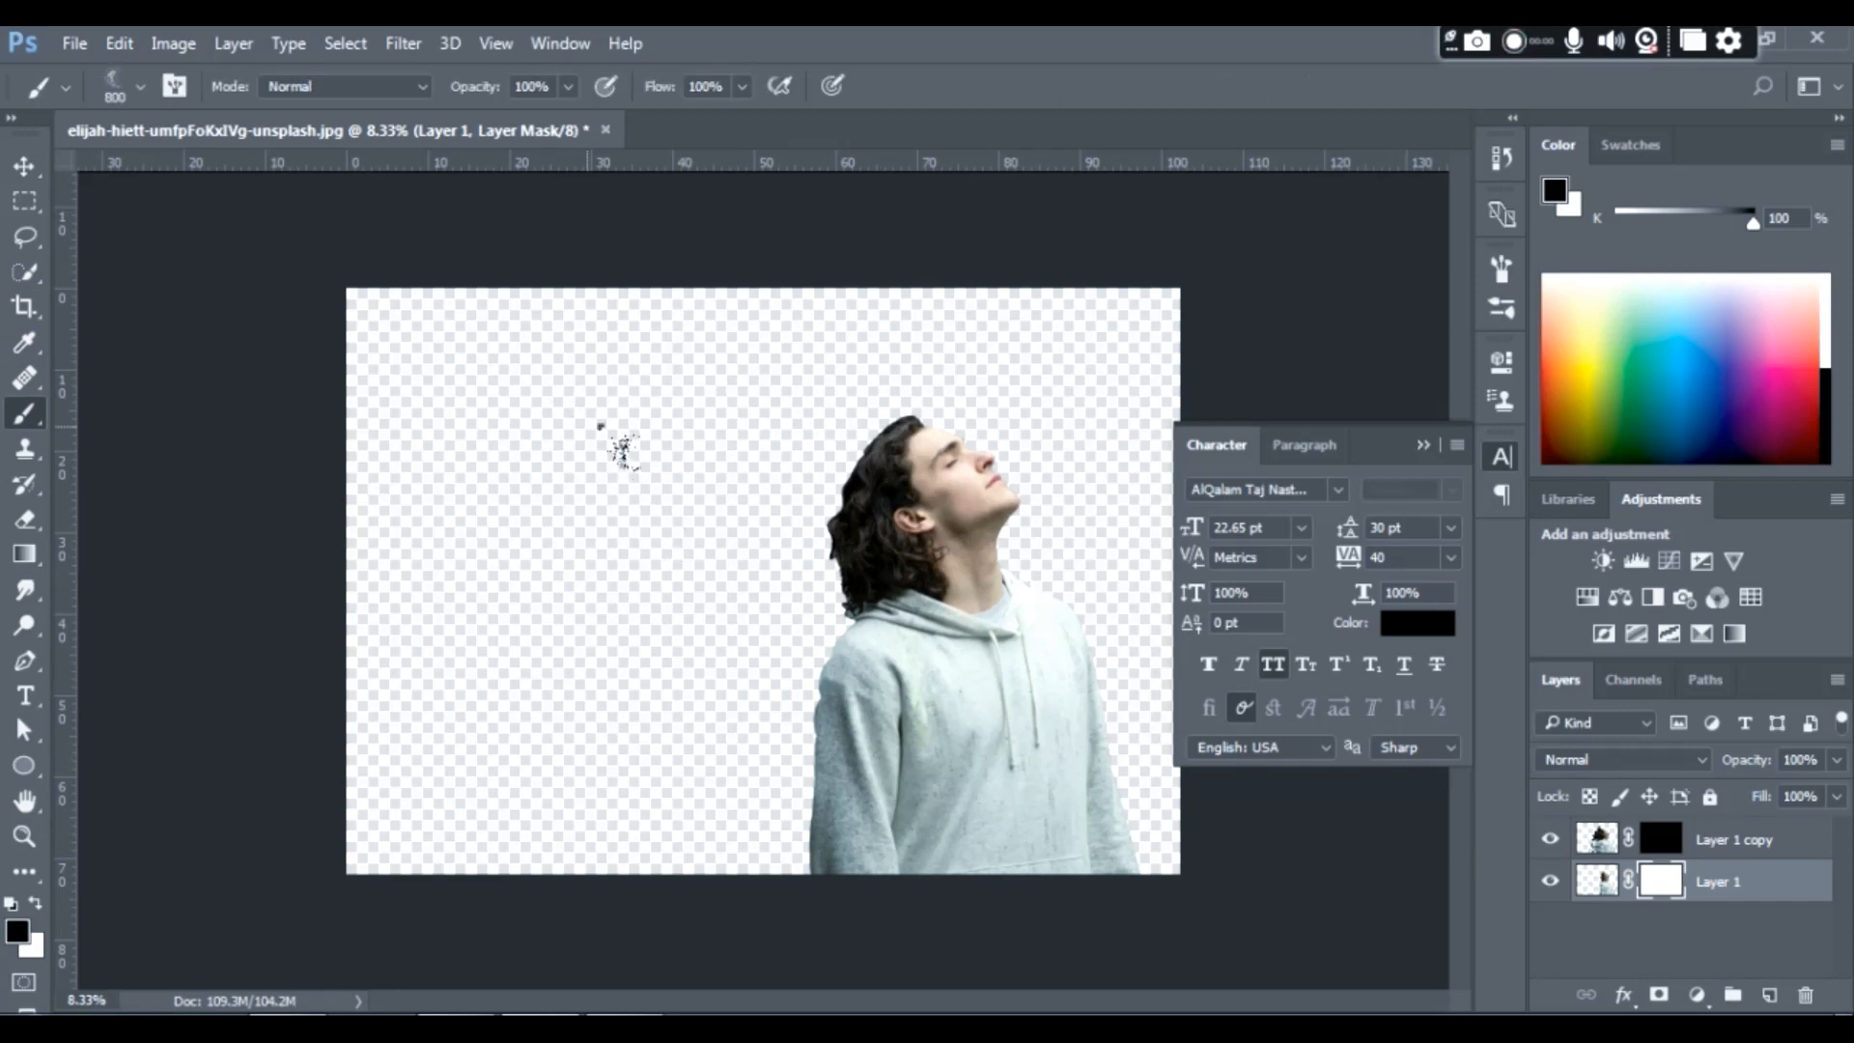
- Load the 20 Dispersion Brushes file from the Photoshop brush folder on drive D into the brush presets
{"action": "right_click", "coordinate": [618, 444]}
{"action": "left_click", "coordinate": [945, 460]}
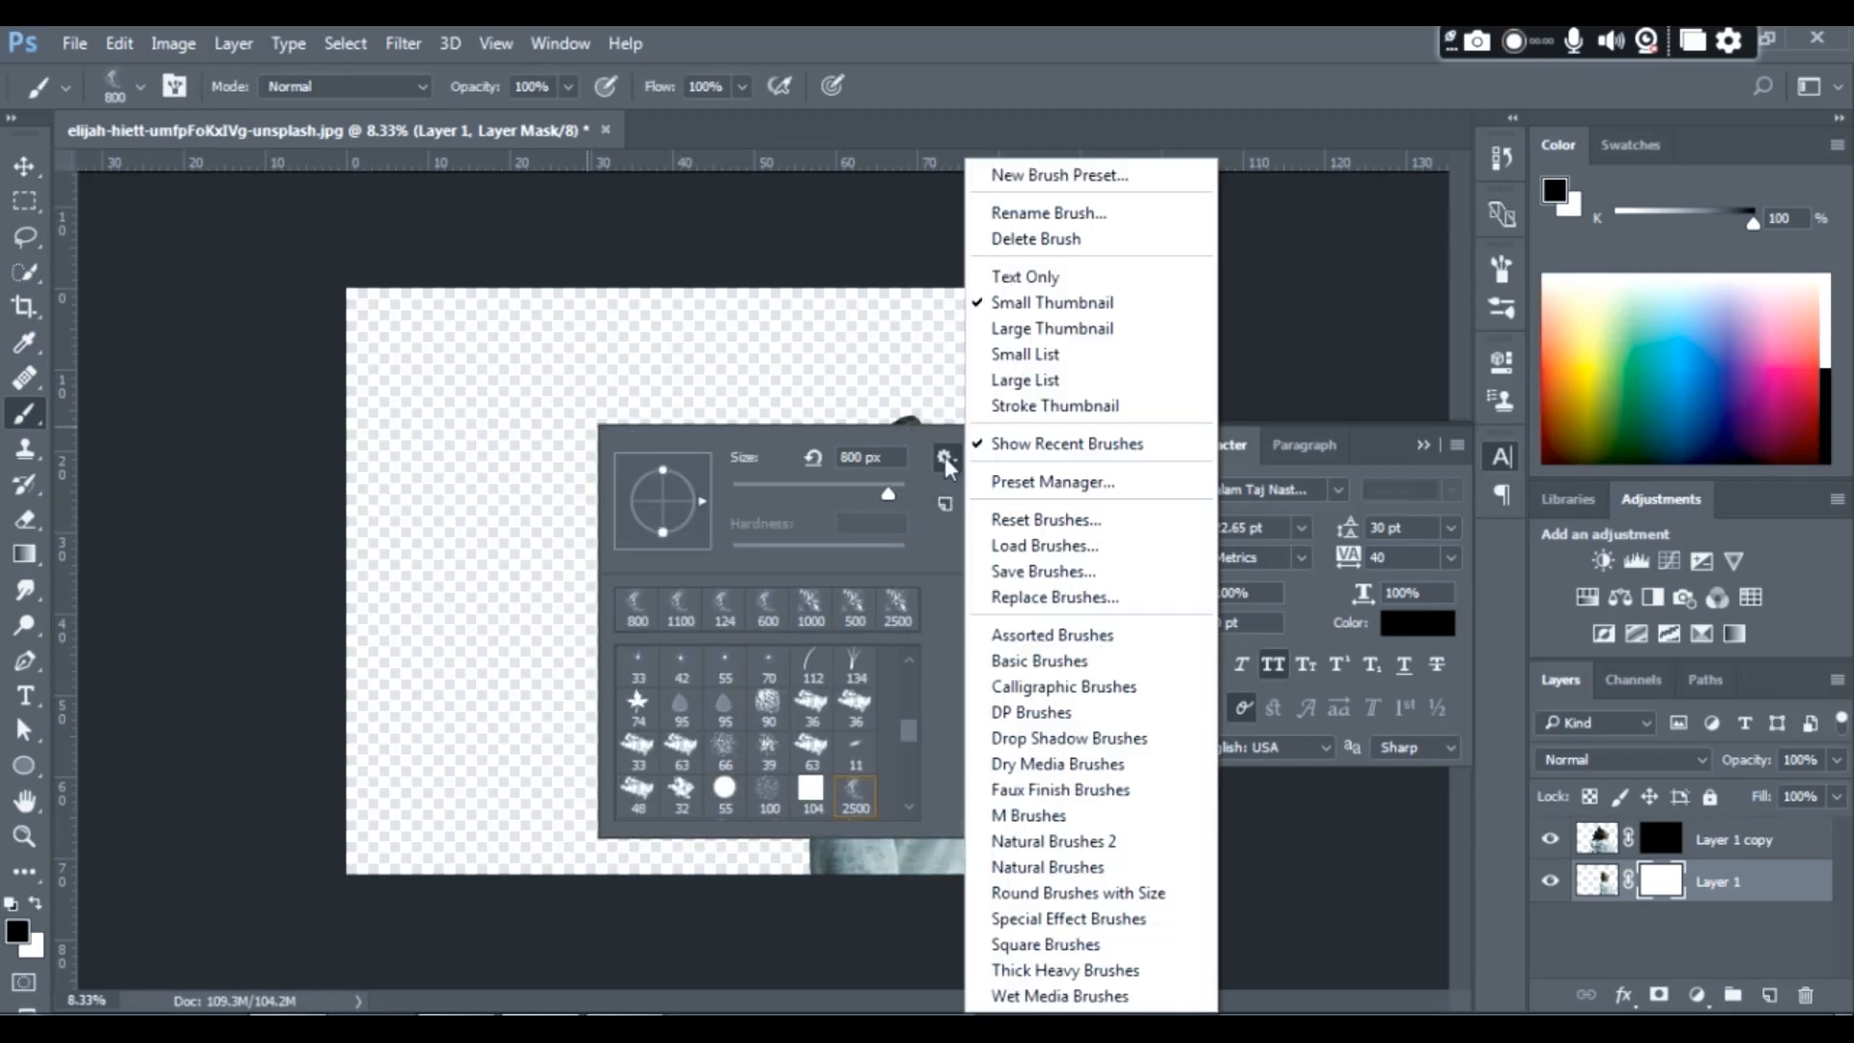
{"action": "left_click", "coordinate": [1037, 548]}
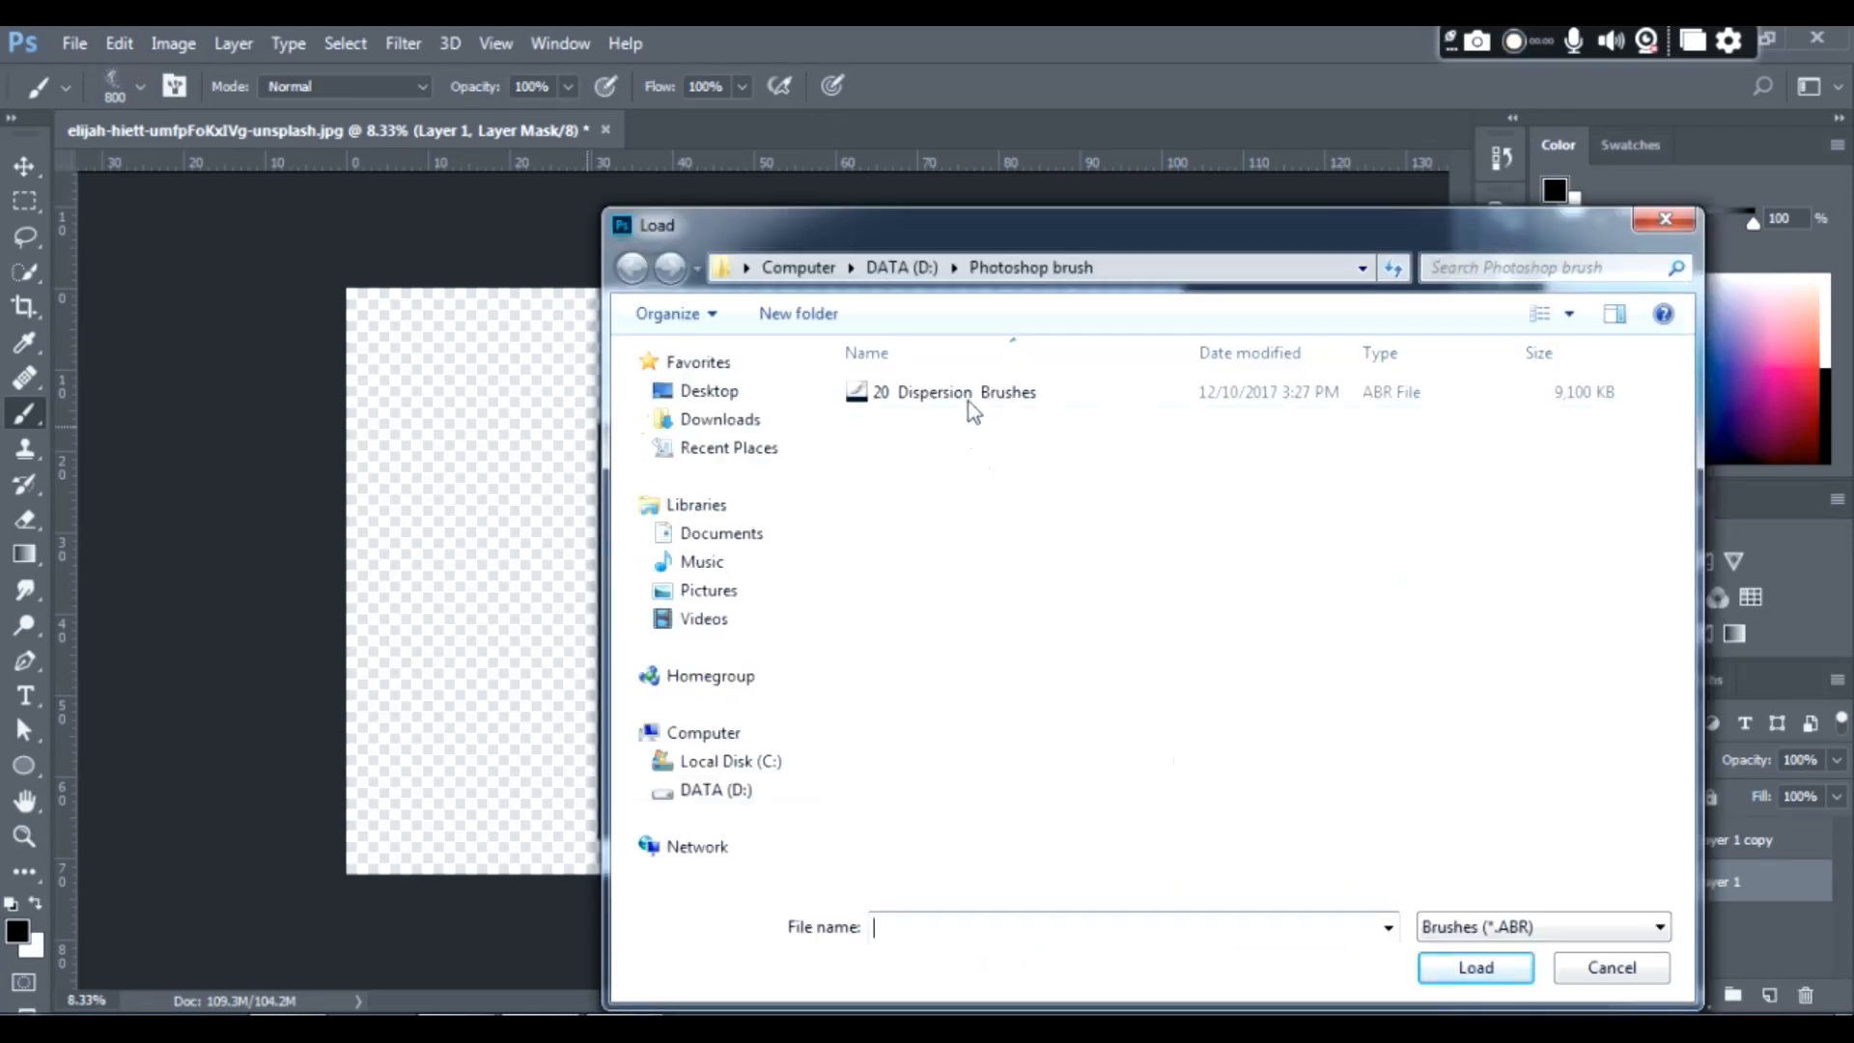
{"action": "left_click", "coordinate": [968, 396]}
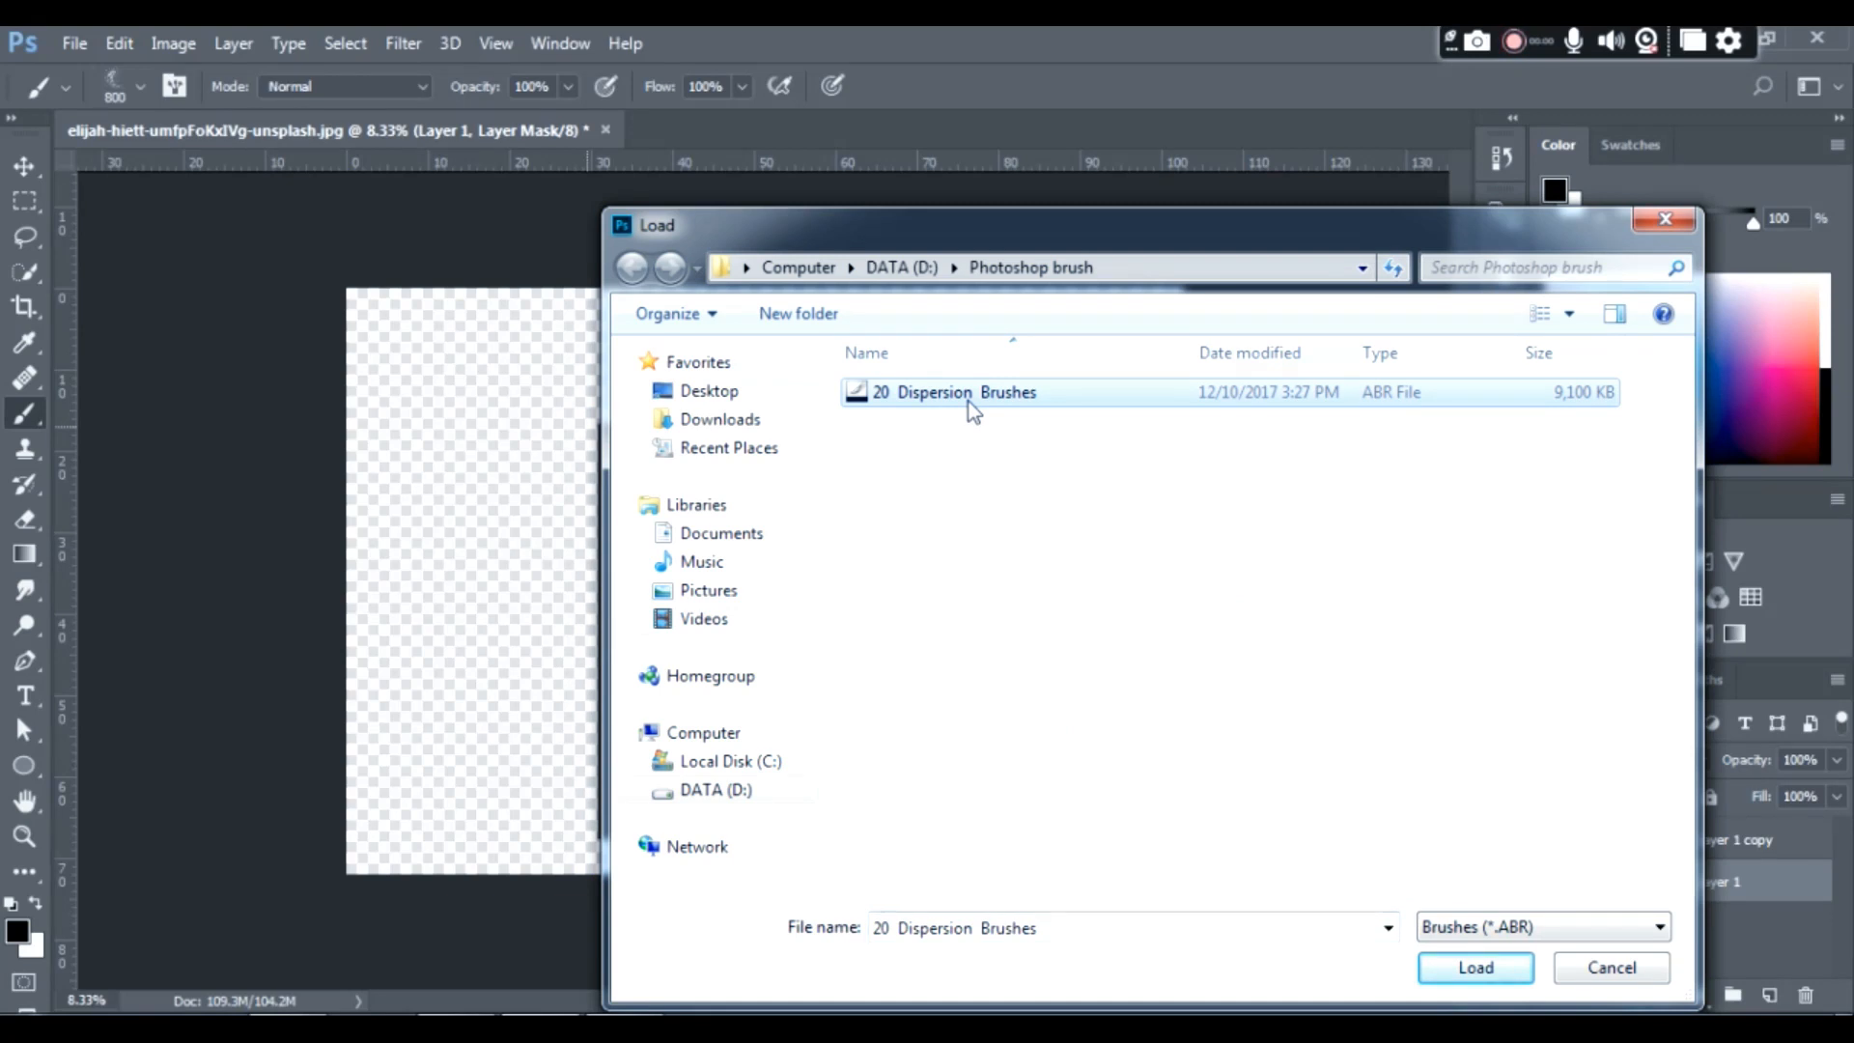
{"action": "double_click", "coordinate": [969, 396]}
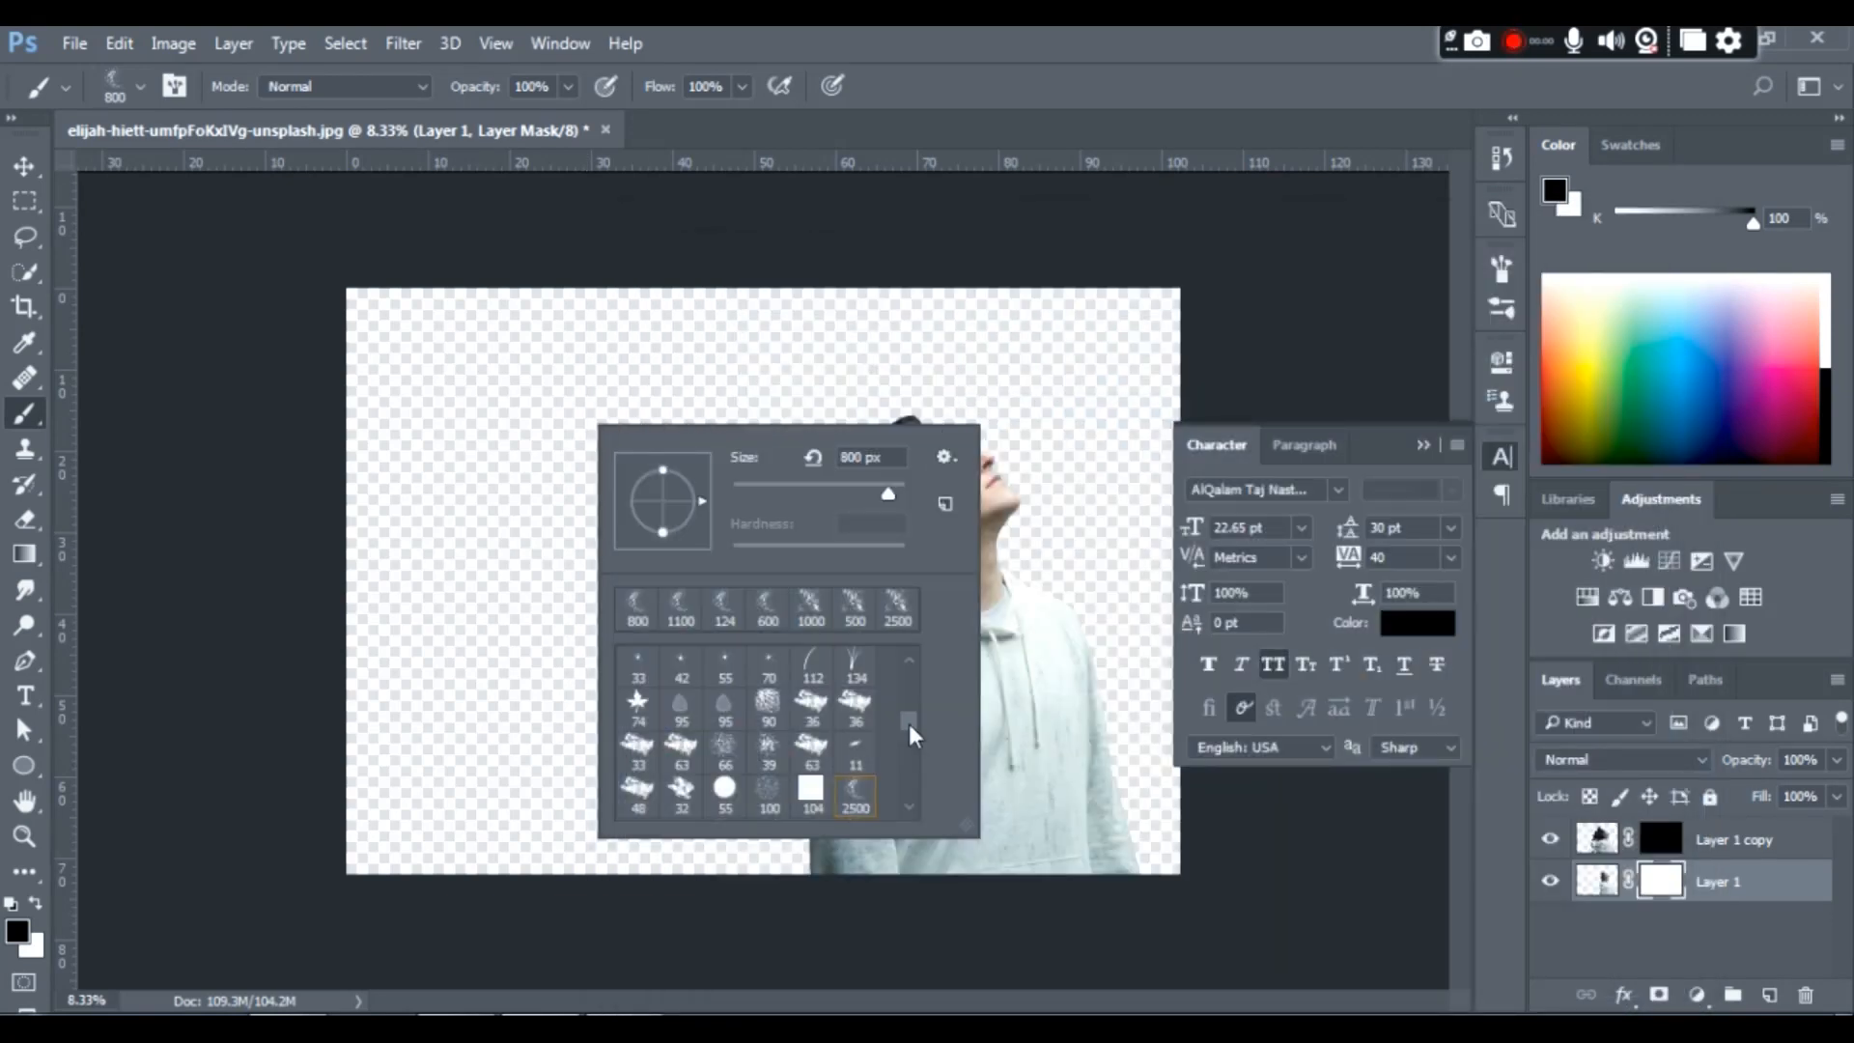
- Choose a 2500 px dispersion brush and stamp black fragments over the back of the hair and shoulder on Layer 1's mask
{"action": "mouse_move", "coordinate": [909, 723]}
{"action": "left_mouse_down"}
{"action": "mouse_move", "coordinate": [908, 818]}
{"action": "mouse_move", "coordinate": [911, 792]}
{"action": "left_mouse_up"}
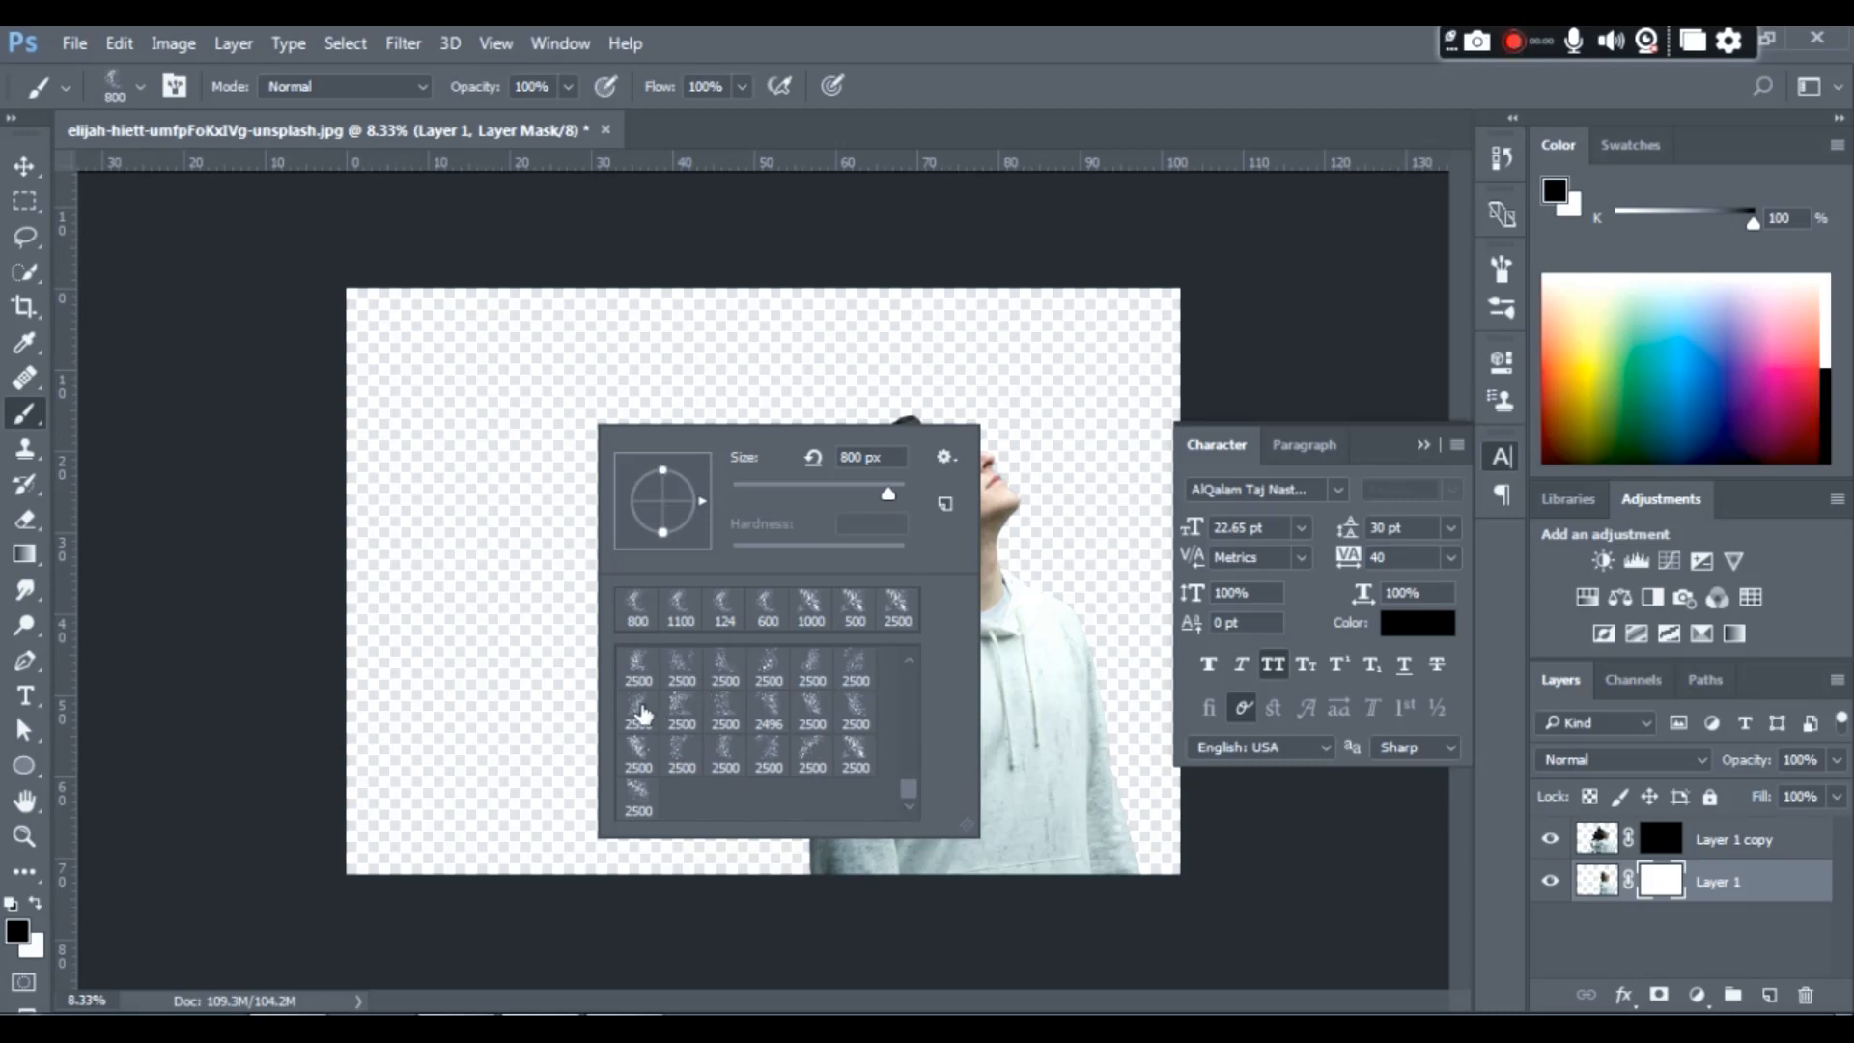
{"action": "double_click", "coordinate": [682, 712]}
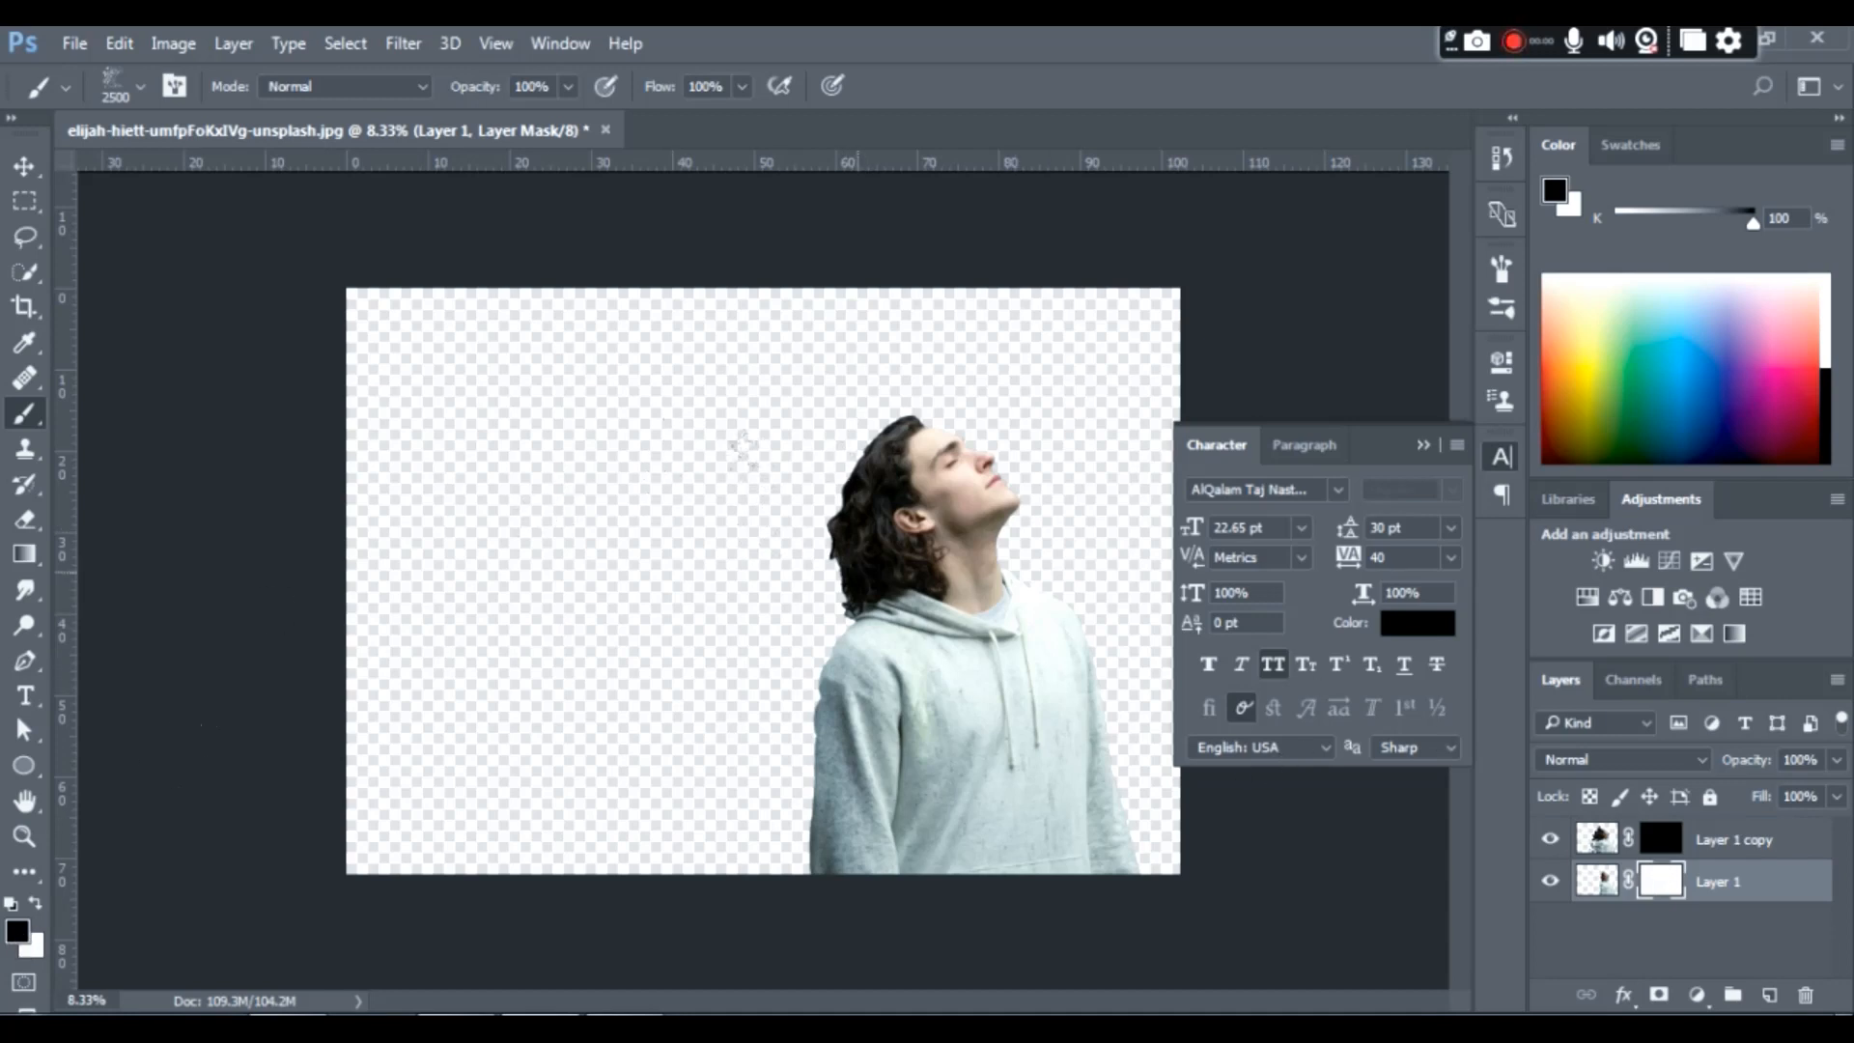
{"action": "left_click", "coordinate": [856, 572]}
{"action": "left_click", "coordinate": [838, 580]}
{"action": "left_click", "coordinate": [832, 593]}
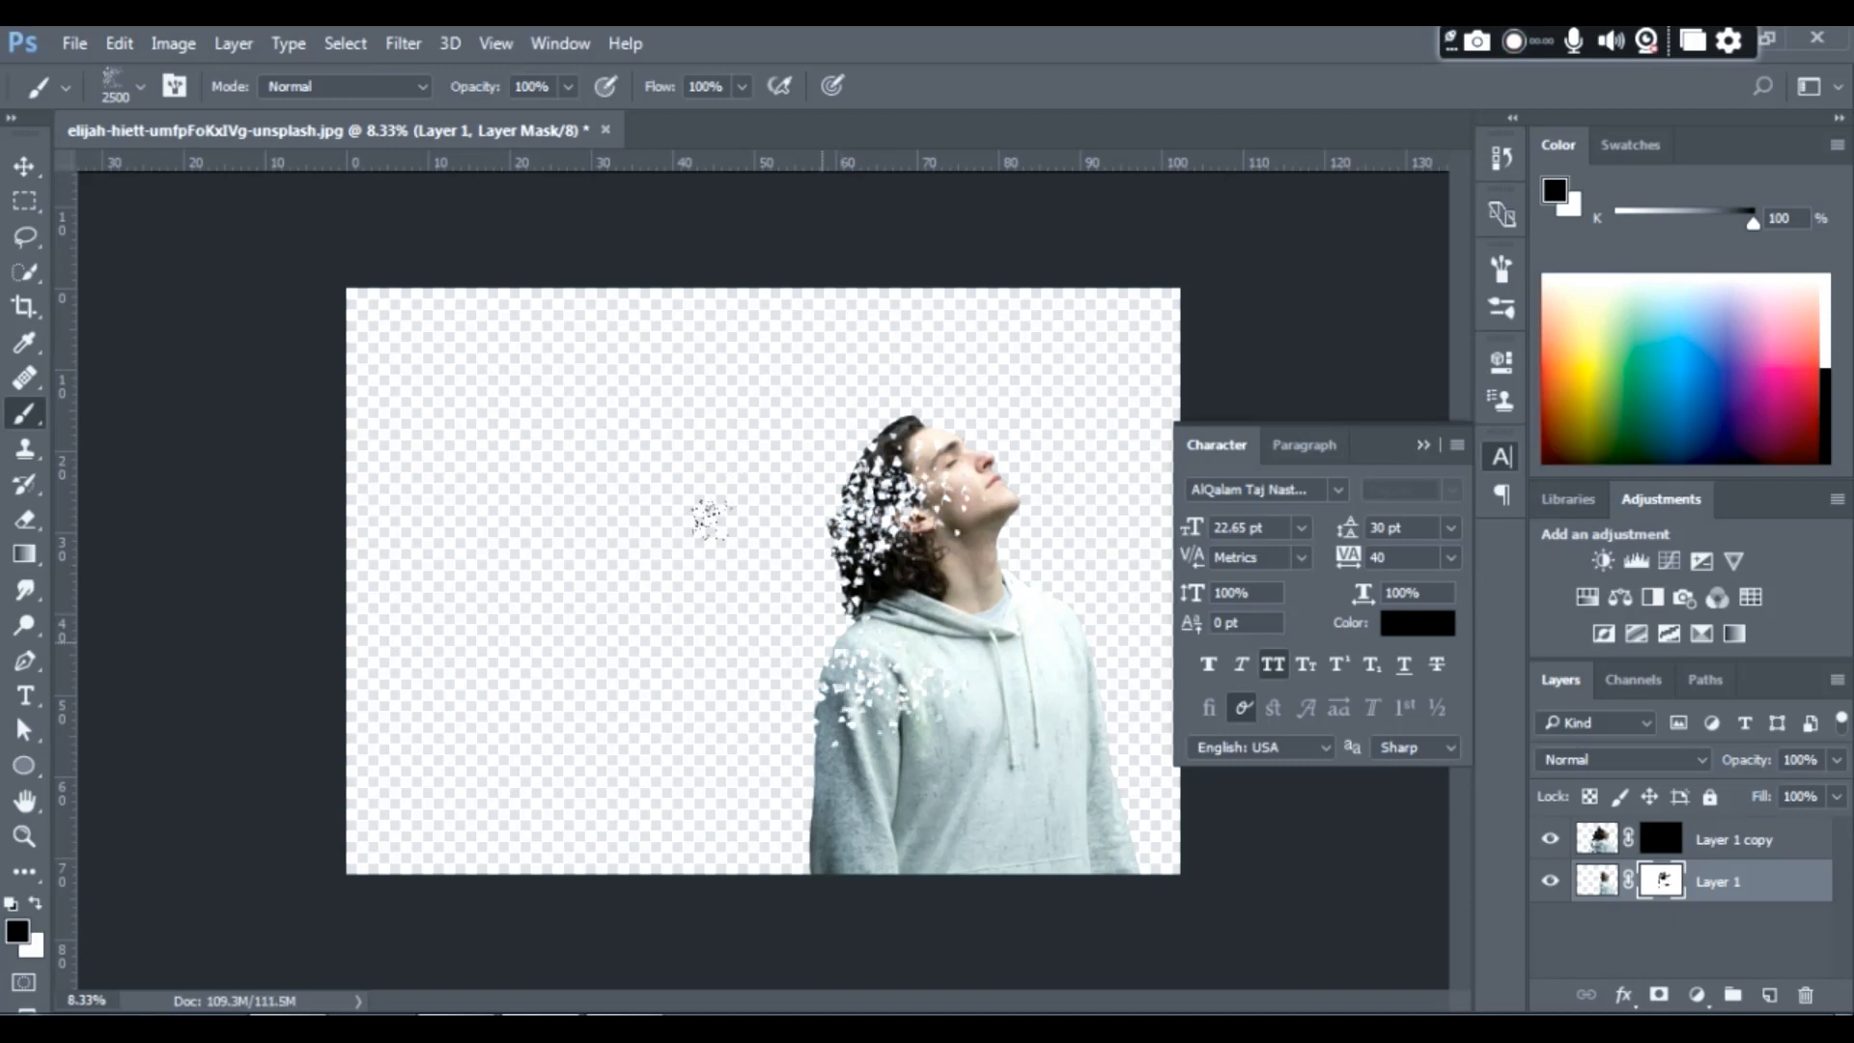
- Break up the hoodie's back edge and the back of the hair on Layer 1's mask with the black dispersion brush at size 900
{"action": "mouse_move", "coordinate": [829, 619]}
{"action": "left_mouse_down"}
{"action": "mouse_move", "coordinate": [851, 685]}
{"action": "mouse_move", "coordinate": [799, 759]}
{"action": "mouse_move", "coordinate": [806, 930]}
{"action": "left_mouse_up"}
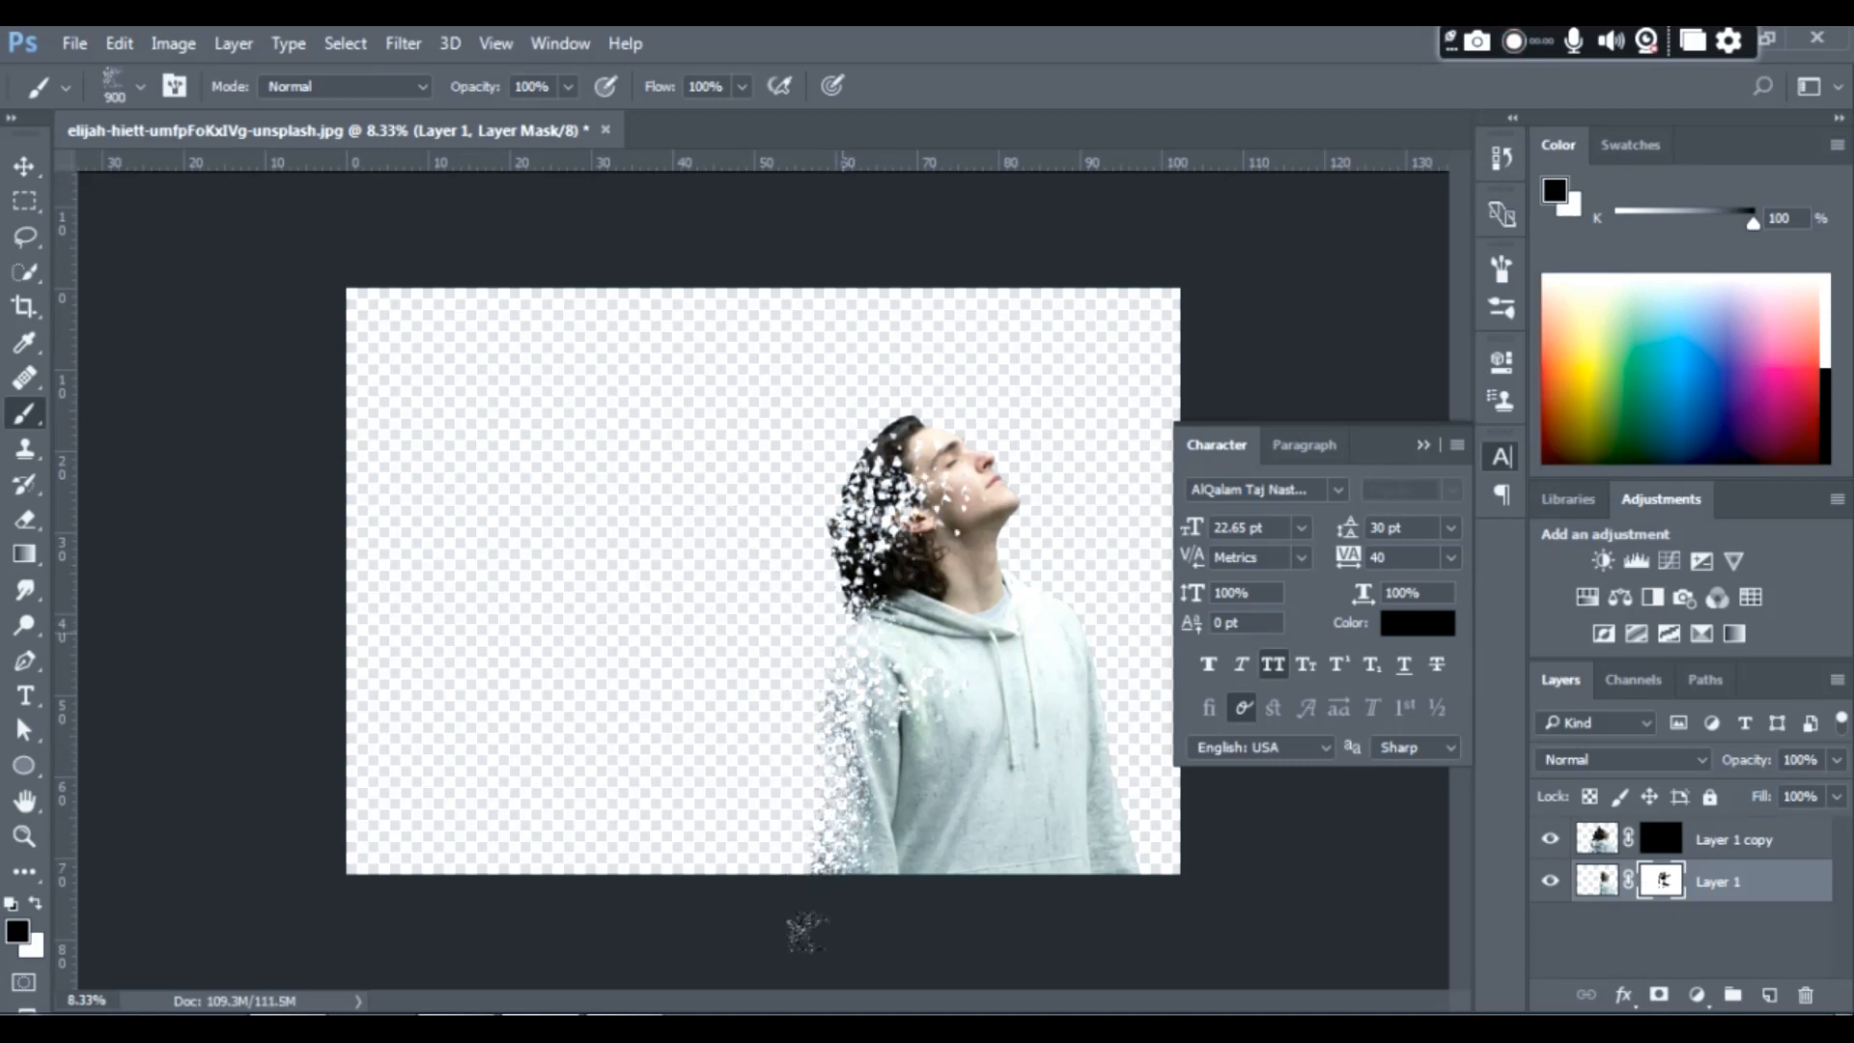
{"action": "left_click_drag", "start_coordinate": [838, 475], "coordinate": [837, 558]}
{"action": "left_click", "coordinate": [829, 561]}
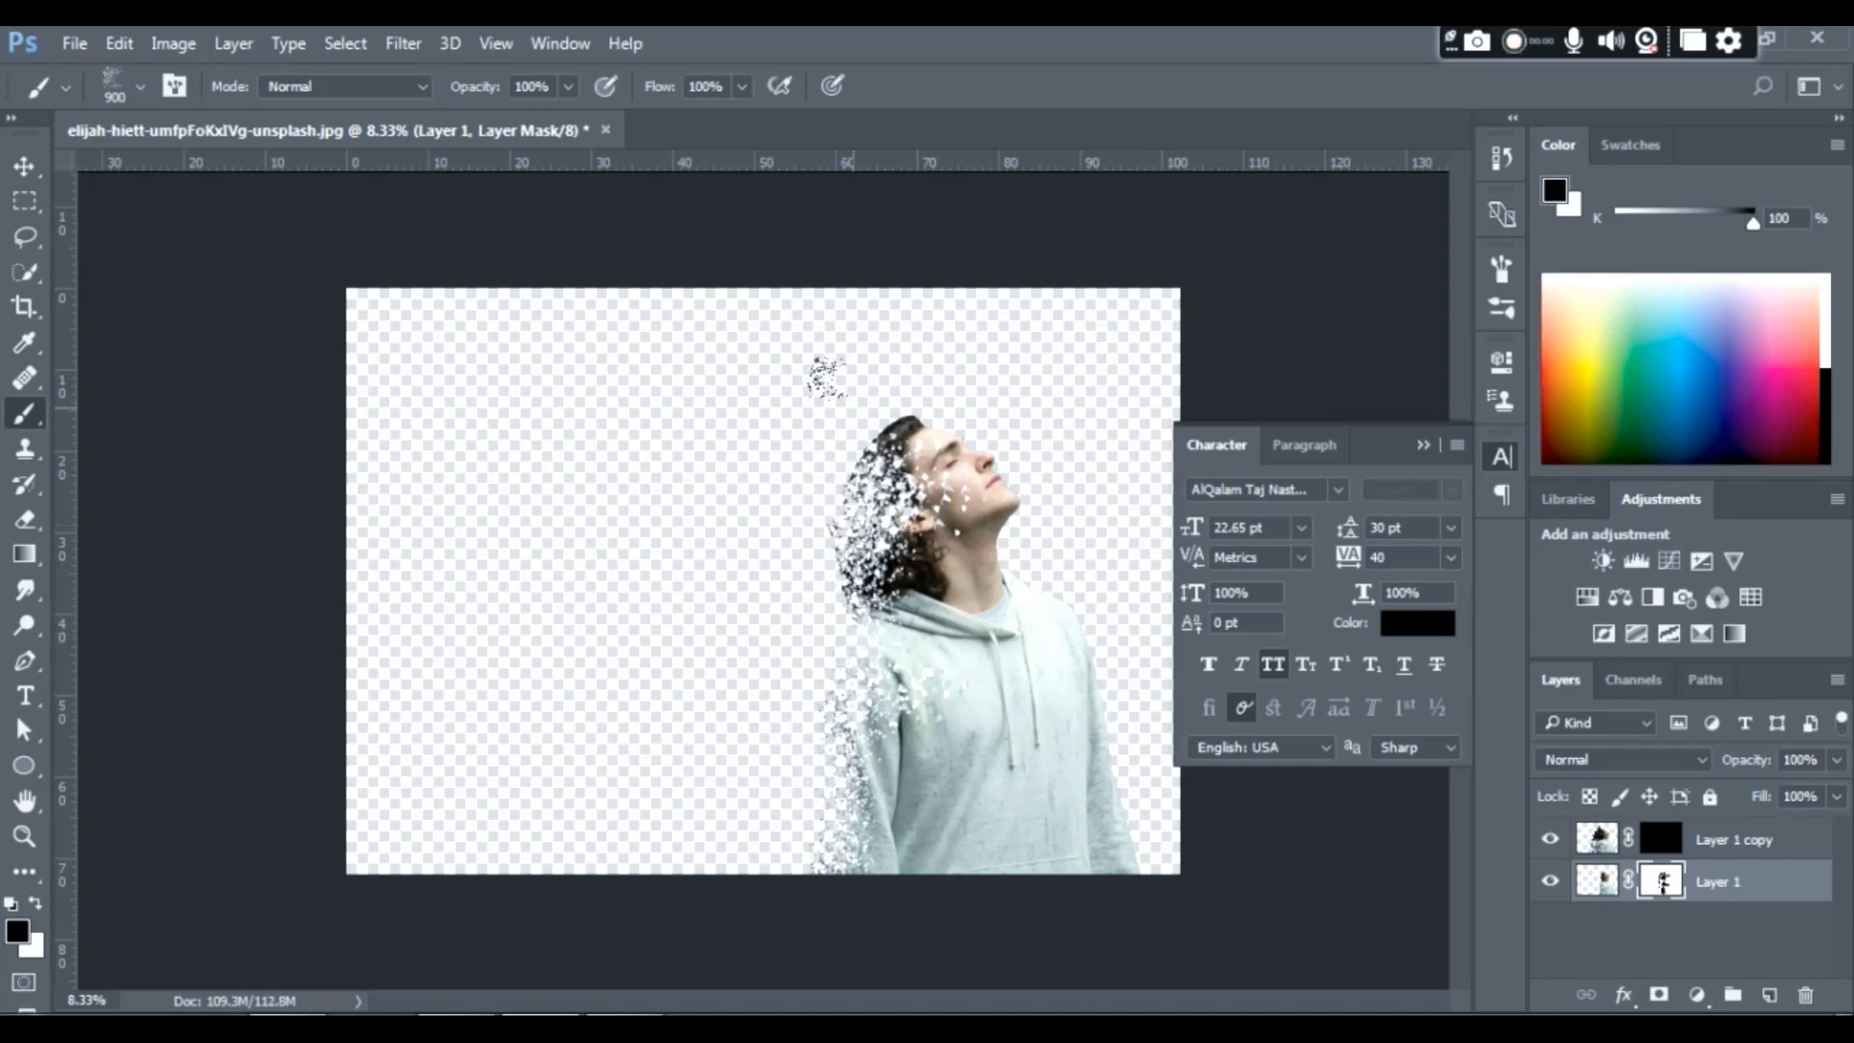
{"action": "left_click", "coordinate": [881, 406]}
{"action": "left_click", "coordinate": [875, 389]}
{"action": "left_click", "coordinate": [866, 418]}
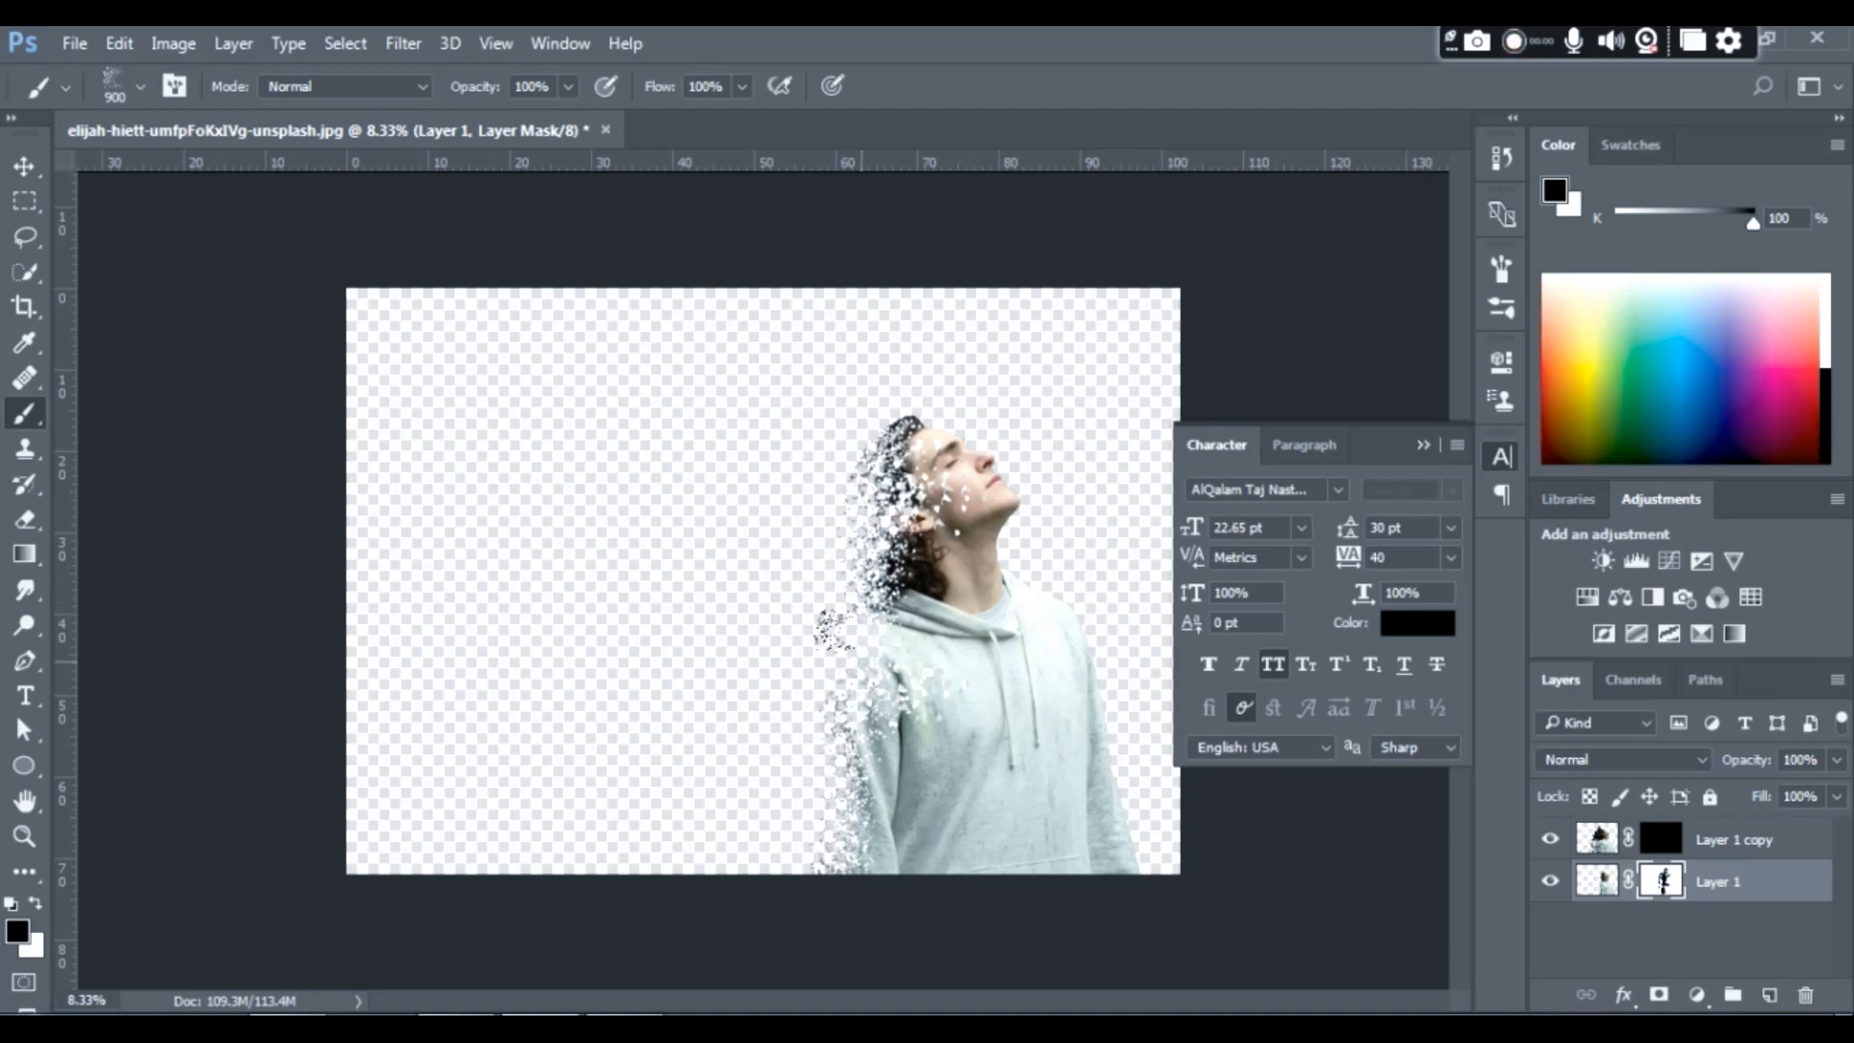
{"action": "left_click", "coordinate": [847, 614]}
{"action": "left_click", "coordinate": [841, 717]}
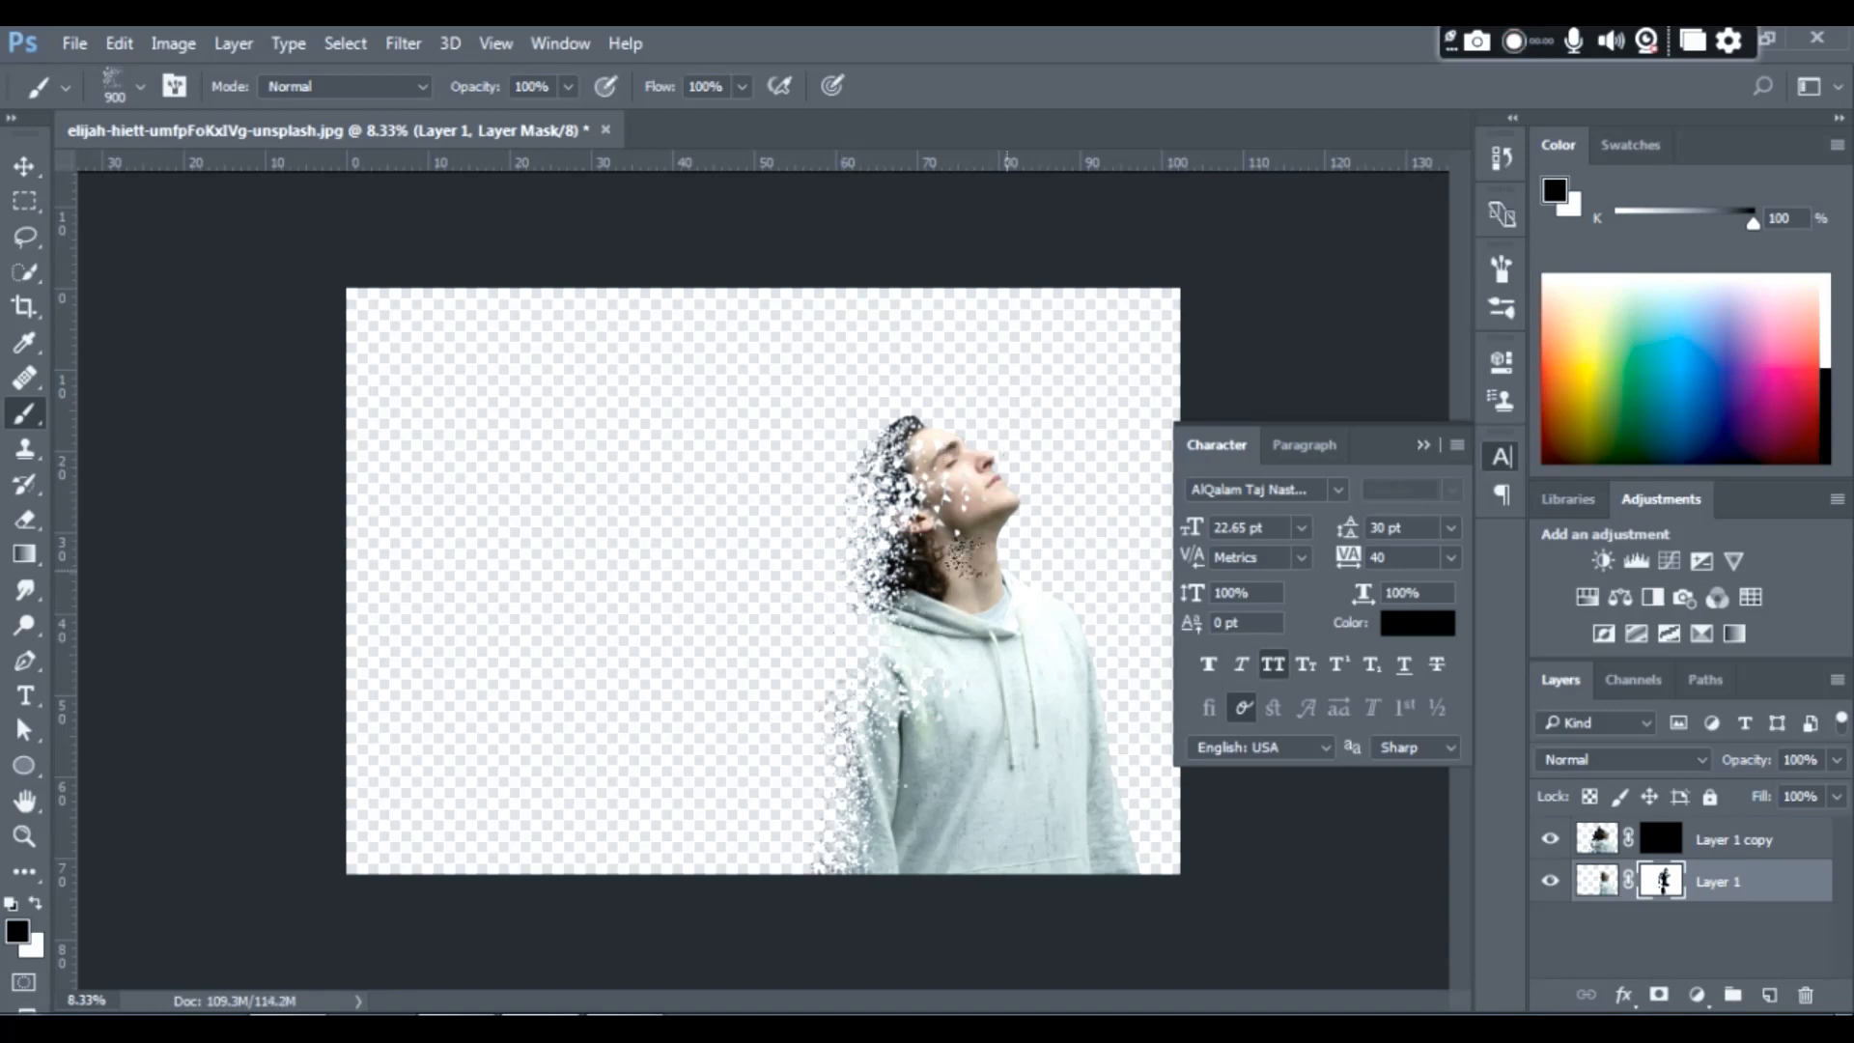
- Restore the speckled face on Layer 1's mask by painting white with a hard round brush
{"action": "right_click", "coordinate": [1036, 475]}
{"action": "scroll", "coordinate": [1261, 719], "scroll_direction": "up", "scroll_amount": 3}
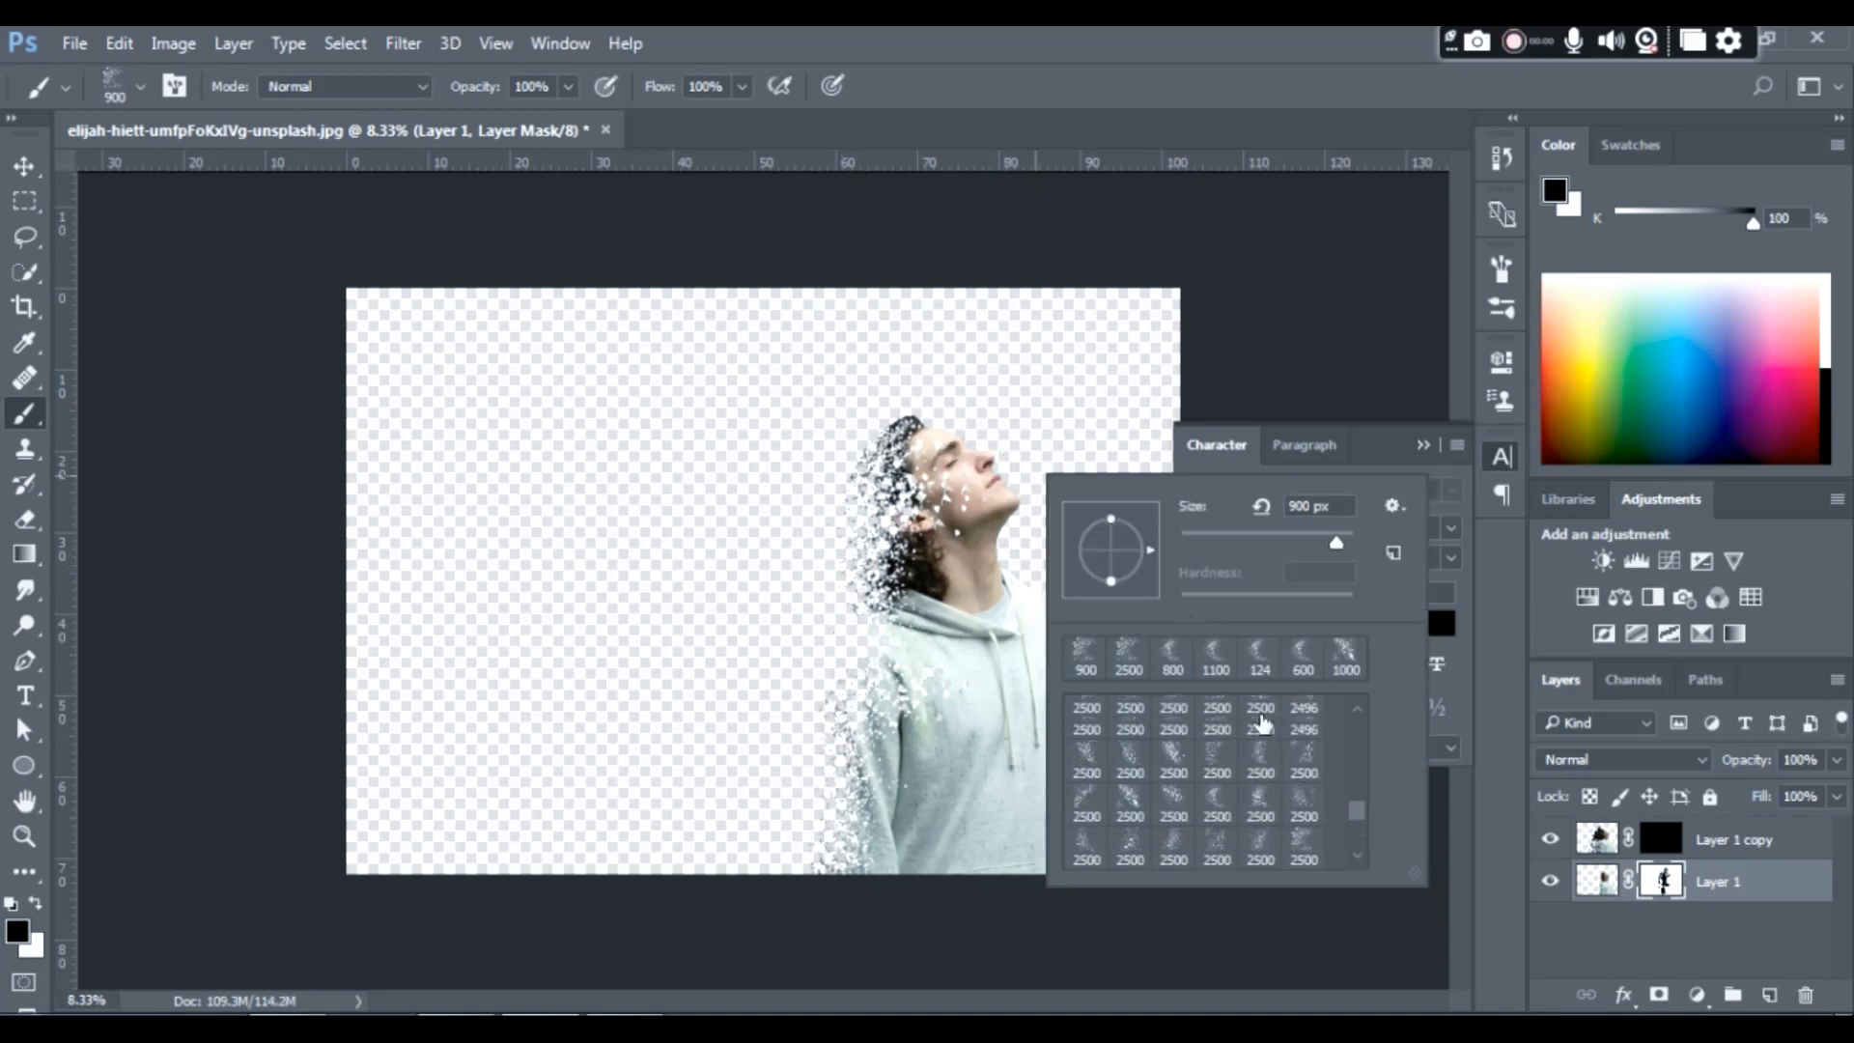
{"action": "scroll", "coordinate": [1304, 763], "scroll_direction": "up", "scroll_amount": 5}
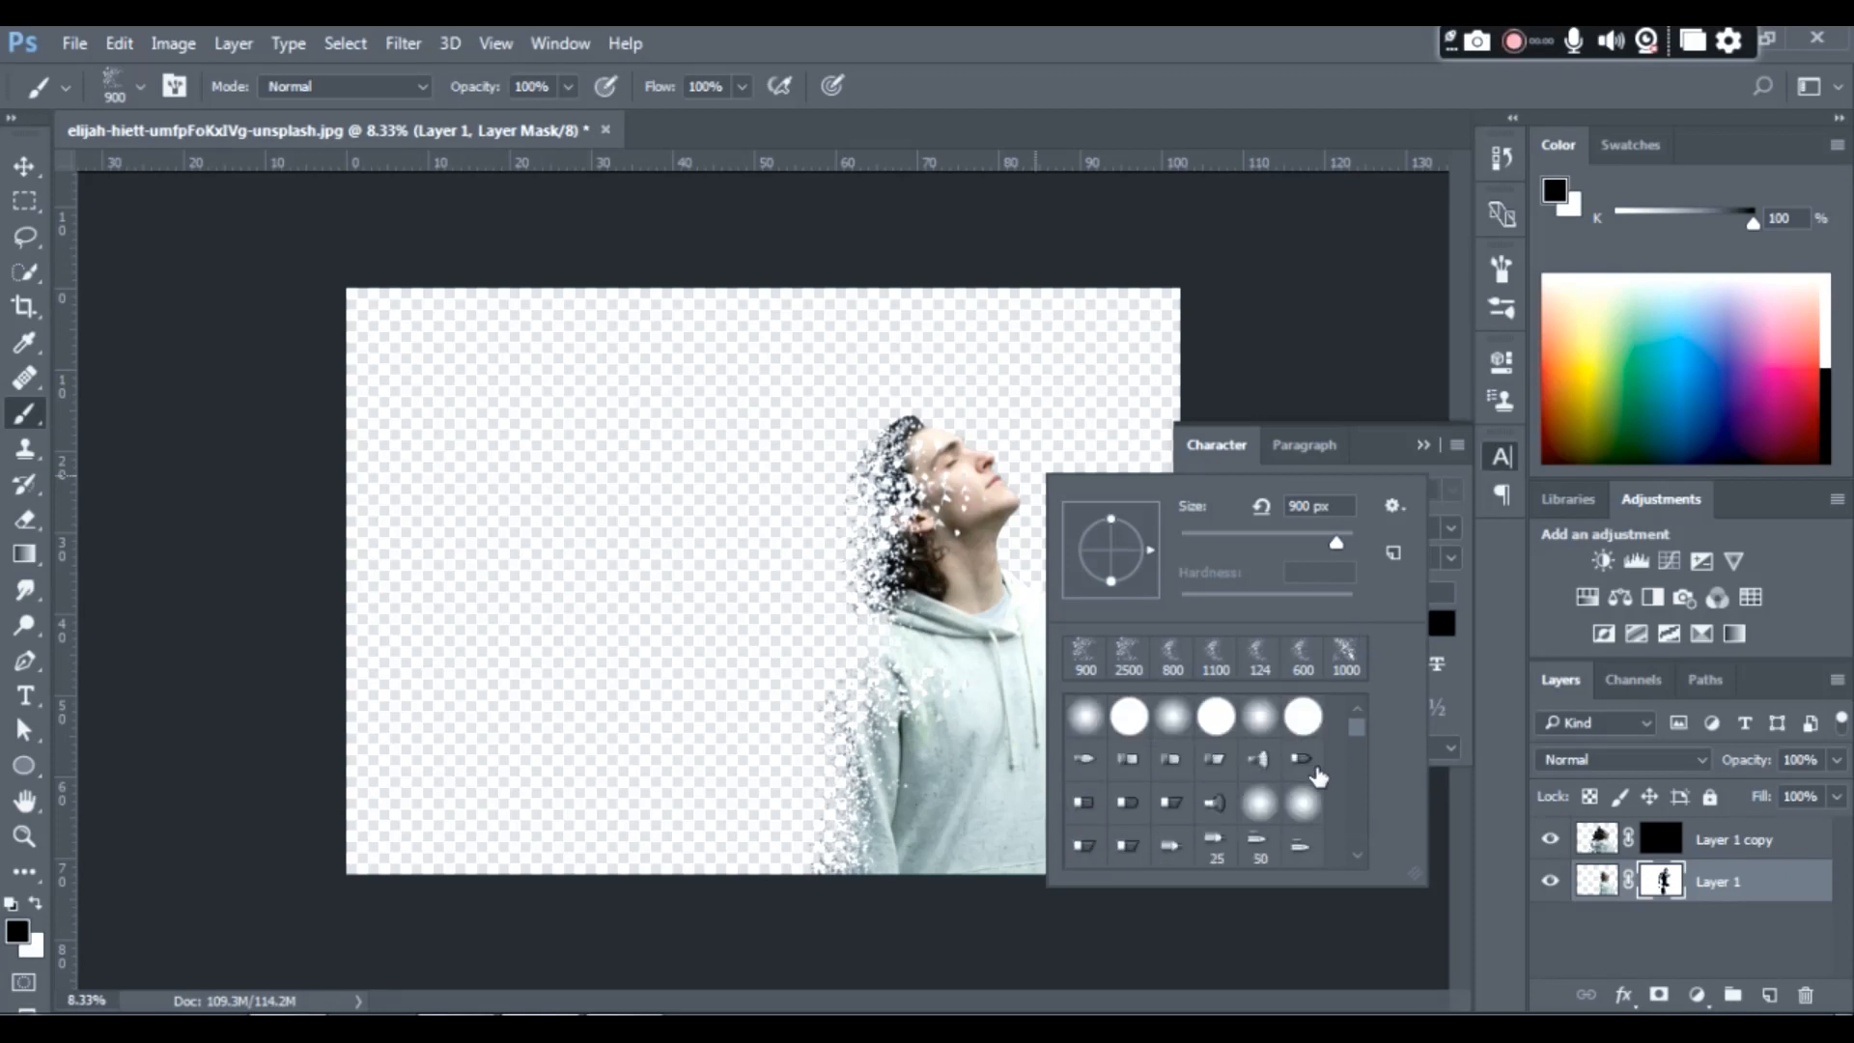
{"action": "left_click", "coordinate": [1216, 717]}
{"action": "key", "text": "Return"}
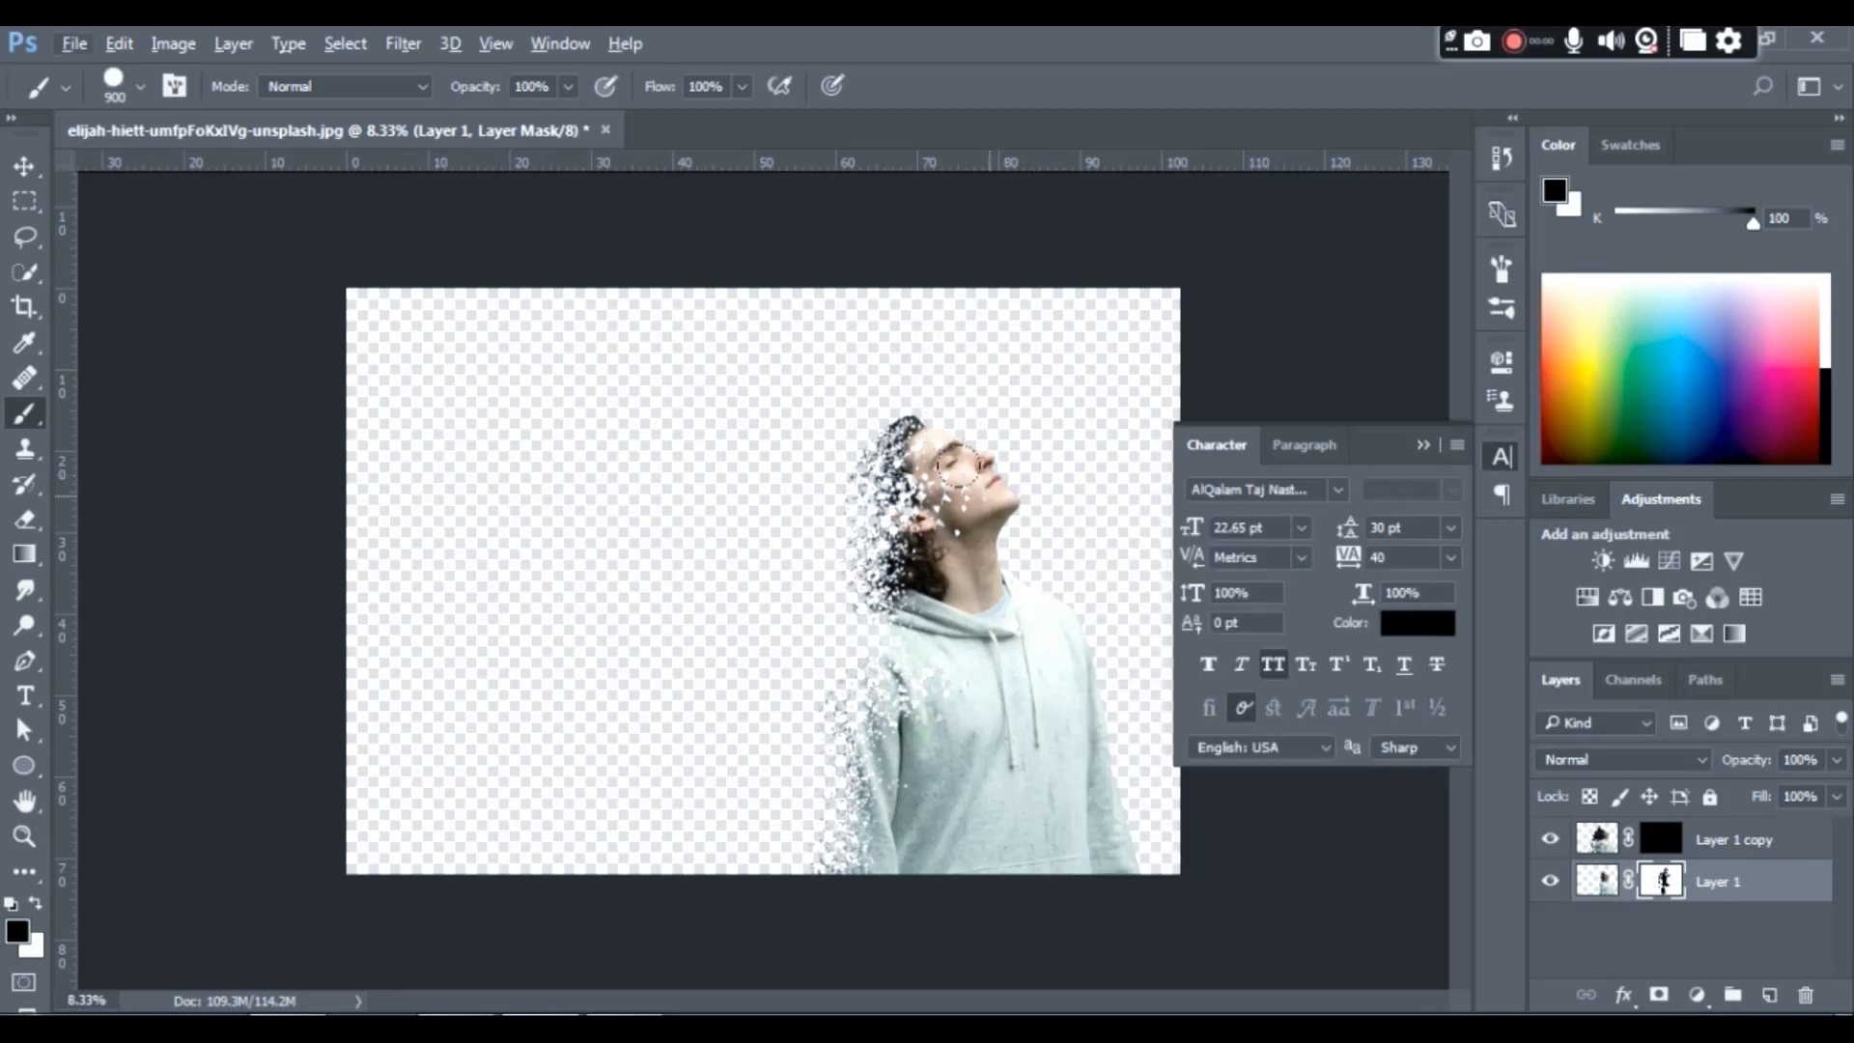
{"action": "key", "text": "x"}
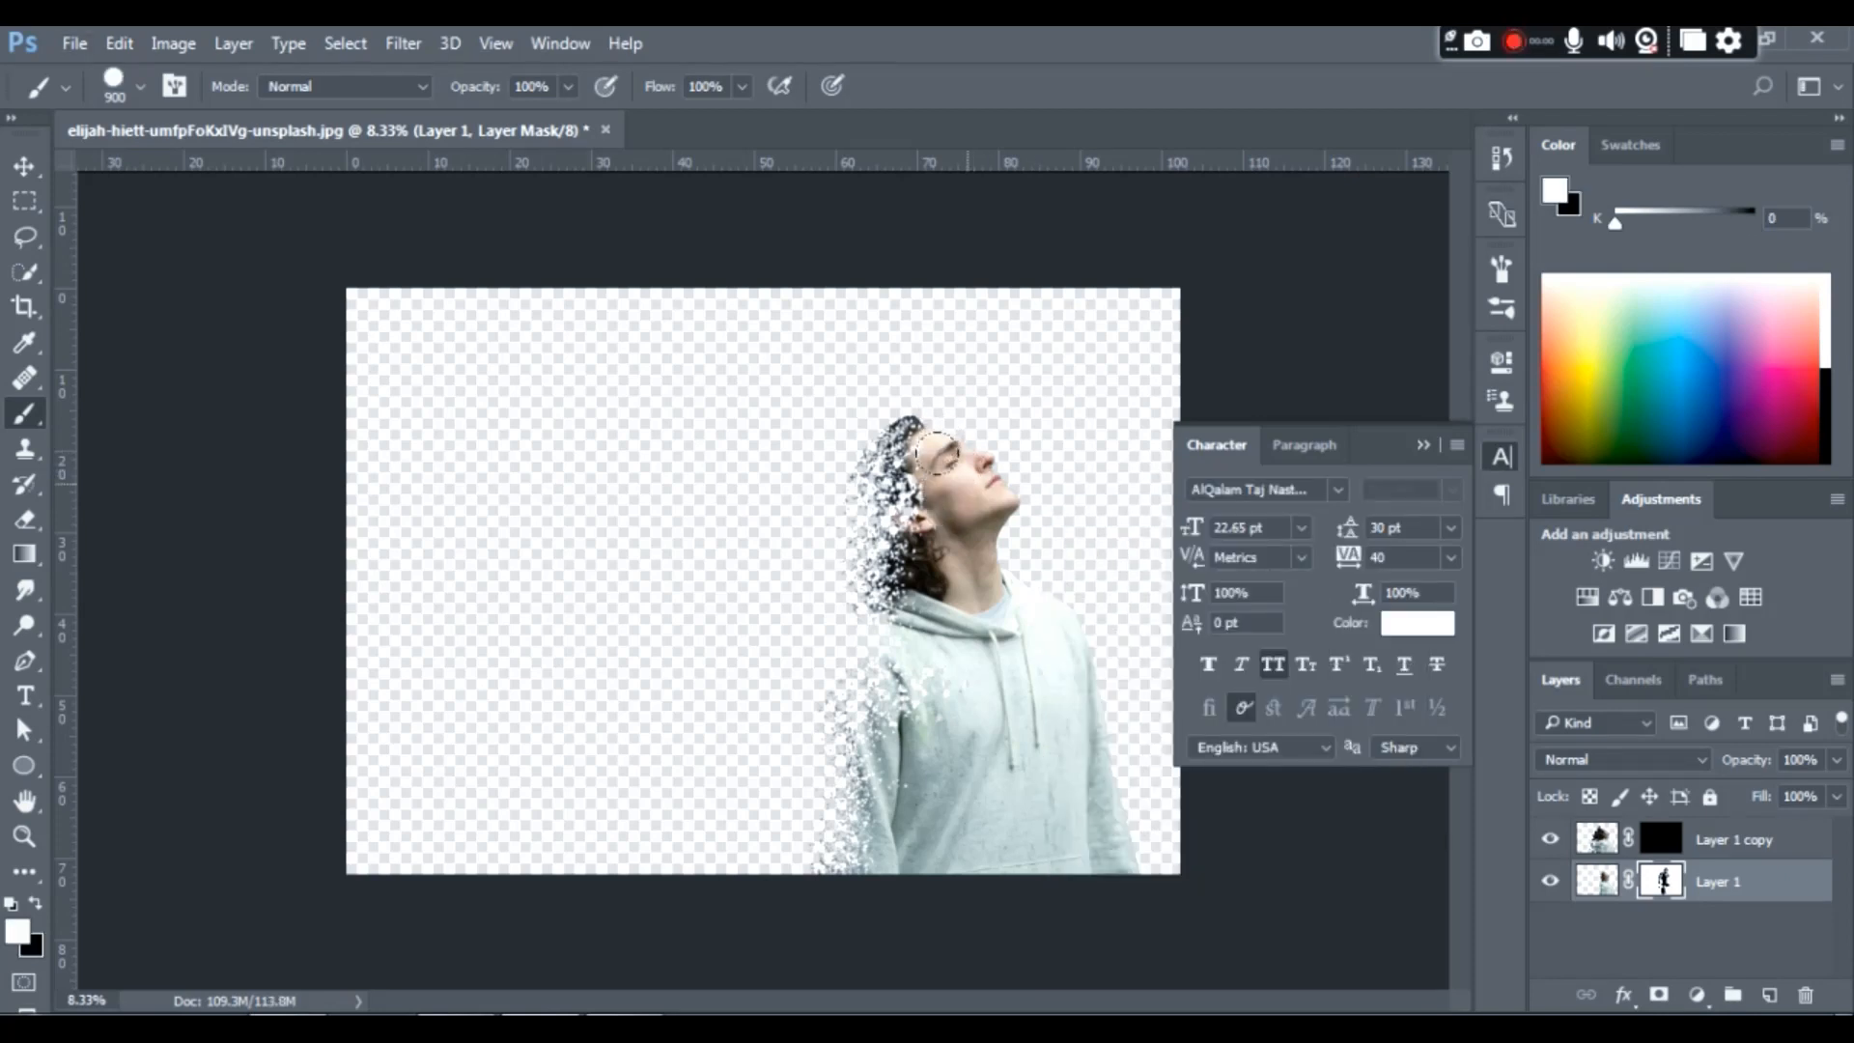
- Reveal hair fragments behind the head on Layer 1 copy's mask with the white dispersion brush, enlarging it from 900 to 1300
{"action": "key", "text": "v"}
{"action": "left_click", "coordinate": [1661, 840]}
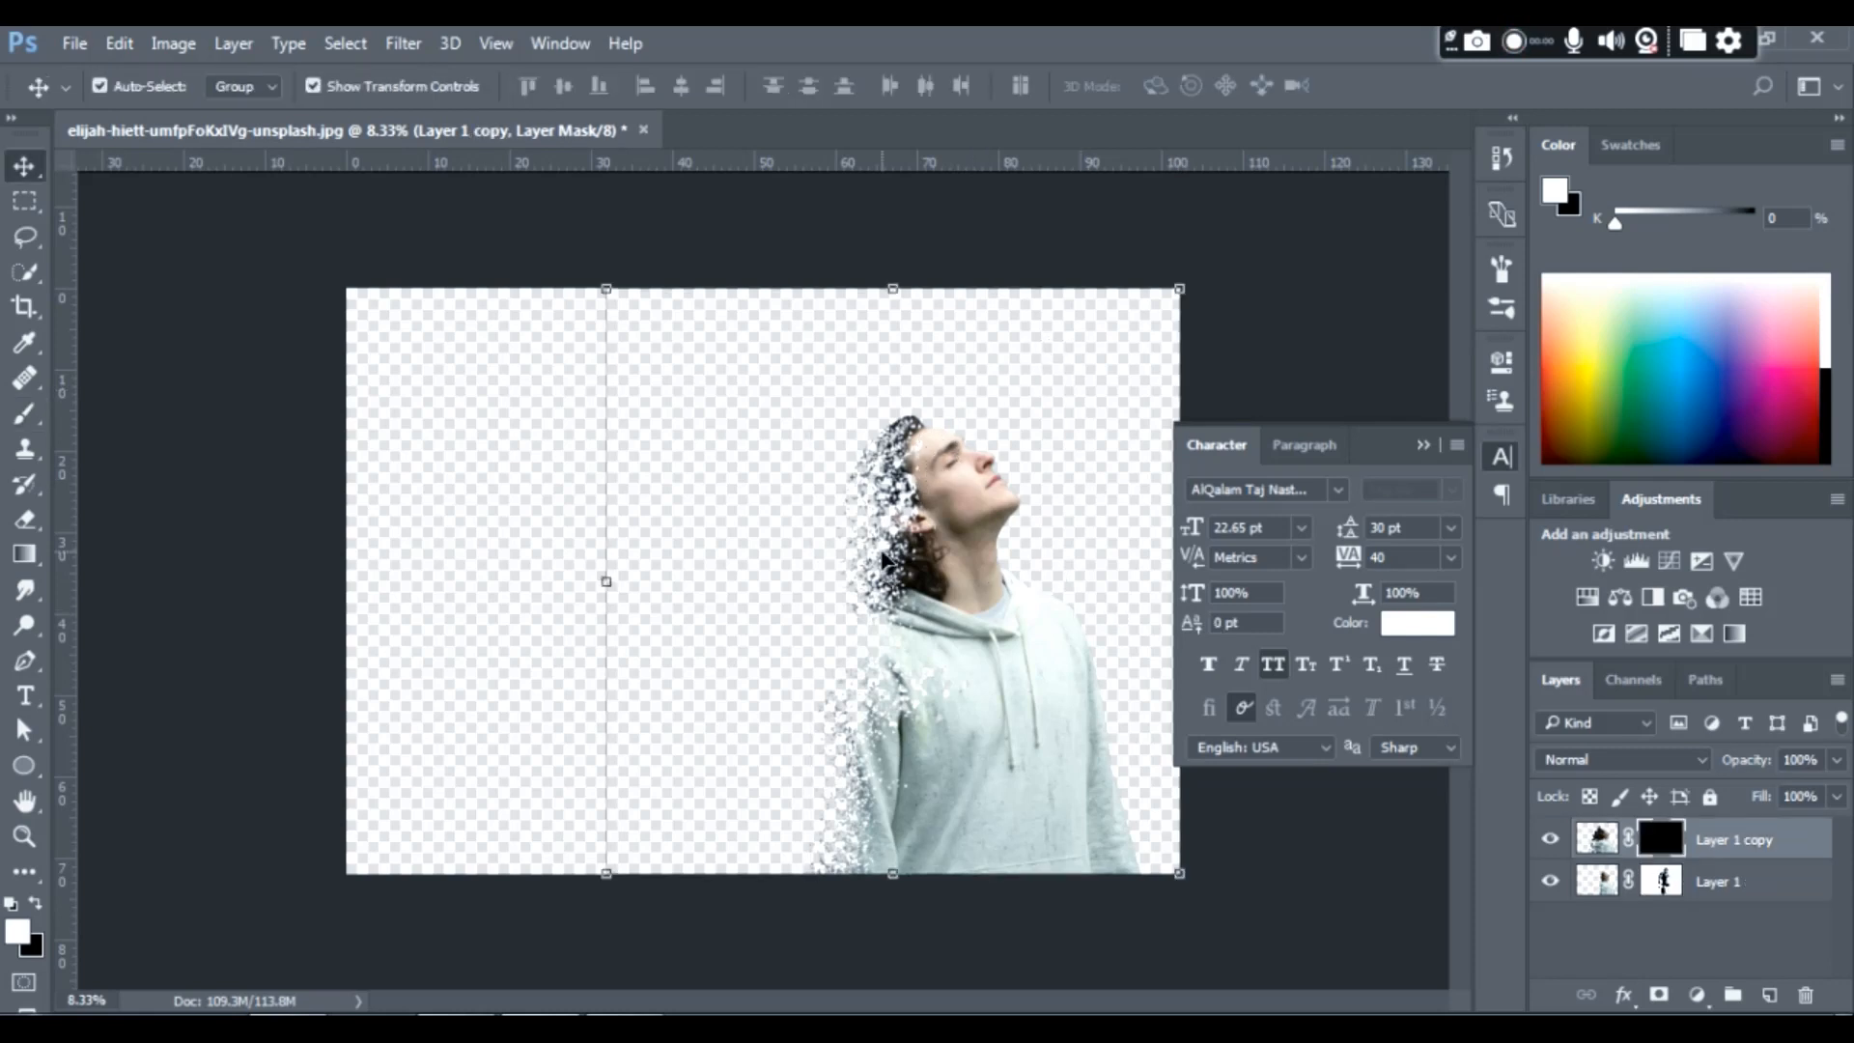
{"action": "key", "text": "b"}
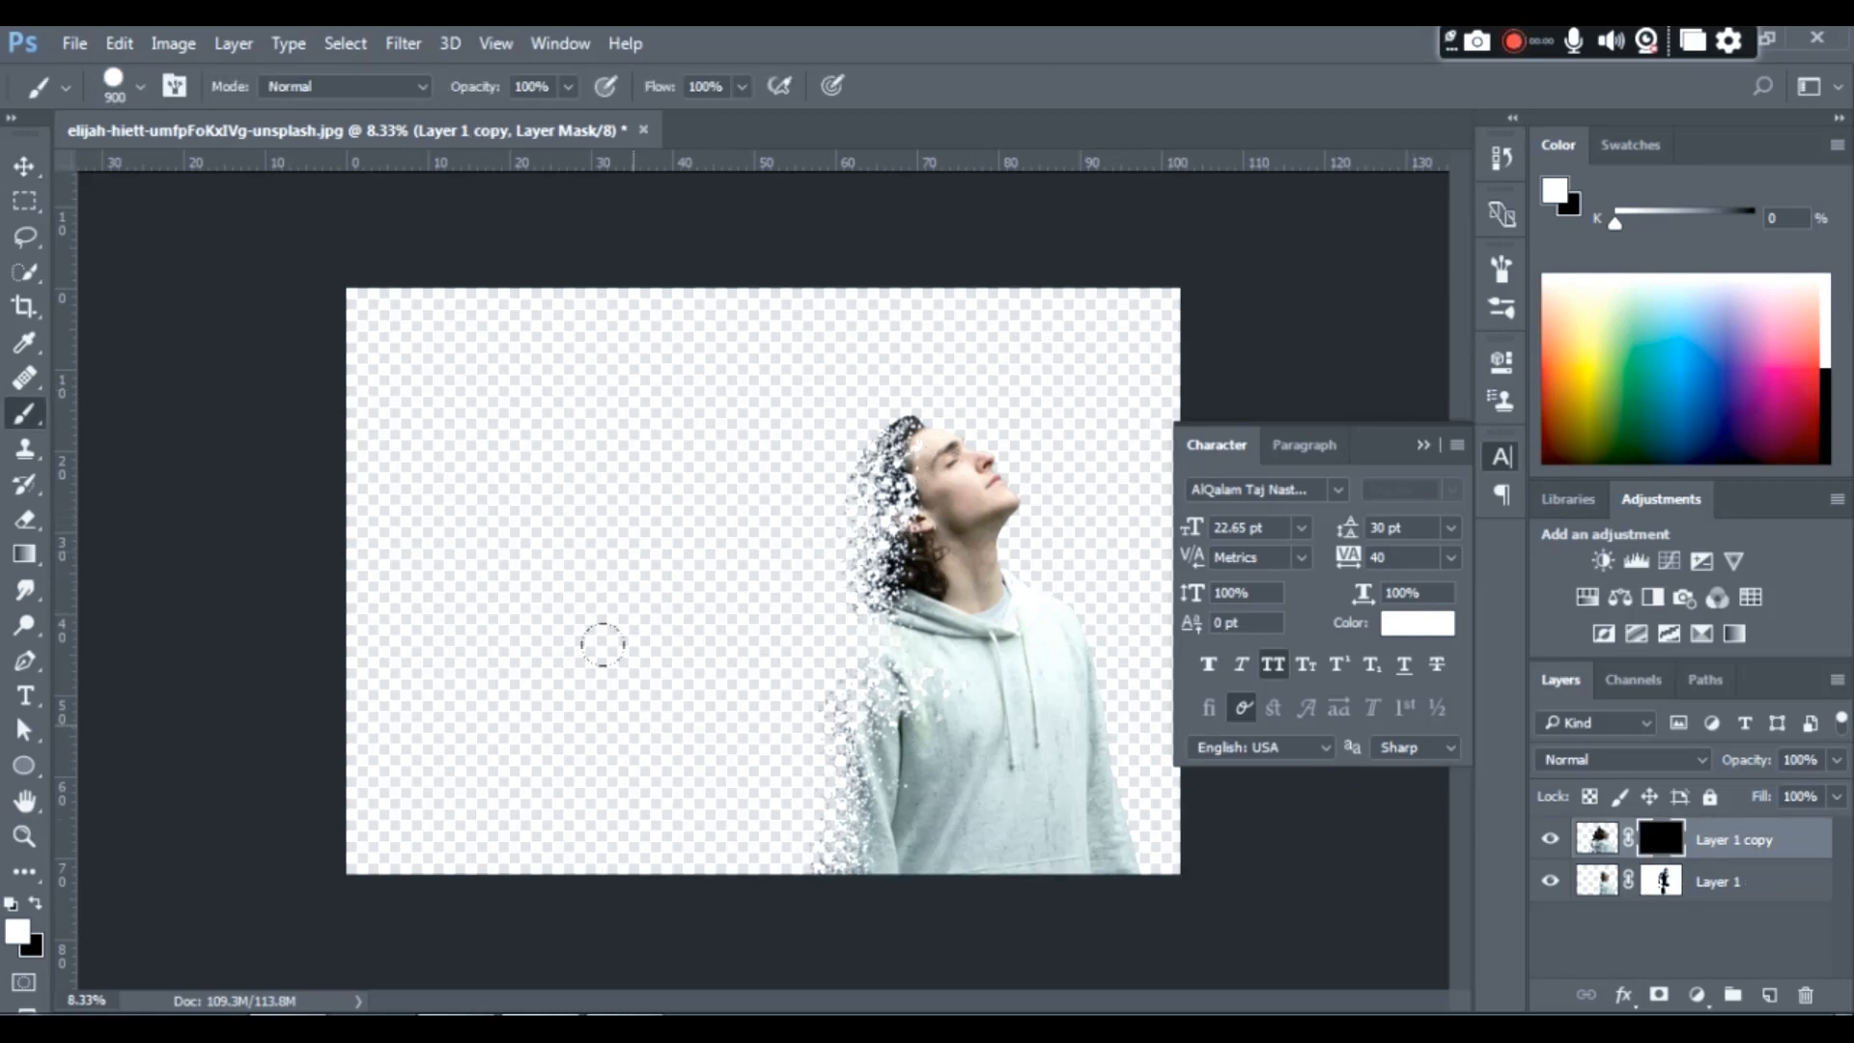
{"action": "right_click", "coordinate": [601, 505]}
{"action": "left_click", "coordinate": [731, 724]}
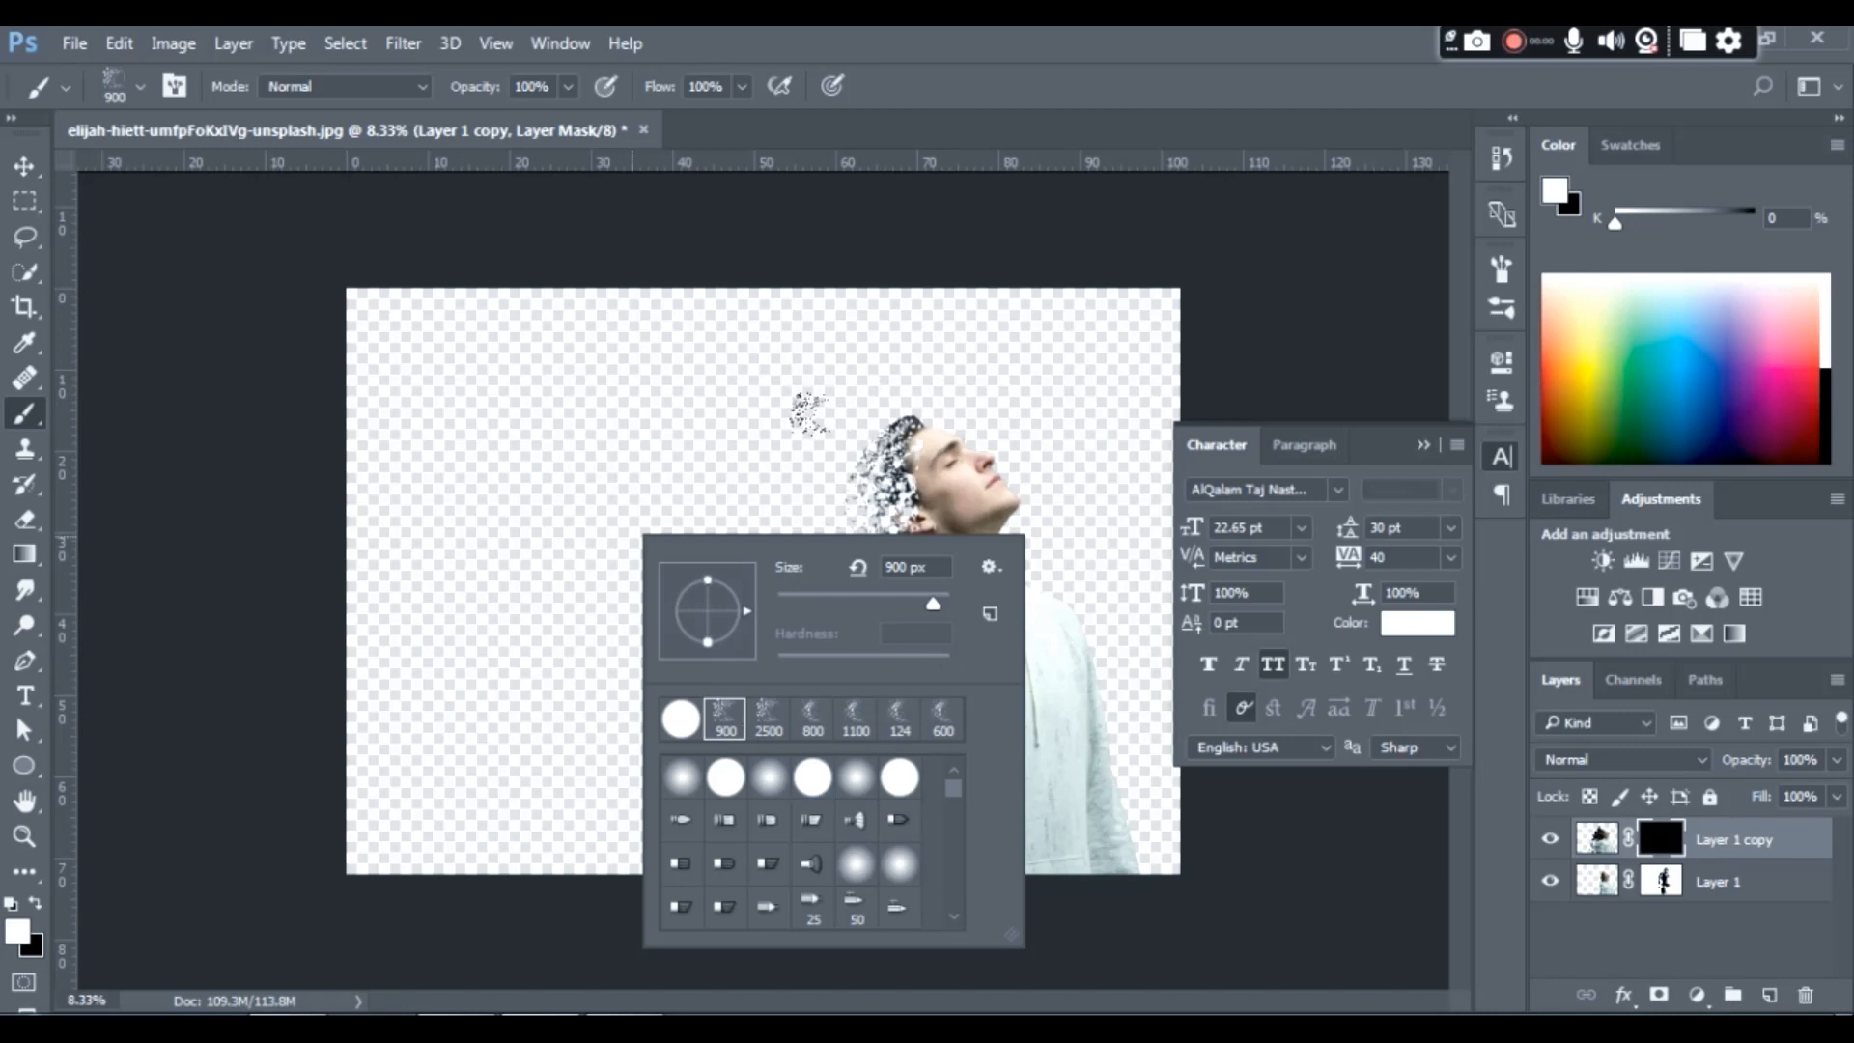
{"action": "left_click", "coordinate": [838, 443]}
{"action": "left_click", "coordinate": [851, 489]}
{"action": "left_click", "coordinate": [860, 452]}
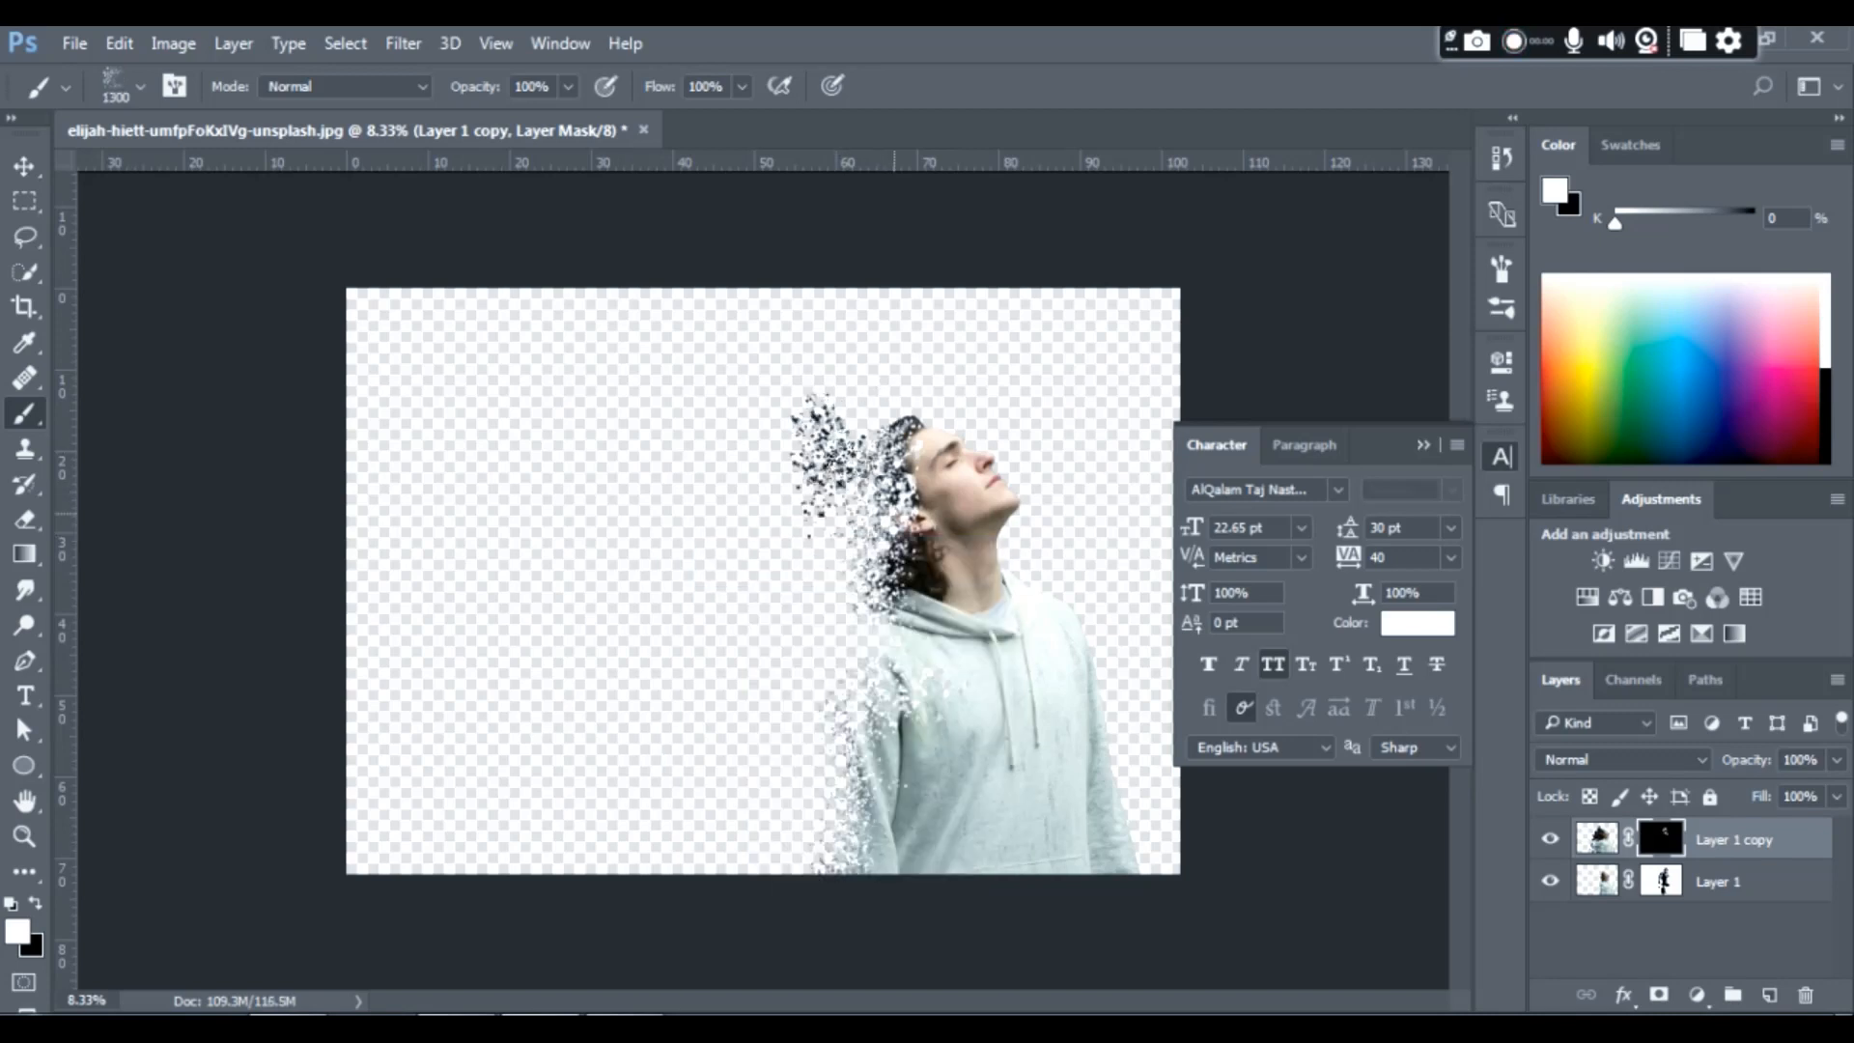
{"action": "left_click", "coordinate": [852, 490]}
{"action": "left_click", "coordinate": [838, 573]}
{"action": "left_click", "coordinate": [841, 581]}
{"action": "left_click", "coordinate": [873, 638]}
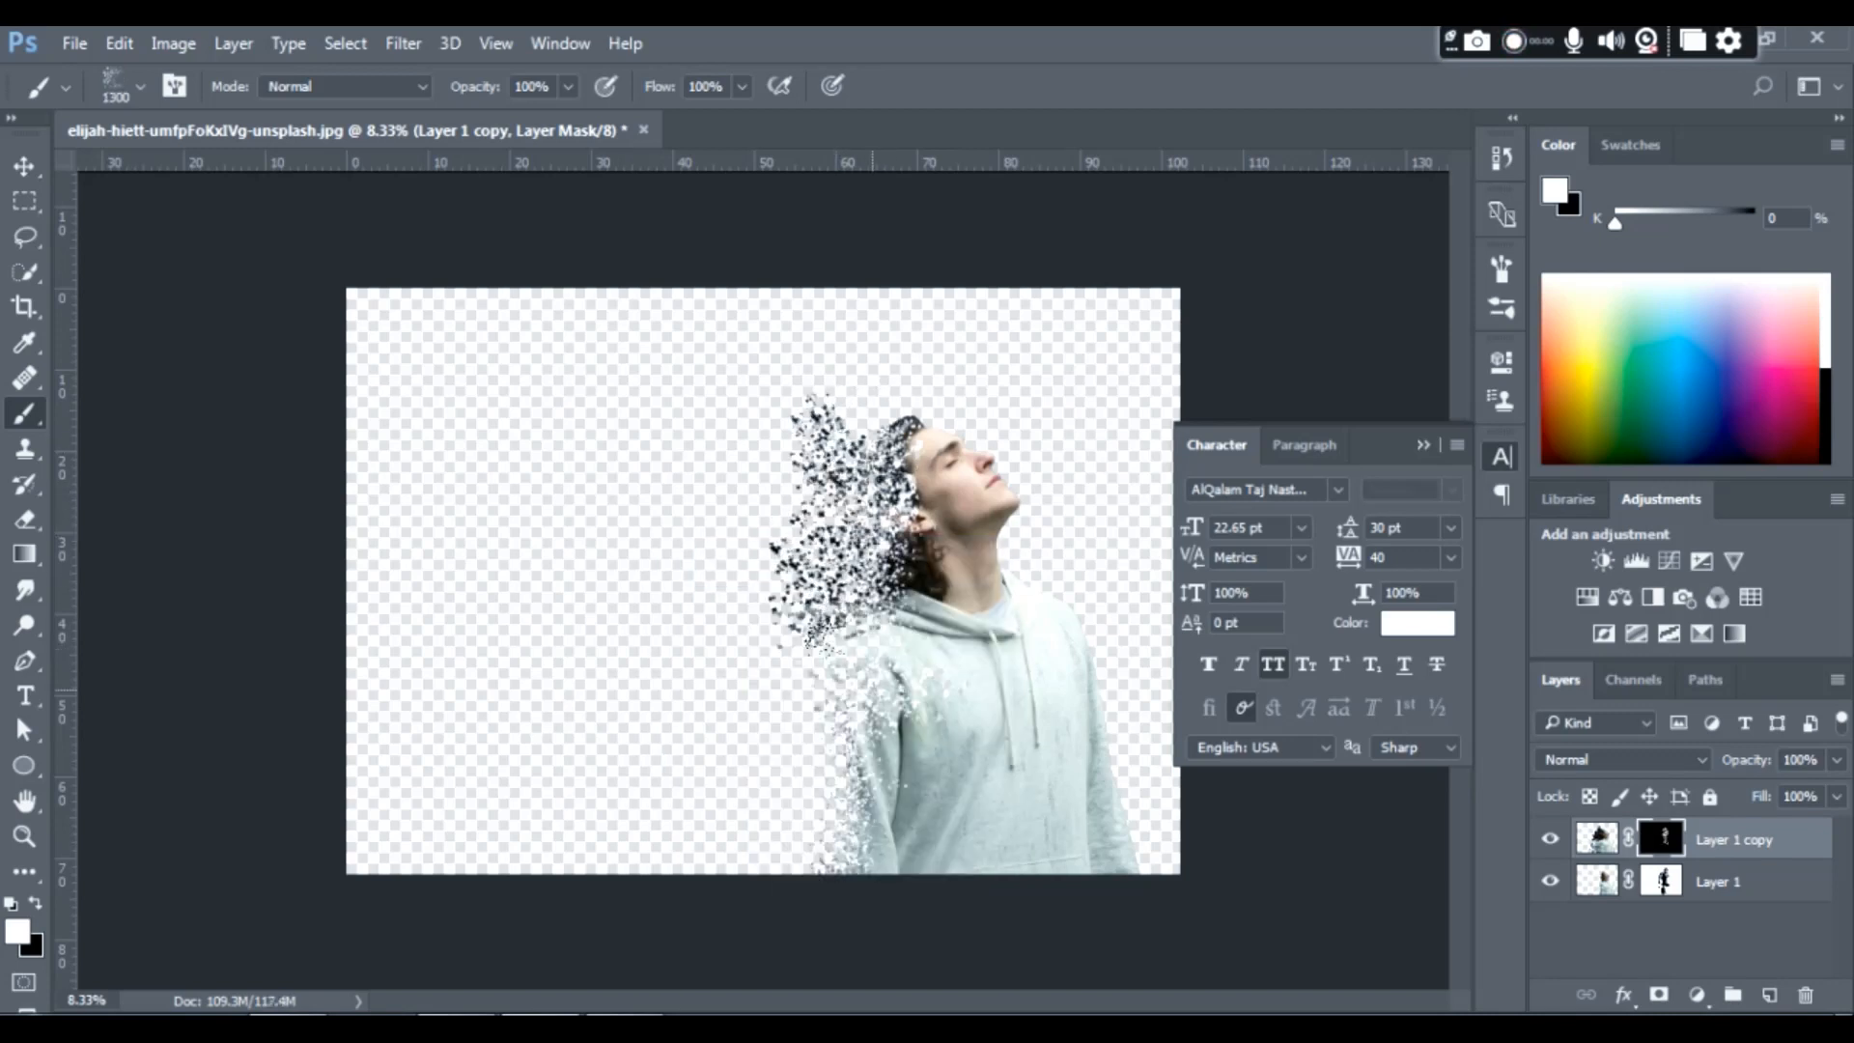
- Reveal hoodie fragments behind the shoulder and sleeve down to the image's lower edge, and add more hair fragments behind the head
{"action": "left_click", "coordinate": [842, 685]}
{"action": "left_click", "coordinate": [836, 752]}
{"action": "left_click", "coordinate": [842, 801]}
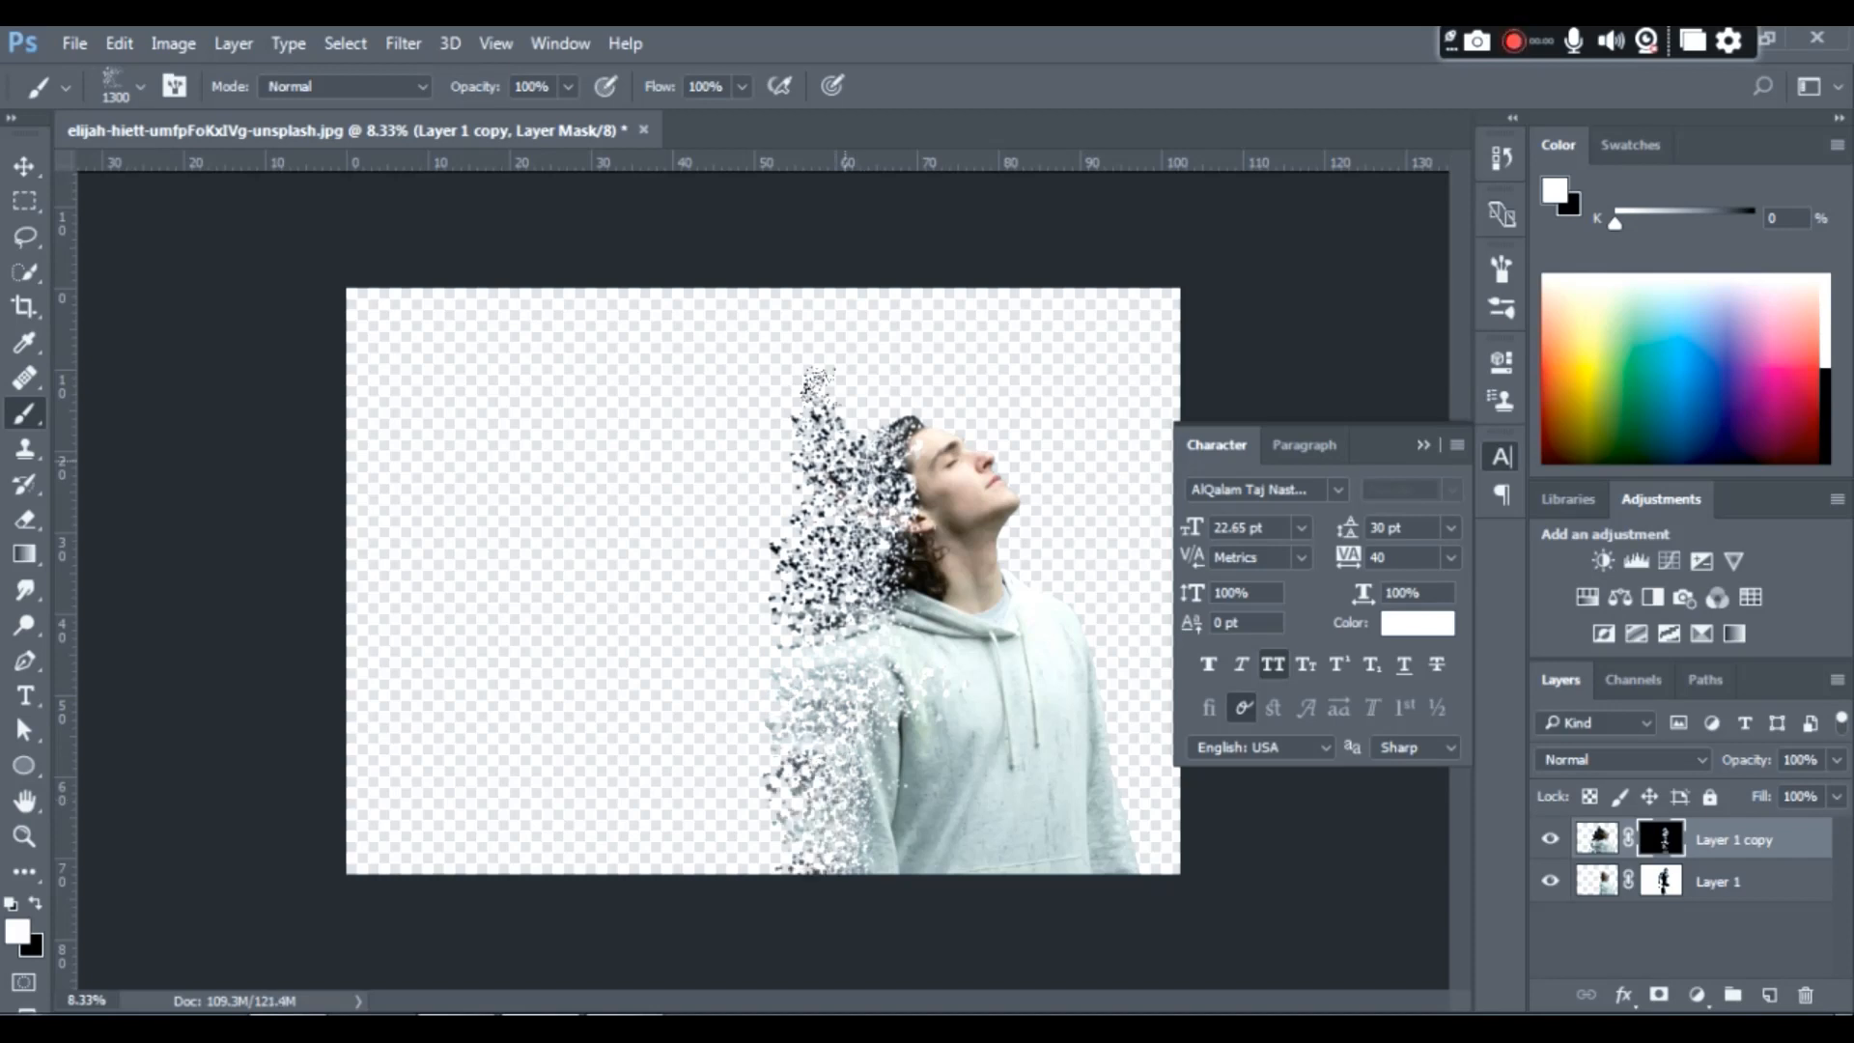
{"action": "left_click", "coordinate": [859, 451]}
{"action": "left_click", "coordinate": [812, 559]}
{"action": "left_click", "coordinate": [853, 625]}
{"action": "left_click", "coordinate": [839, 858]}
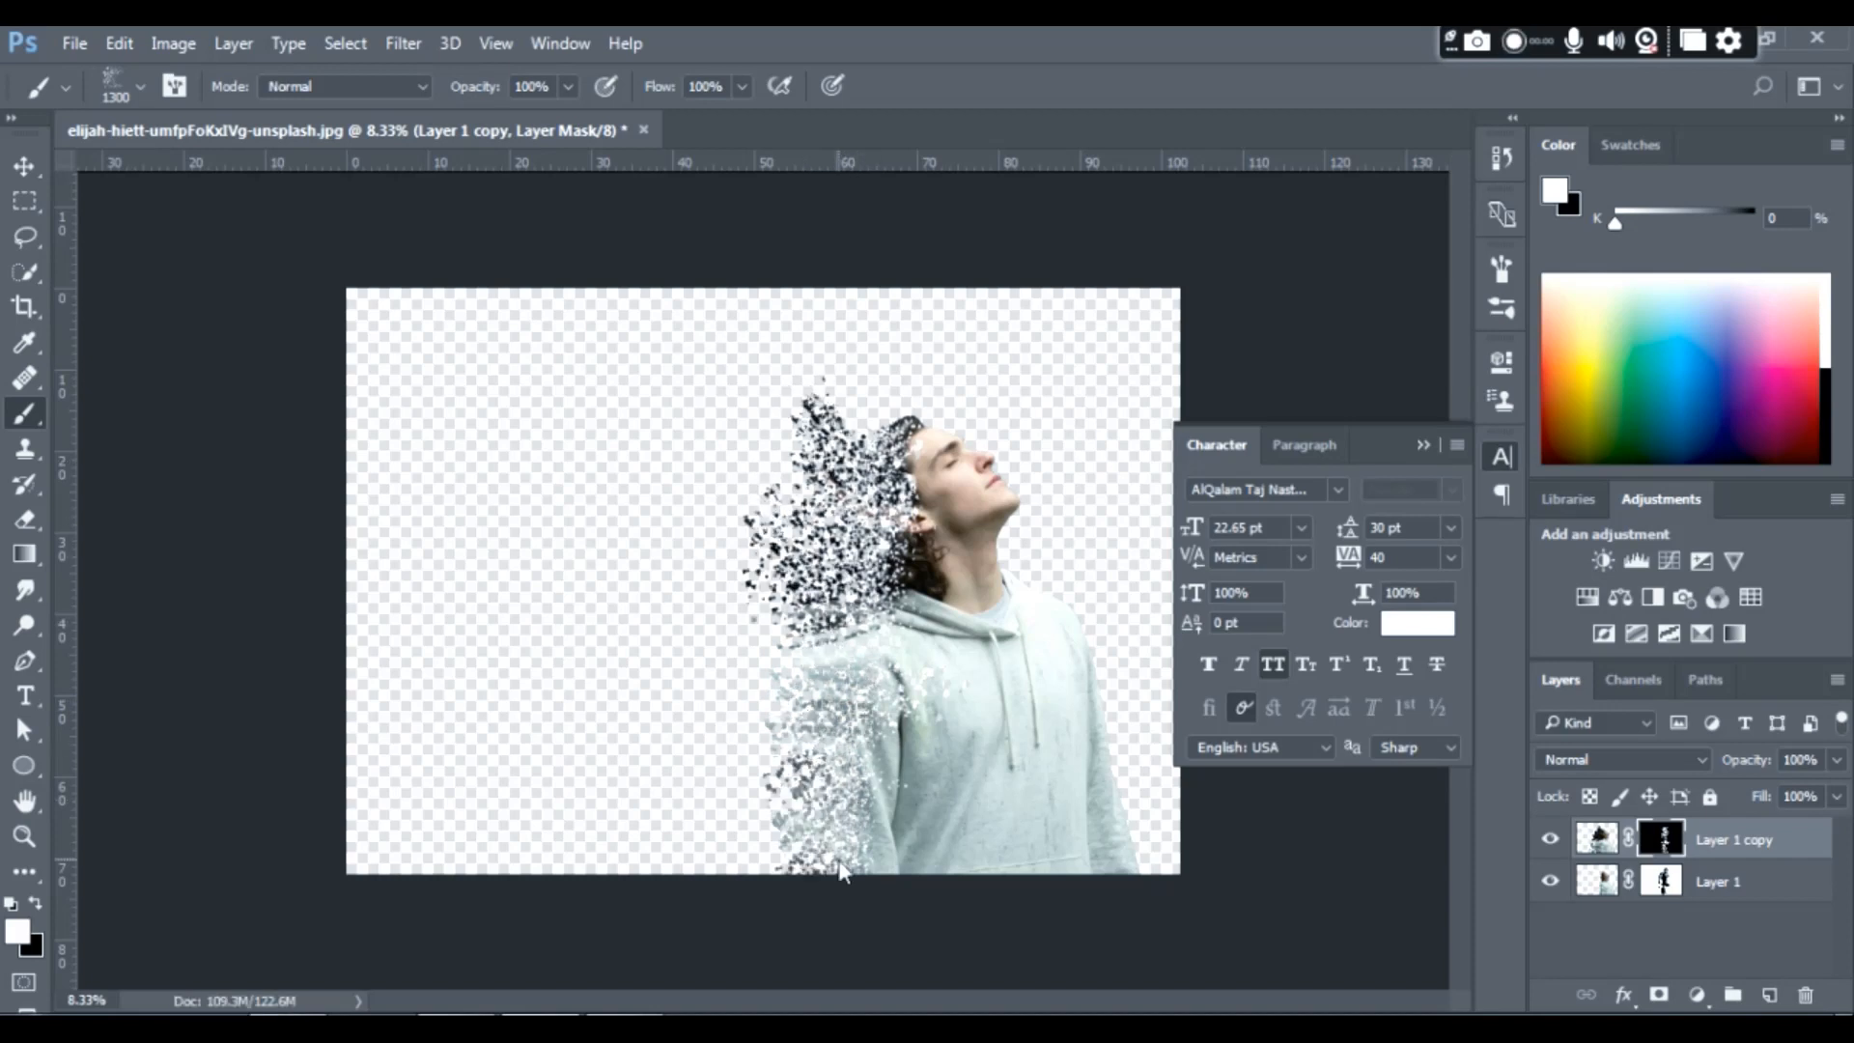
{"action": "left_click", "coordinate": [819, 873]}
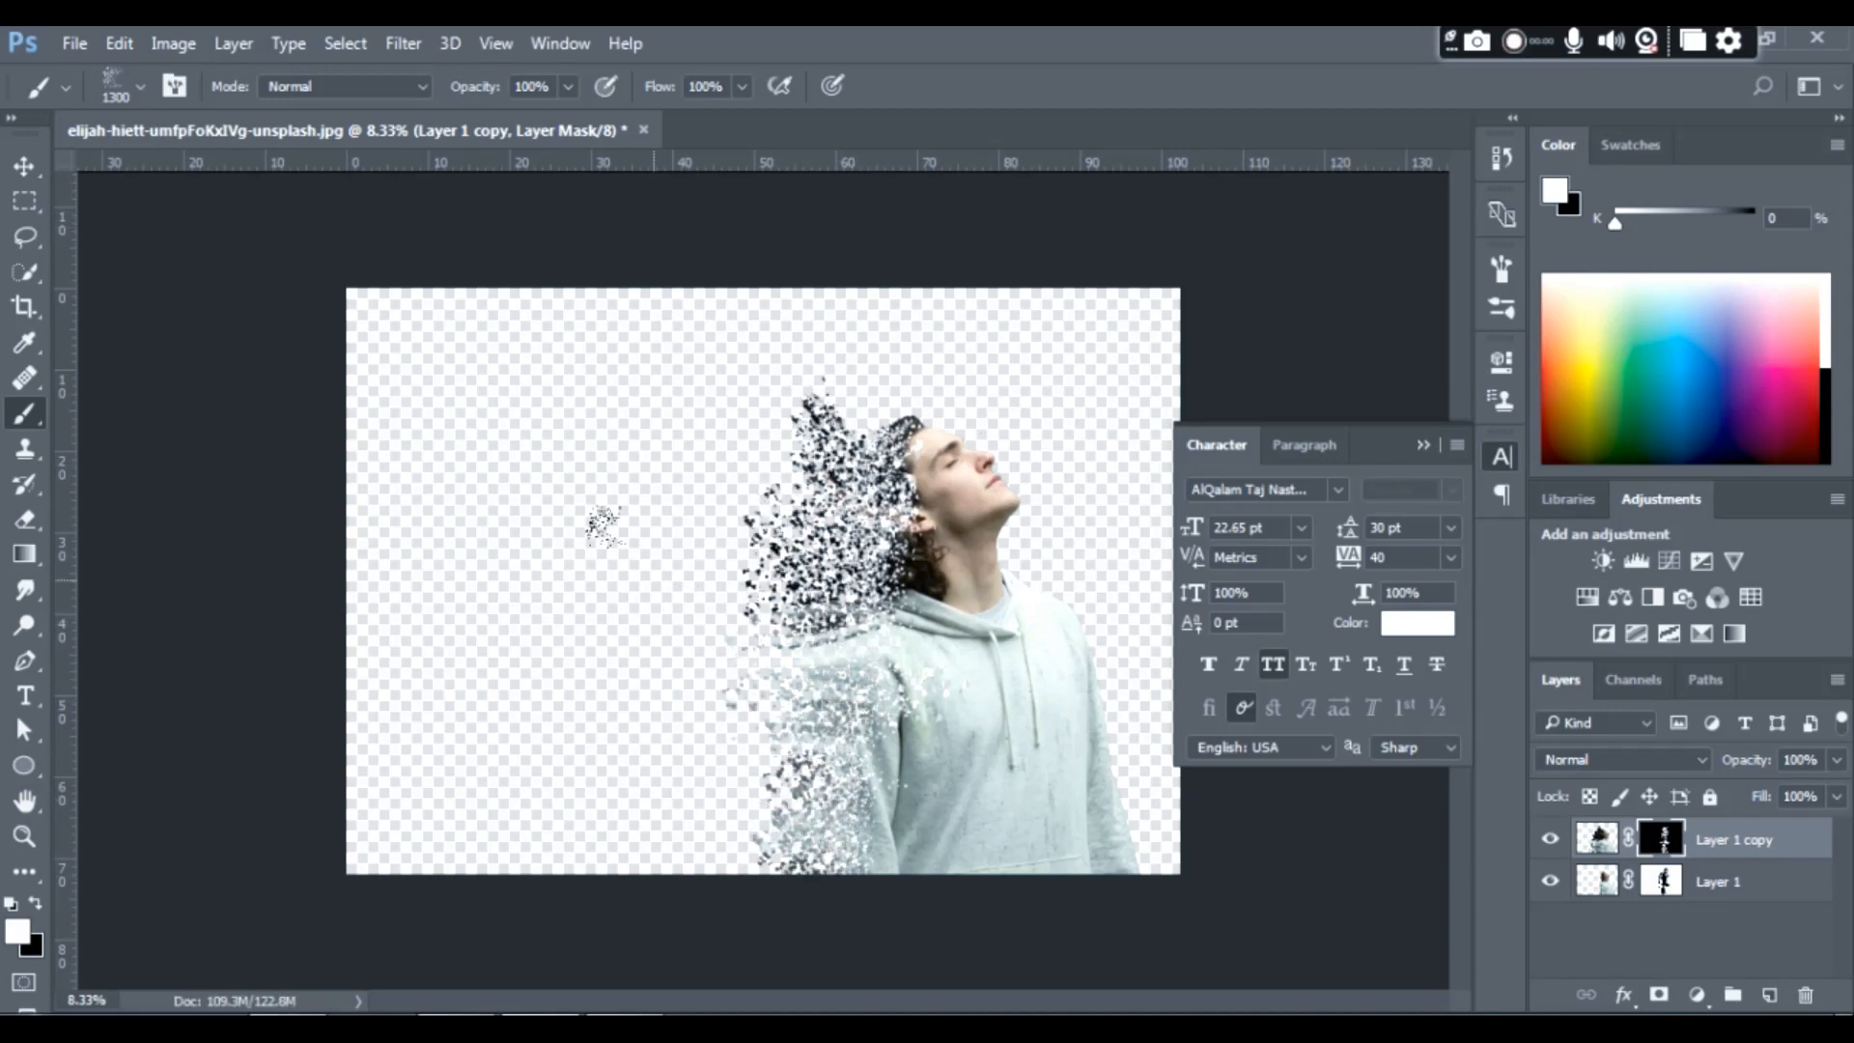
- Scatter white dispersion stamps farther behind the sleeve on Layer 1 copy's mask, then leave the brush and deselect the layers
{"action": "left_click", "coordinate": [645, 725]}
{"action": "left_click", "coordinate": [641, 804]}
{"action": "left_click", "coordinate": [707, 772]}
{"action": "key", "text": "v"}
{"action": "left_click", "coordinate": [1329, 232]}
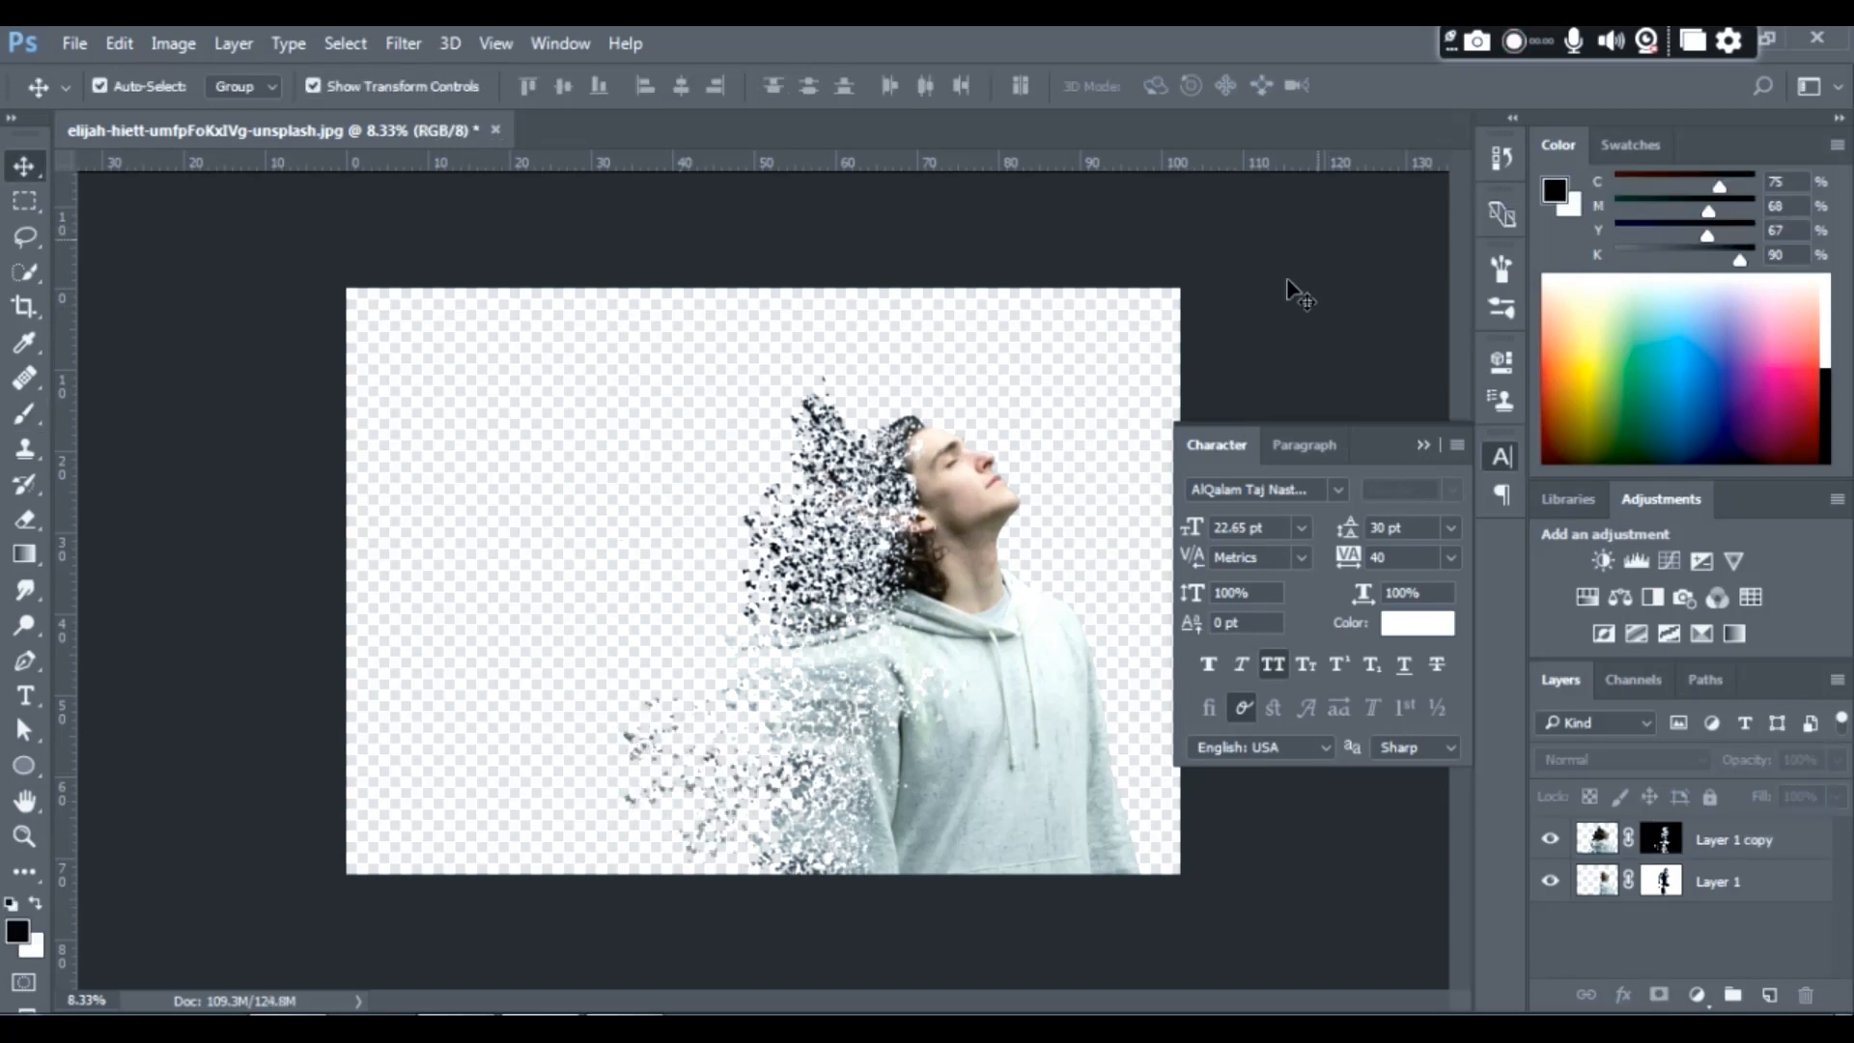
- Select both layers of the man and add a Gradient fill layer above them
{"action": "left_click_drag", "start_coordinate": [1295, 342], "coordinate": [642, 910]}
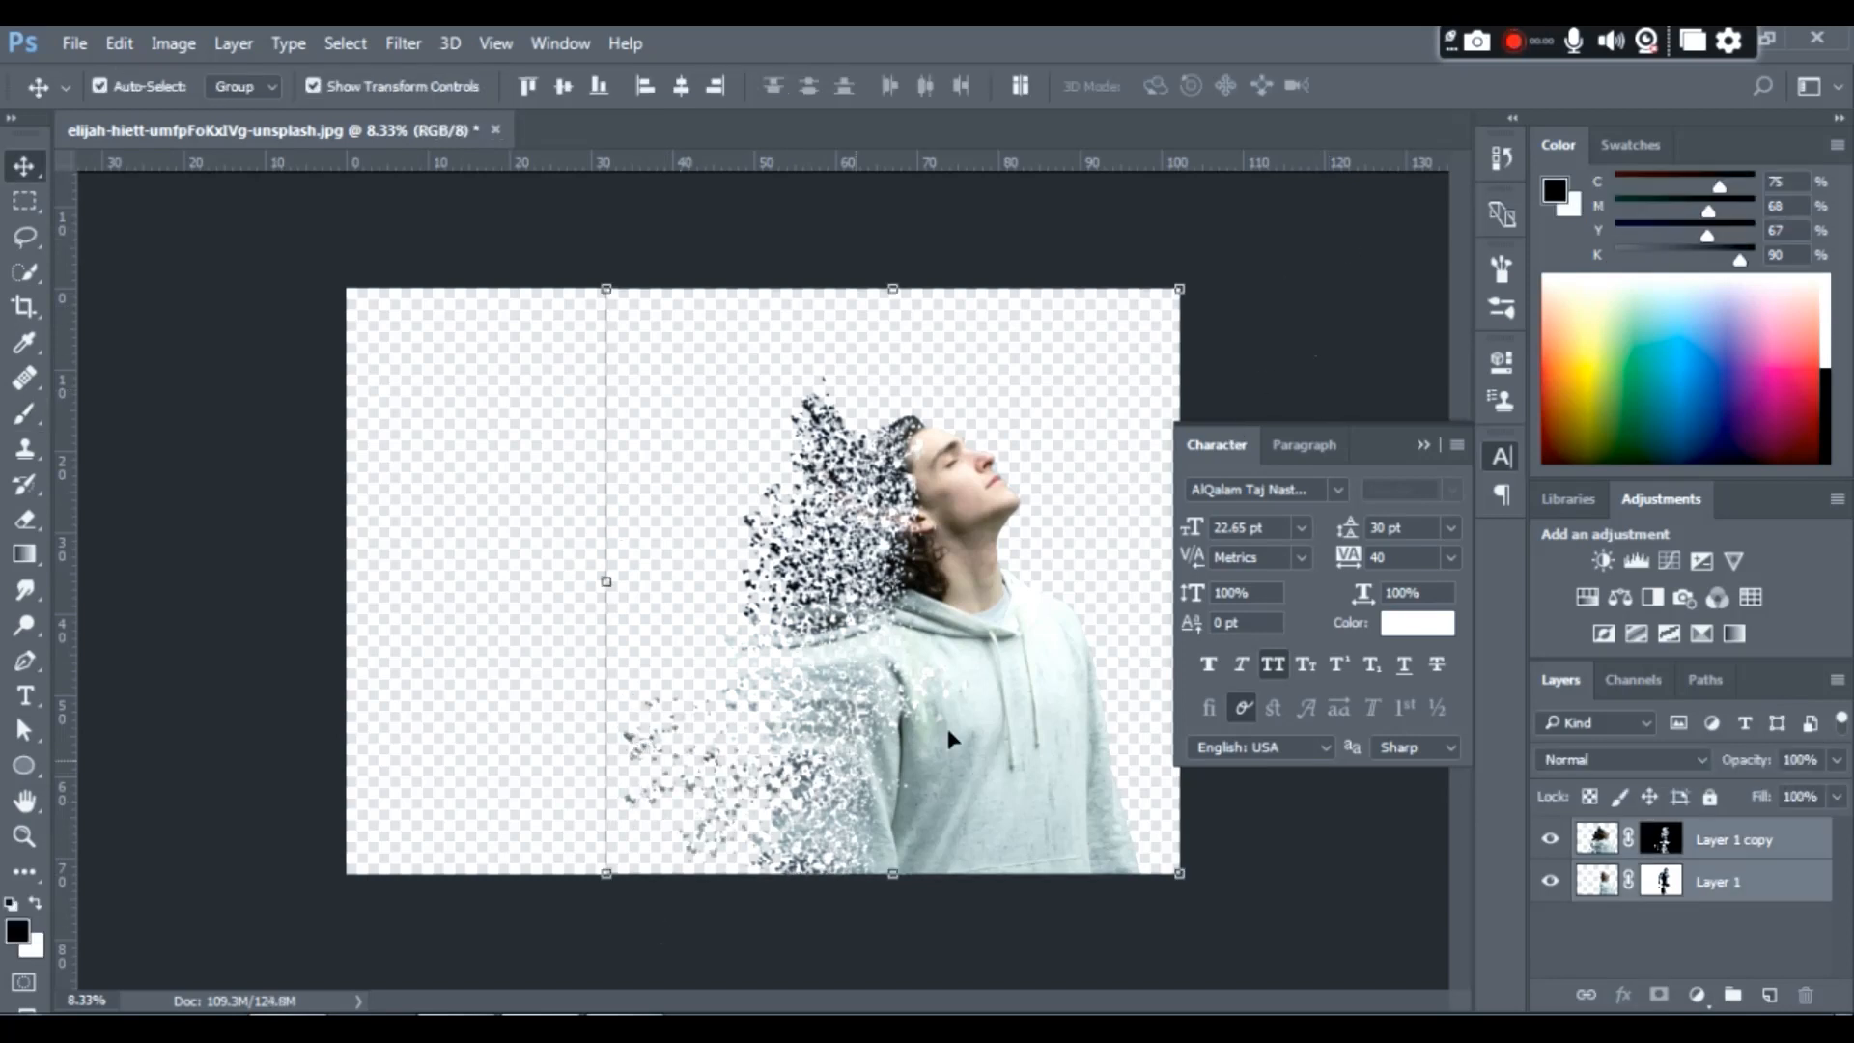
{"action": "left_click", "coordinate": [1697, 995]}
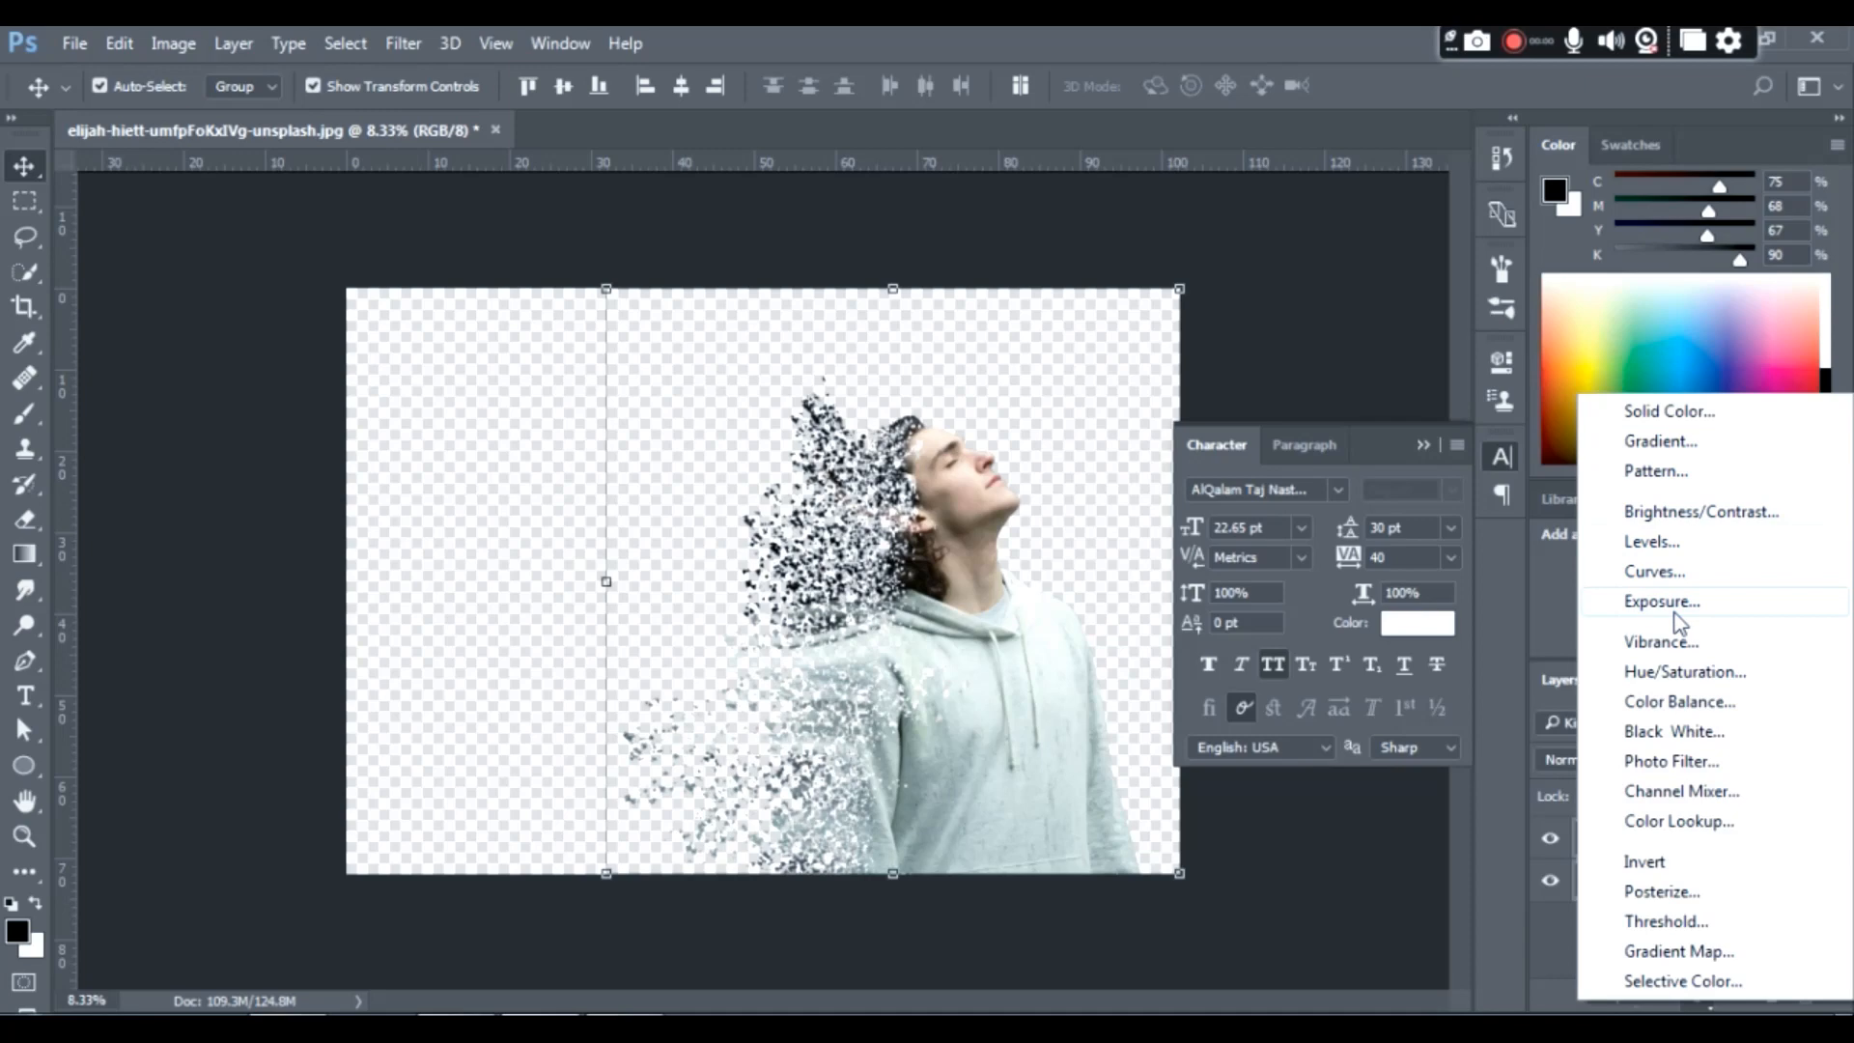
{"action": "left_click", "coordinate": [1661, 442]}
- Apply the black-to-white preset to the fill's gradient and recolour its black stop to light grey
{"action": "left_click", "coordinate": [1248, 215]}
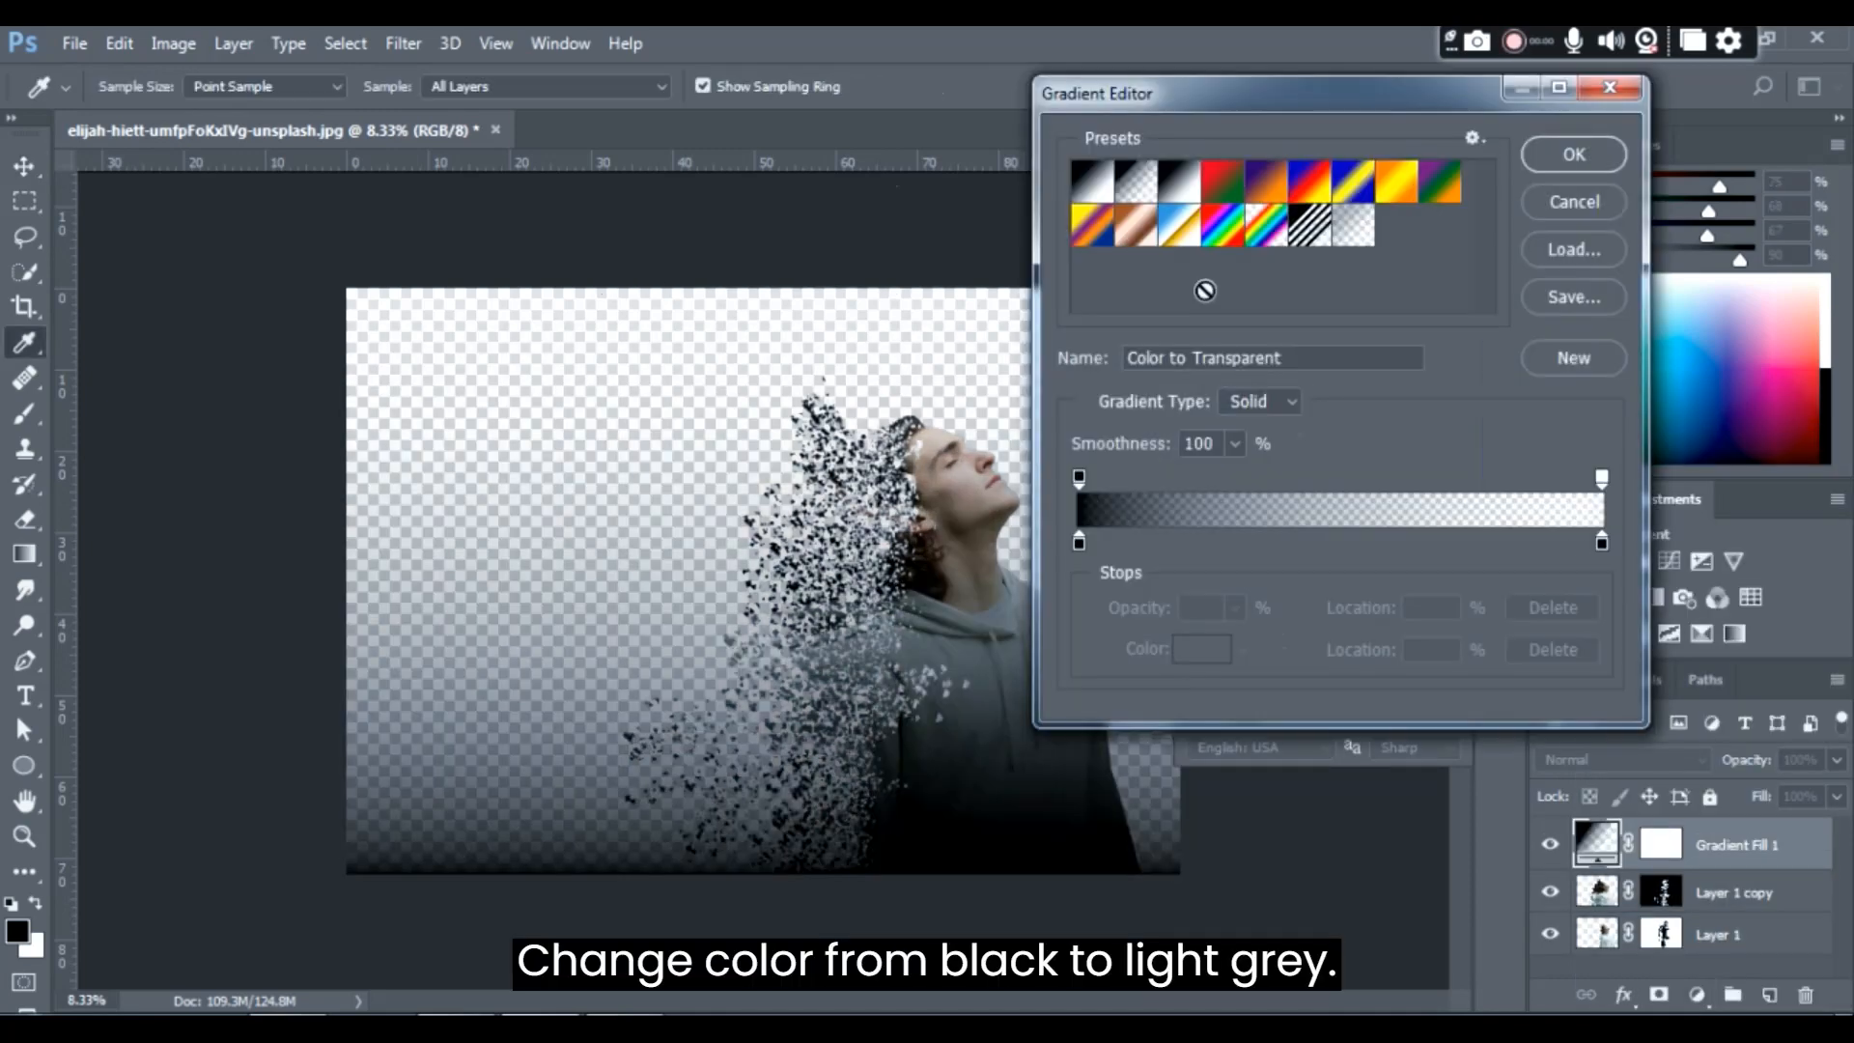
{"action": "left_click", "coordinate": [1091, 182]}
{"action": "left_click", "coordinate": [1078, 542]}
{"action": "double_click", "coordinate": [1080, 542]}
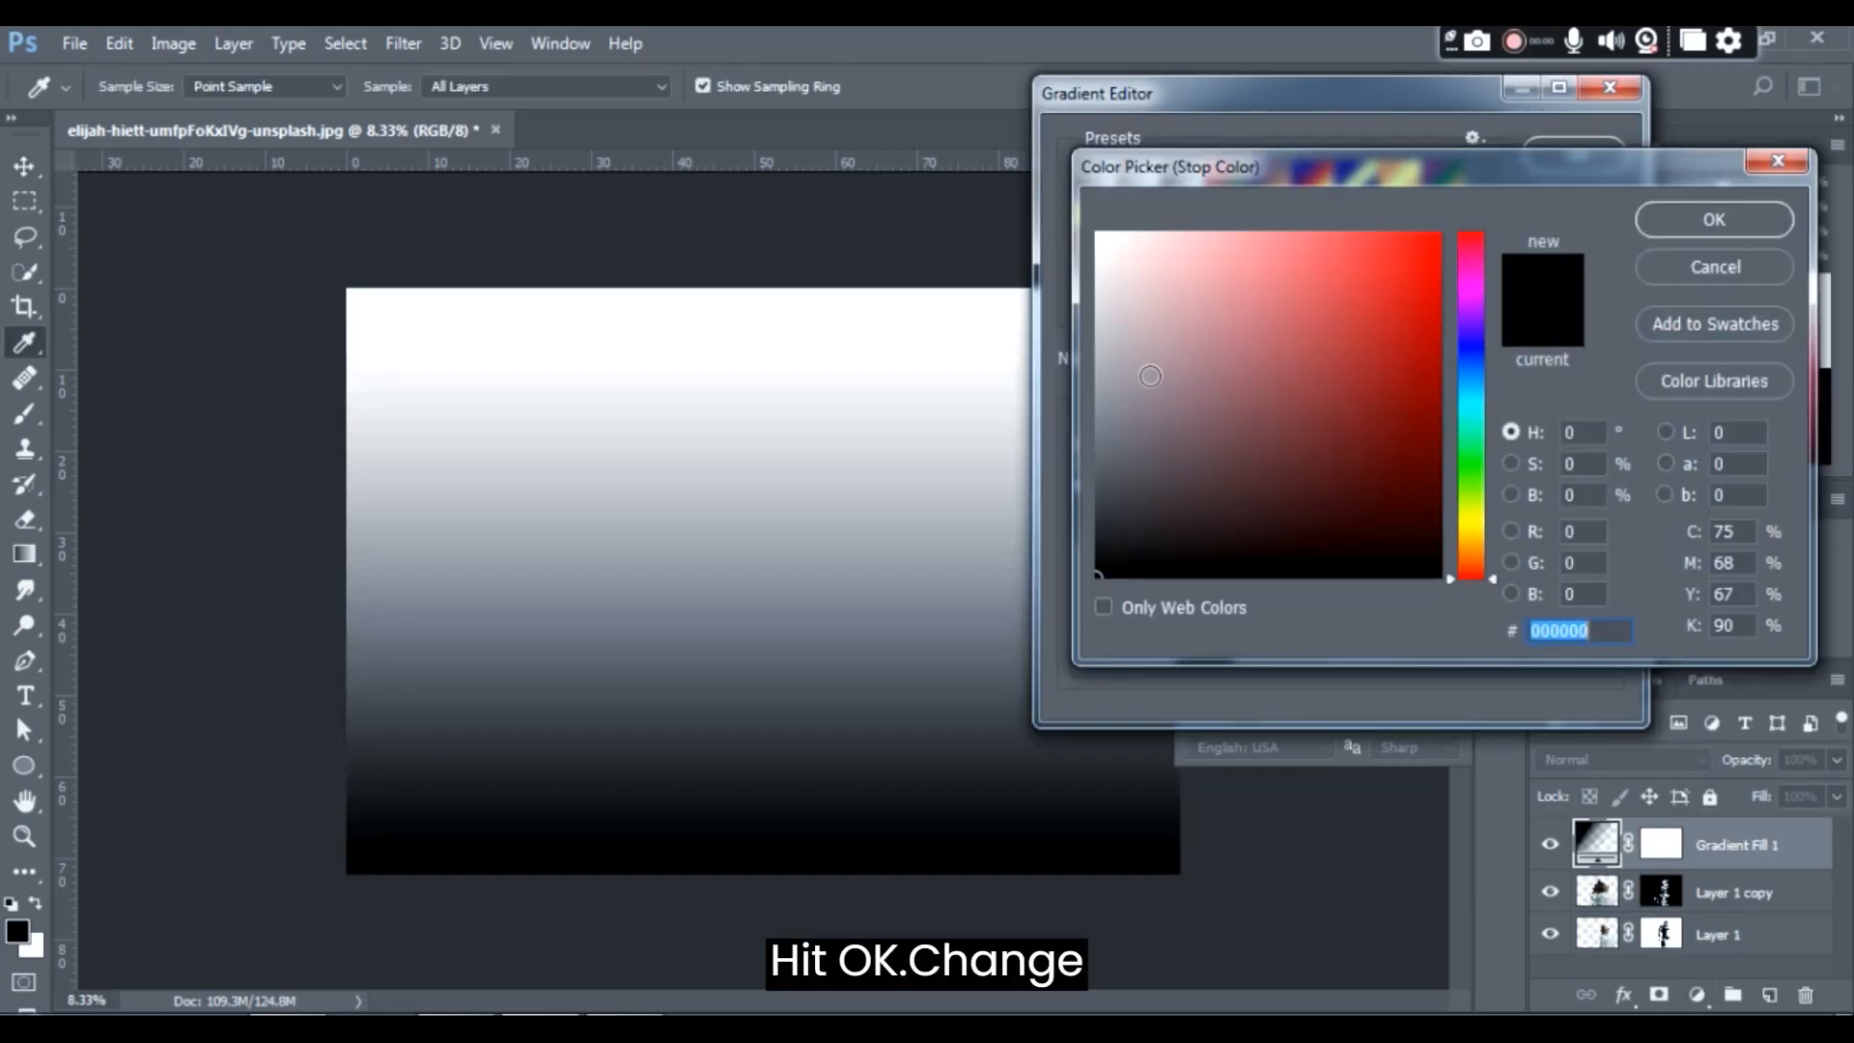
{"action": "left_click", "coordinate": [1125, 372]}
{"action": "left_click", "coordinate": [1655, 215]}
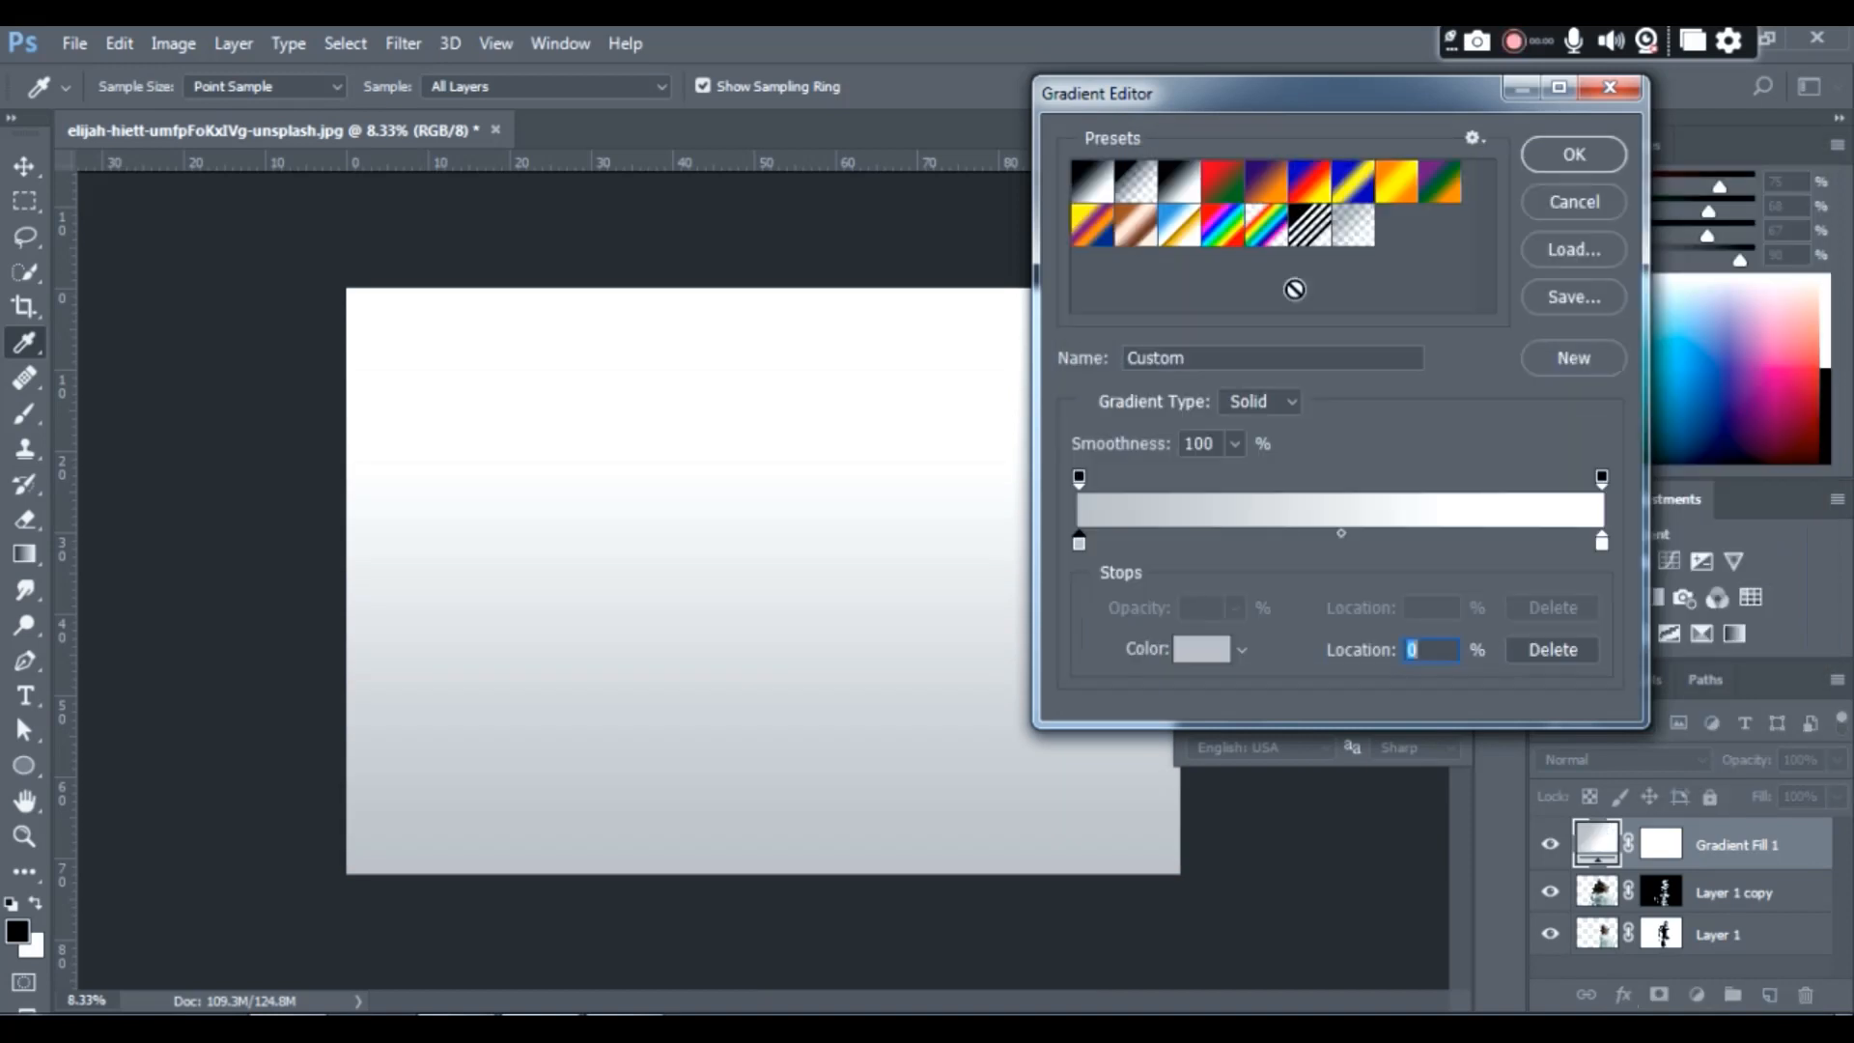
{"action": "key", "text": "Return"}
- Set the gradient fill's angle to -155.22° and confirm the fill
{"action": "left_click", "coordinate": [1203, 293]}
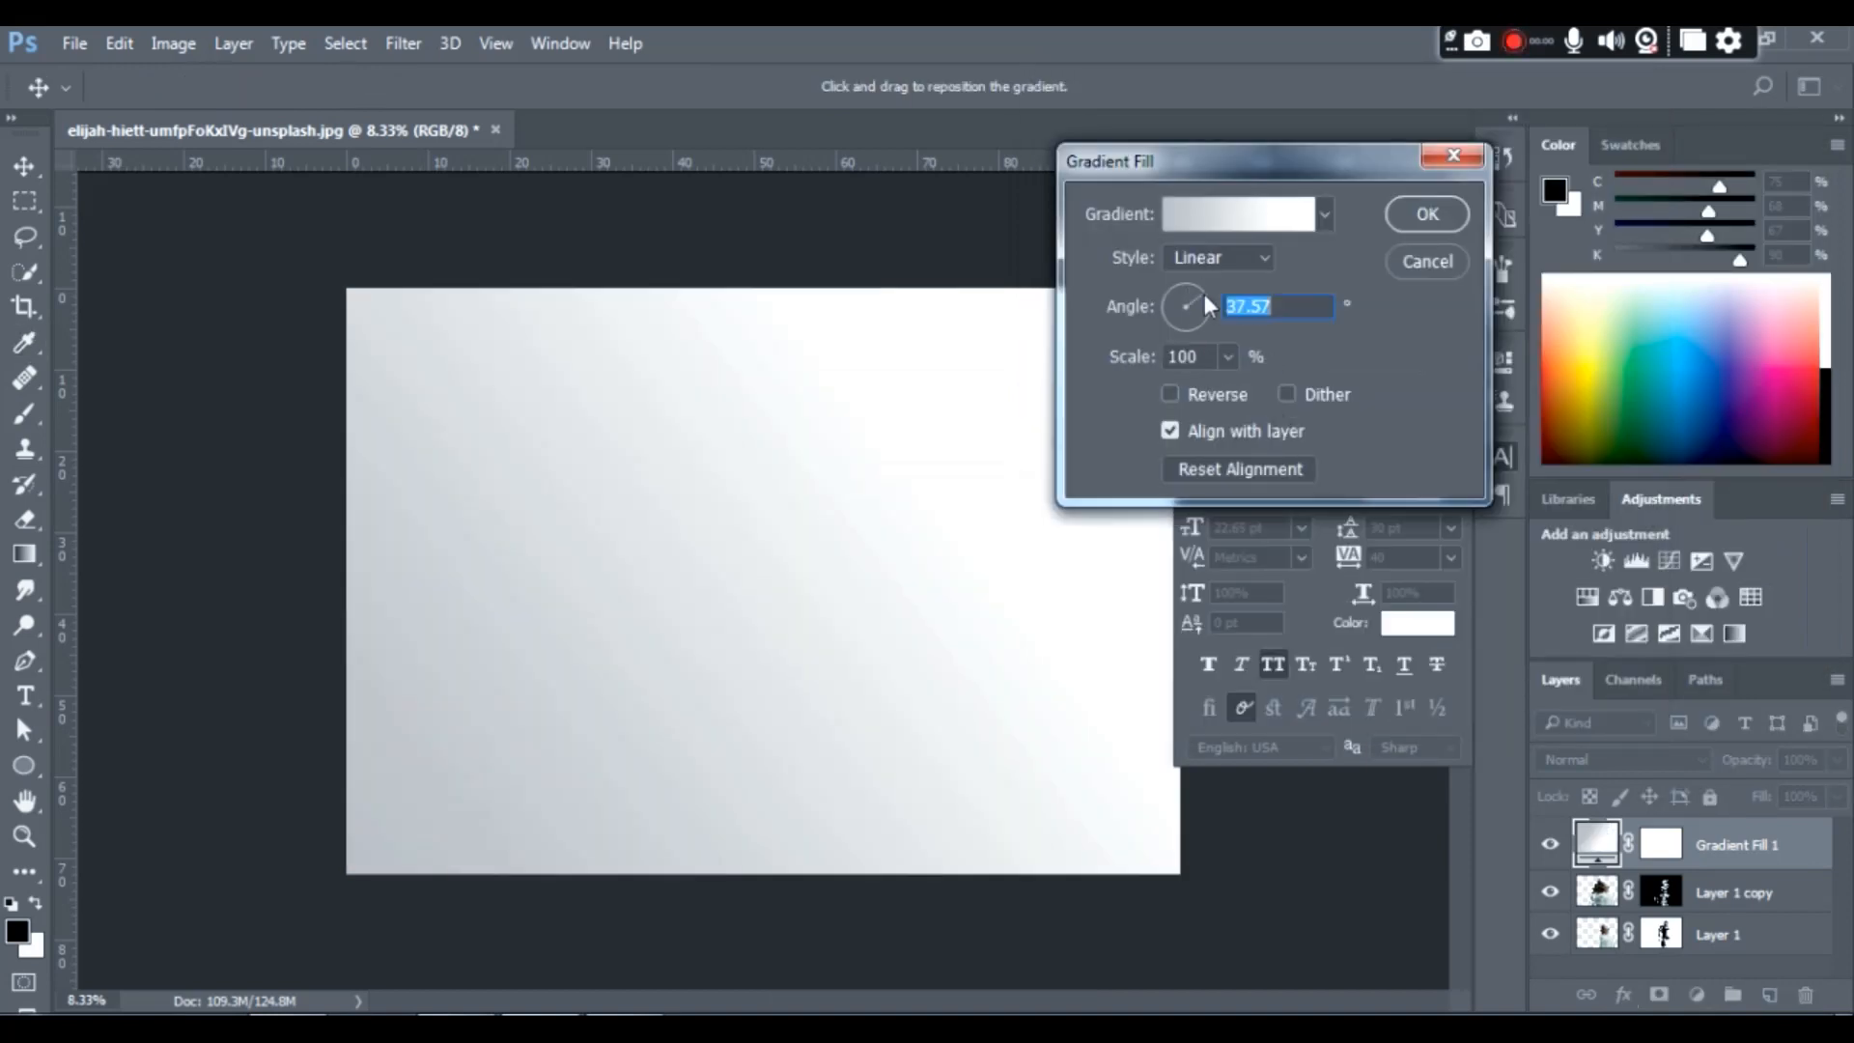
{"action": "left_click_drag", "start_coordinate": [1203, 294], "coordinate": [1168, 315]}
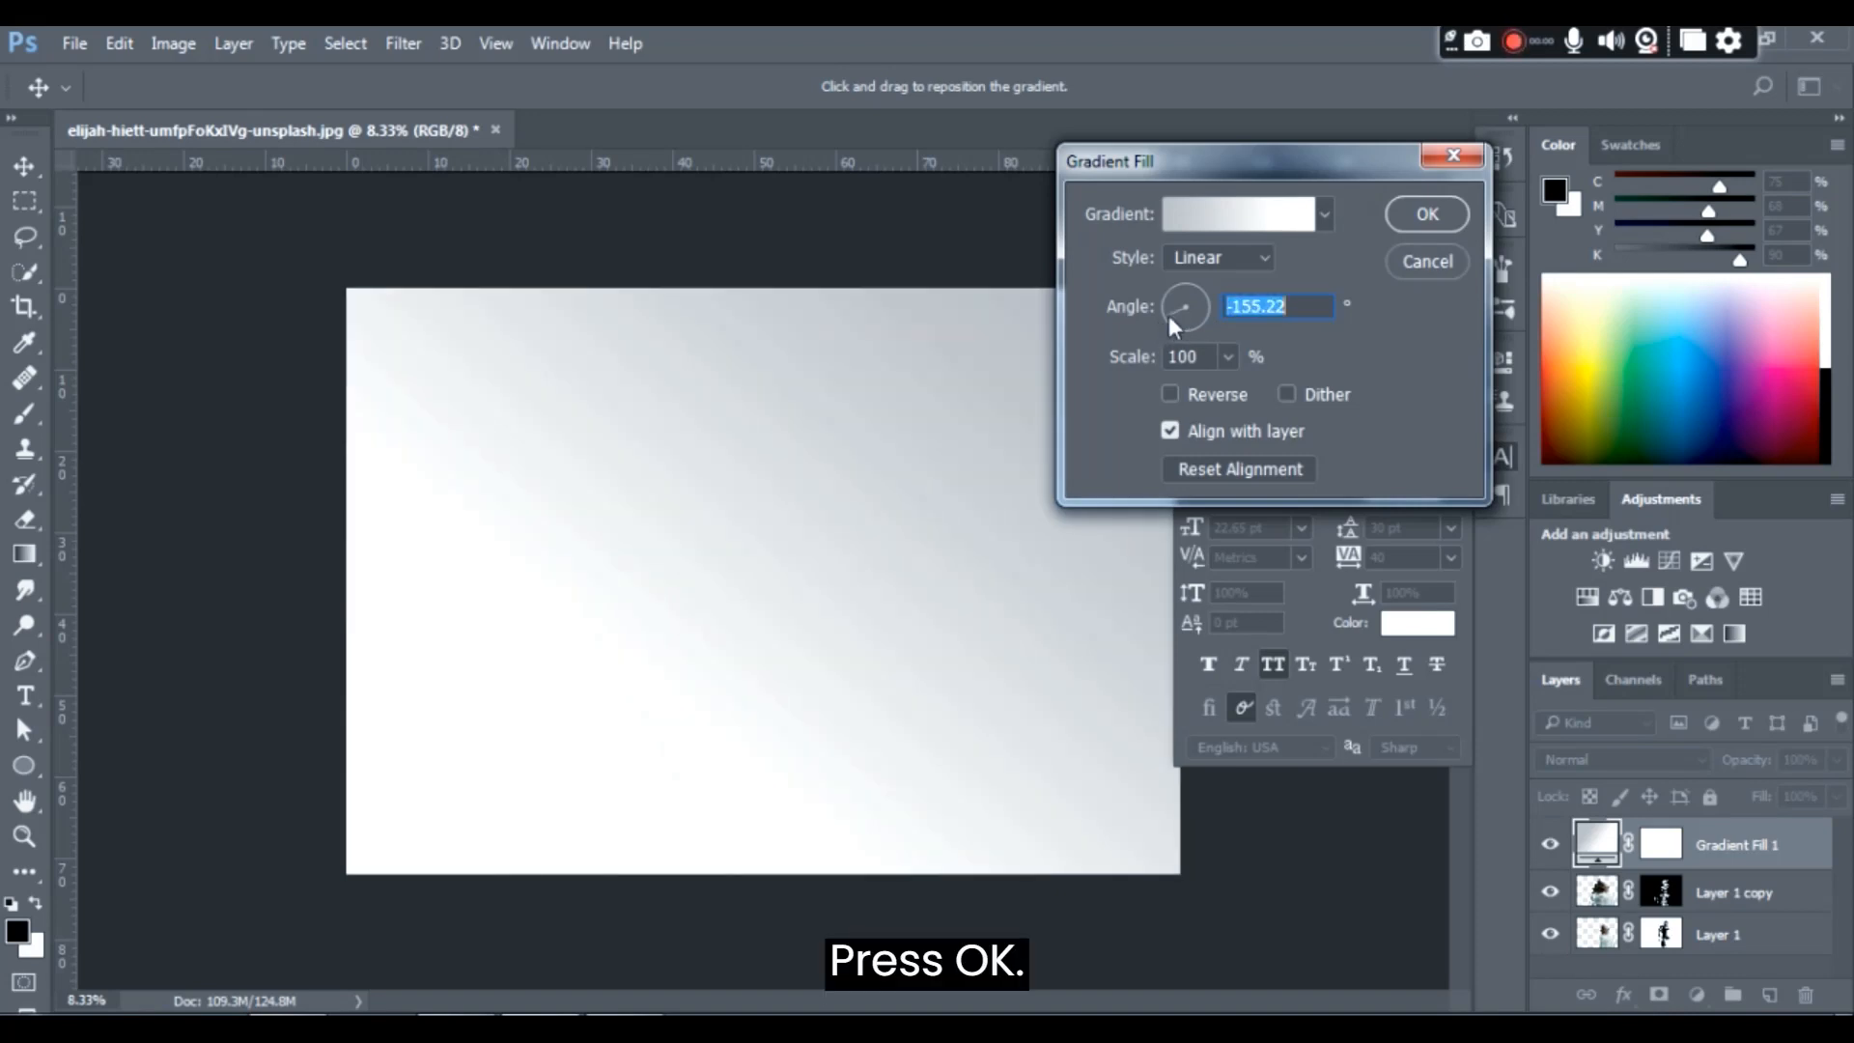
{"action": "left_click", "coordinate": [1423, 216]}
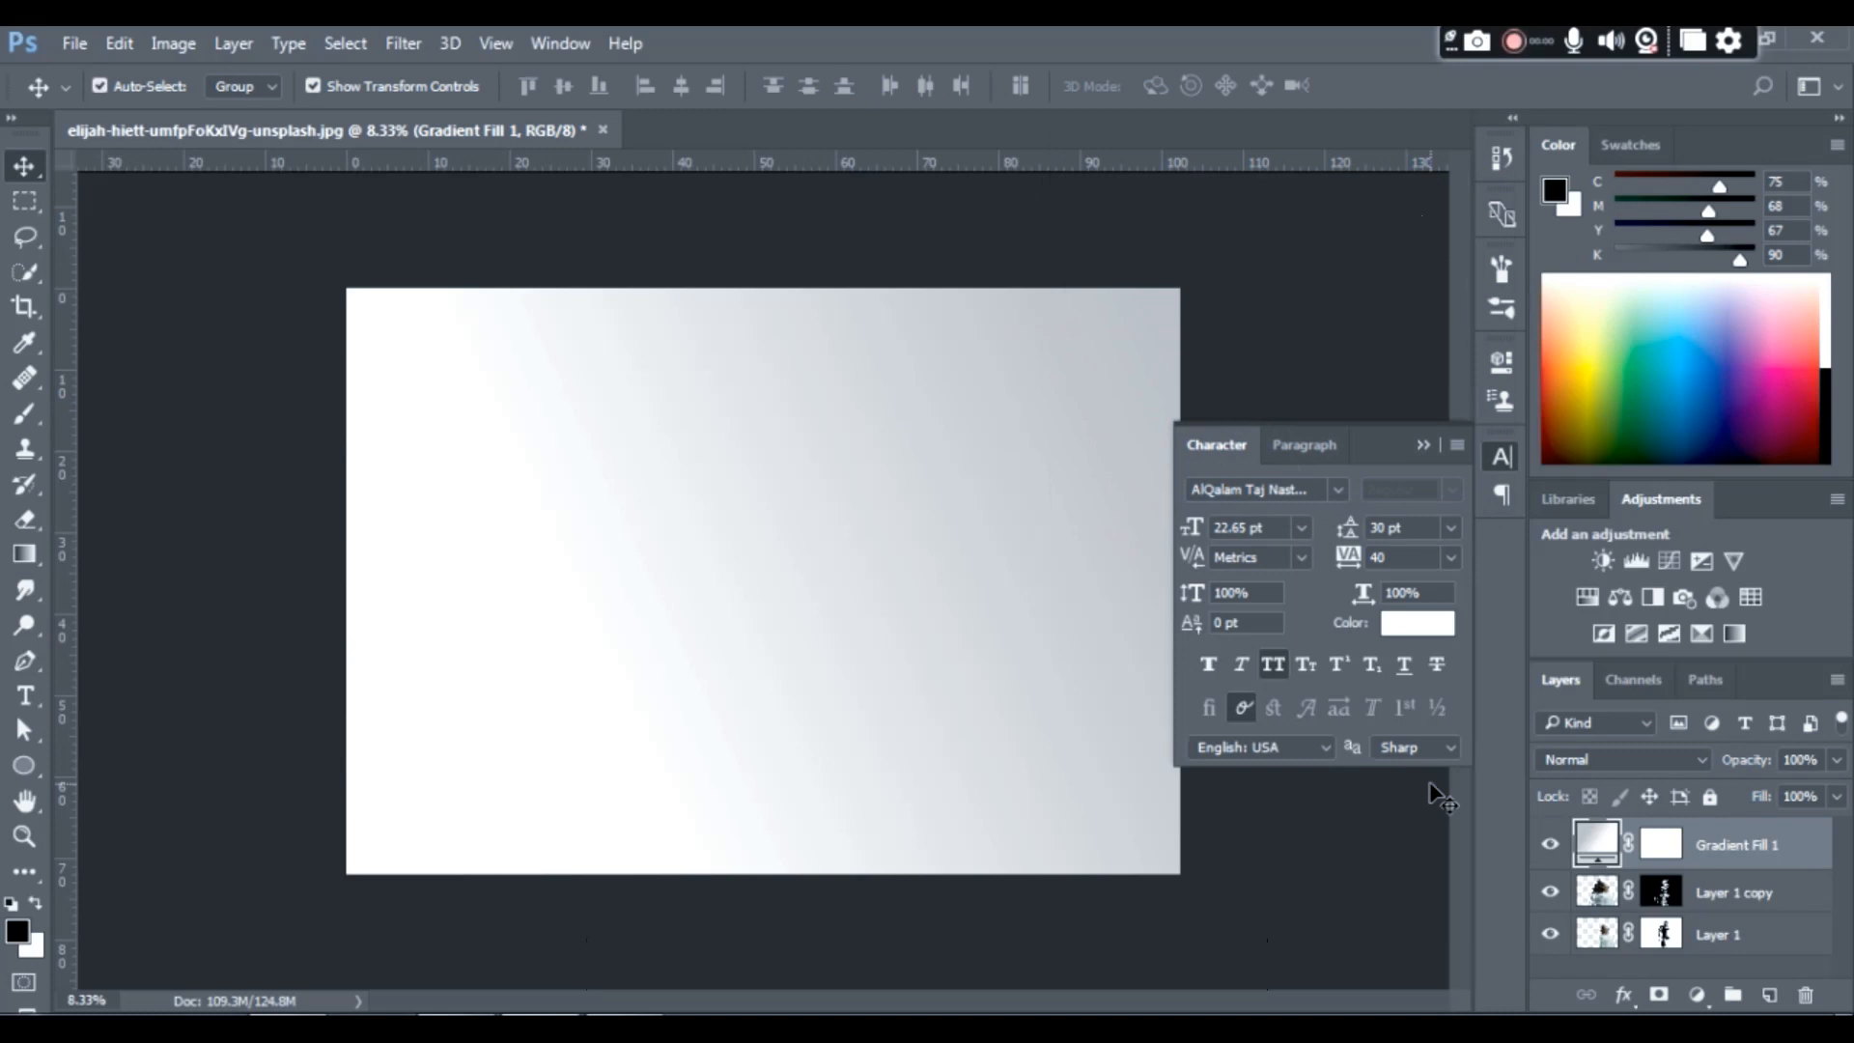
- Move the Gradient Fill 1 layer beneath both layers of the man as the background and deselect it
{"action": "key", "text": "ctrl+bracketleft"}
{"action": "key", "text": "ctrl+bracketleft"}
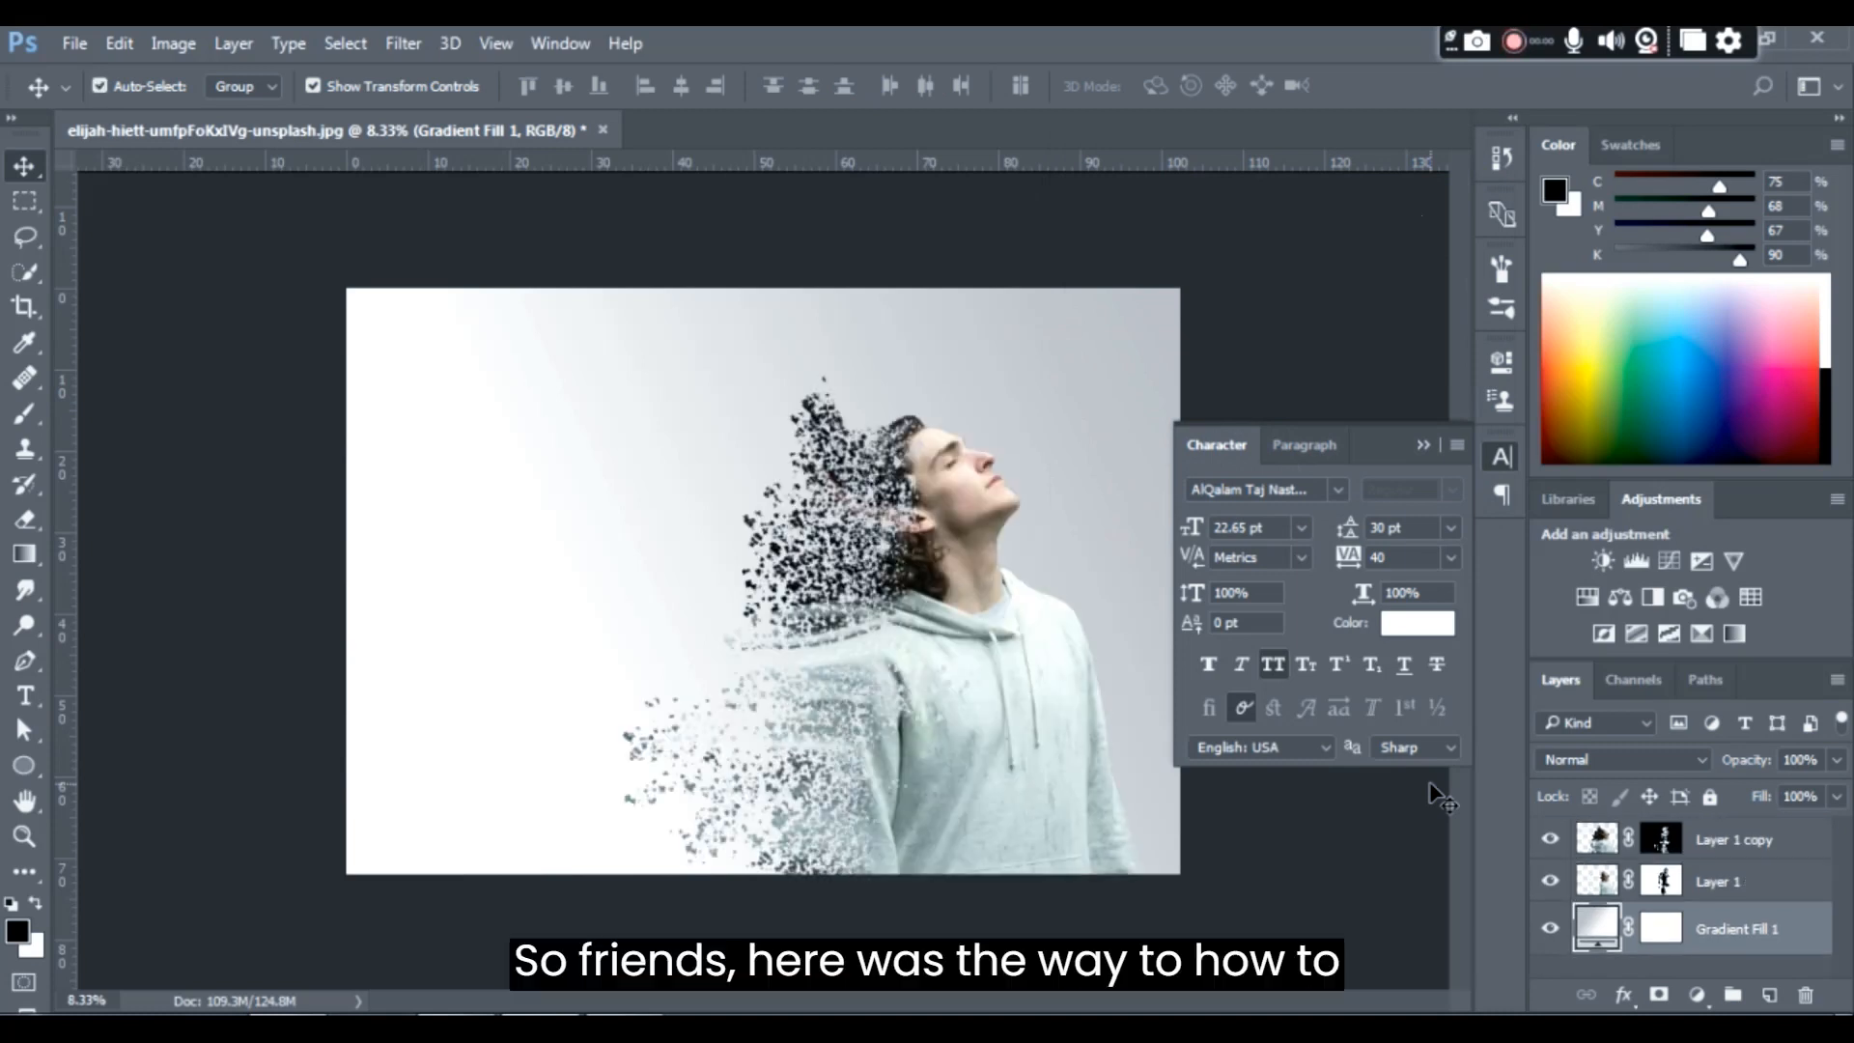
{"action": "left_click", "coordinate": [1300, 339]}
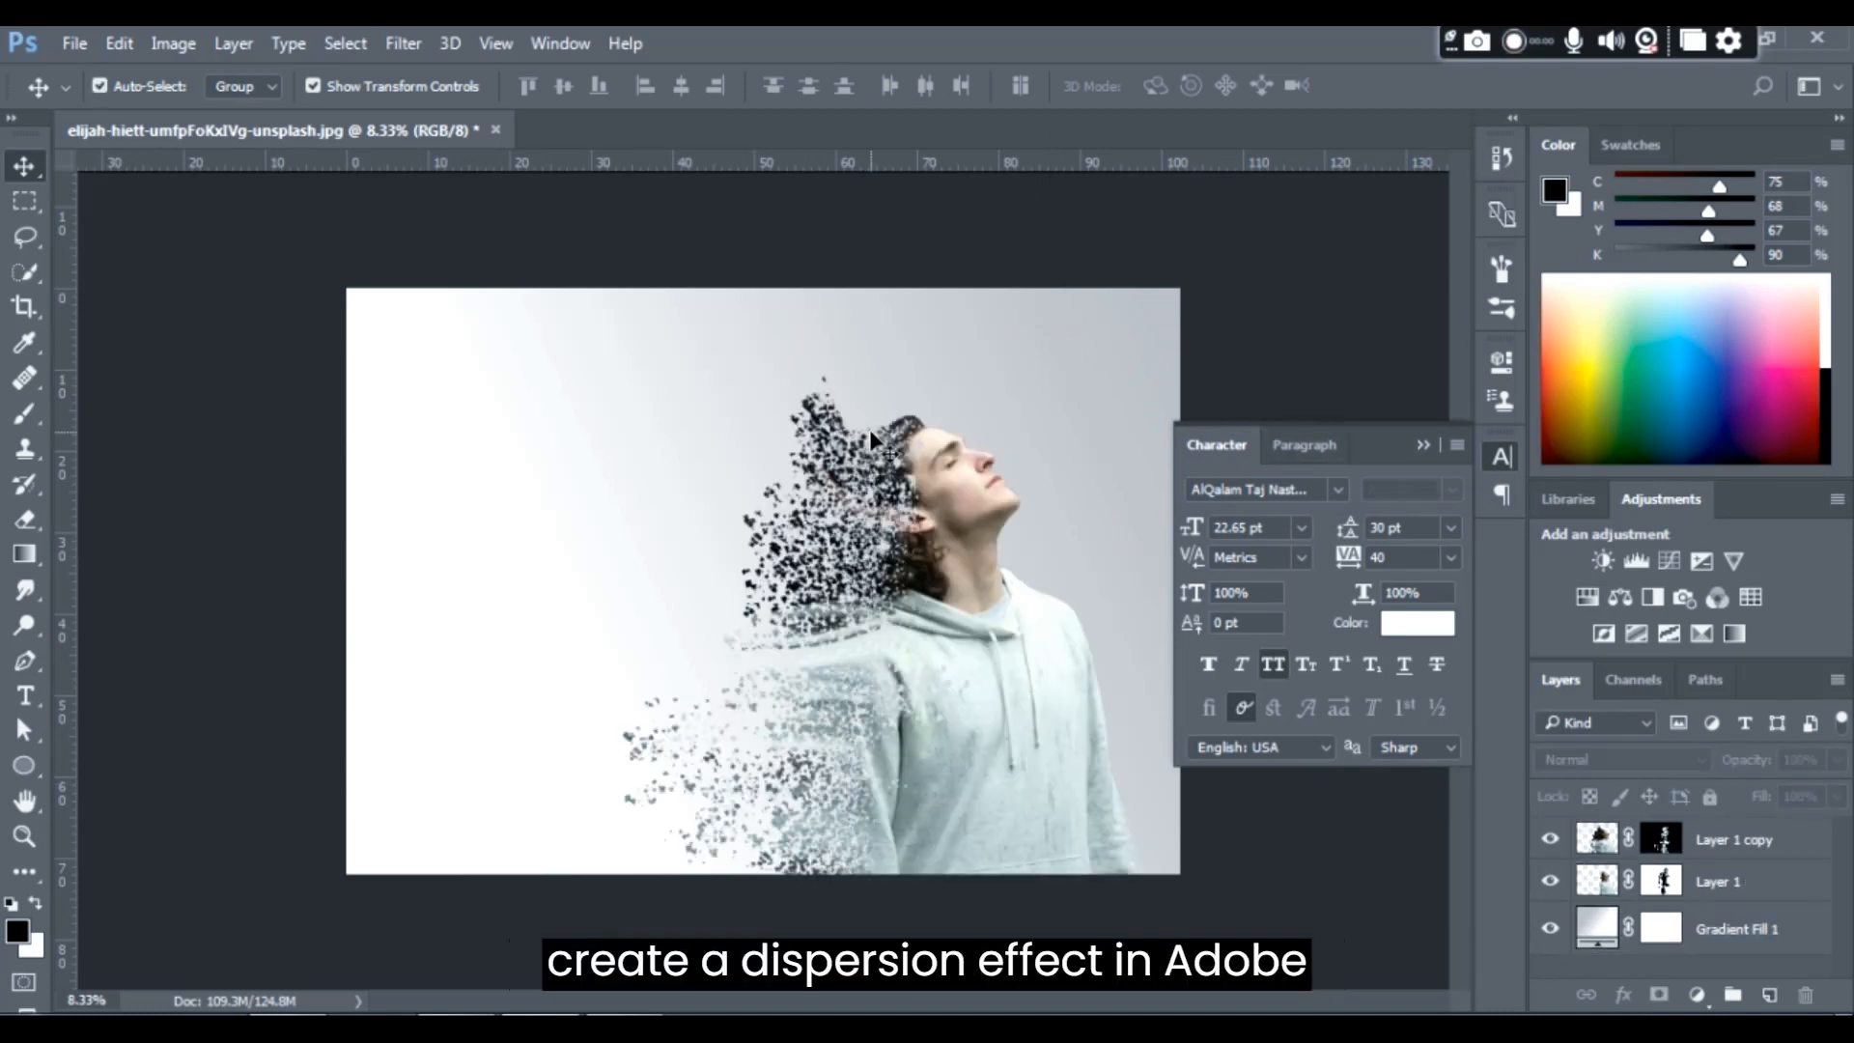